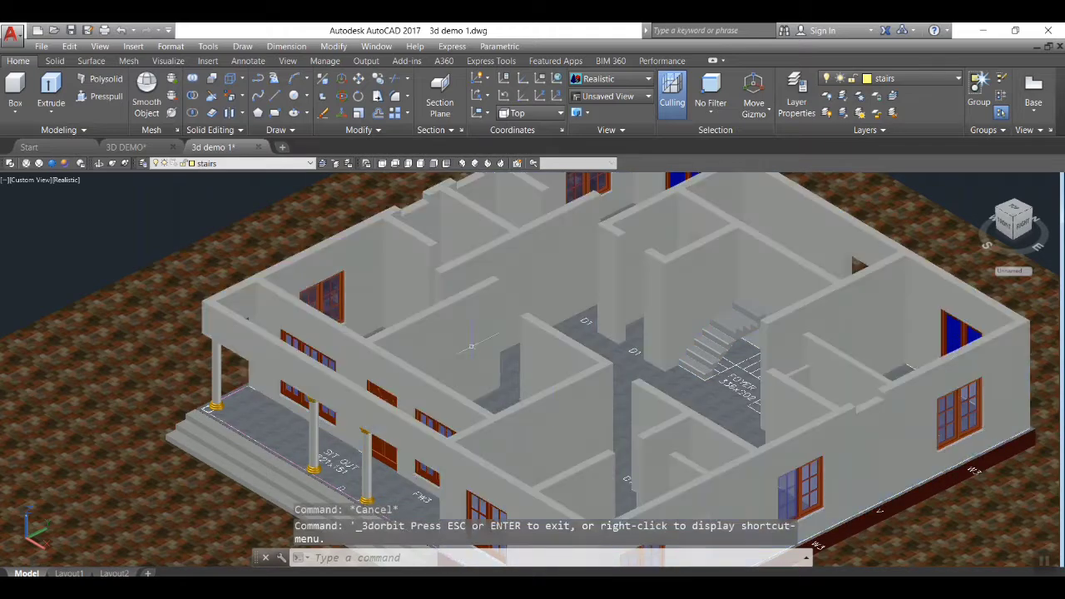
# Step: Color the interior wall faces of the corner room beside the sit-out yellow-green, index color 60, using Color Faces
pyautogui.scroll(-1, 467, 344)
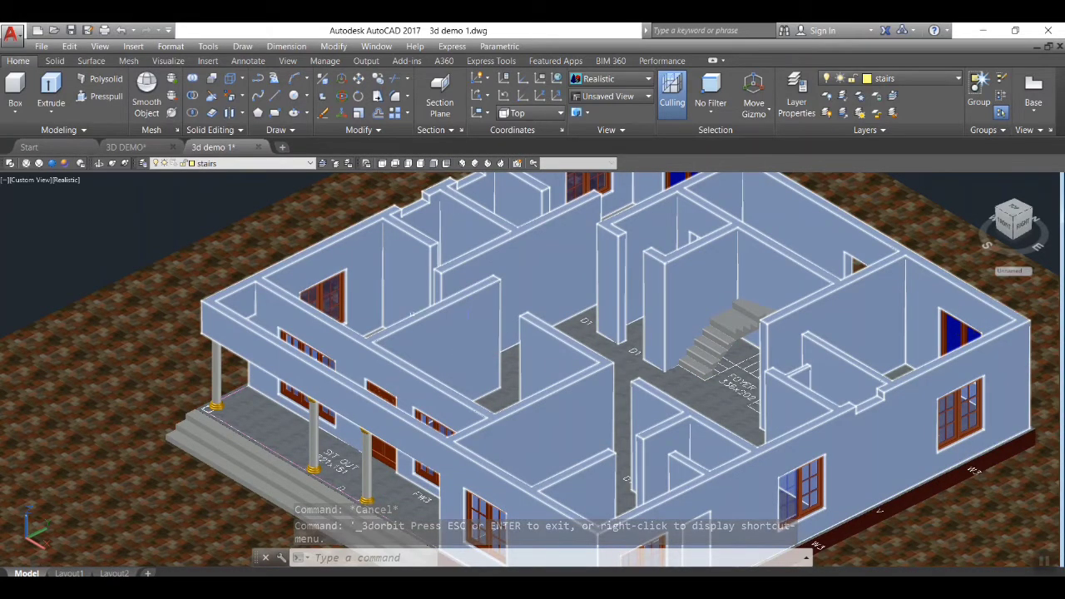
pyautogui.scroll(-2, 494, 284)
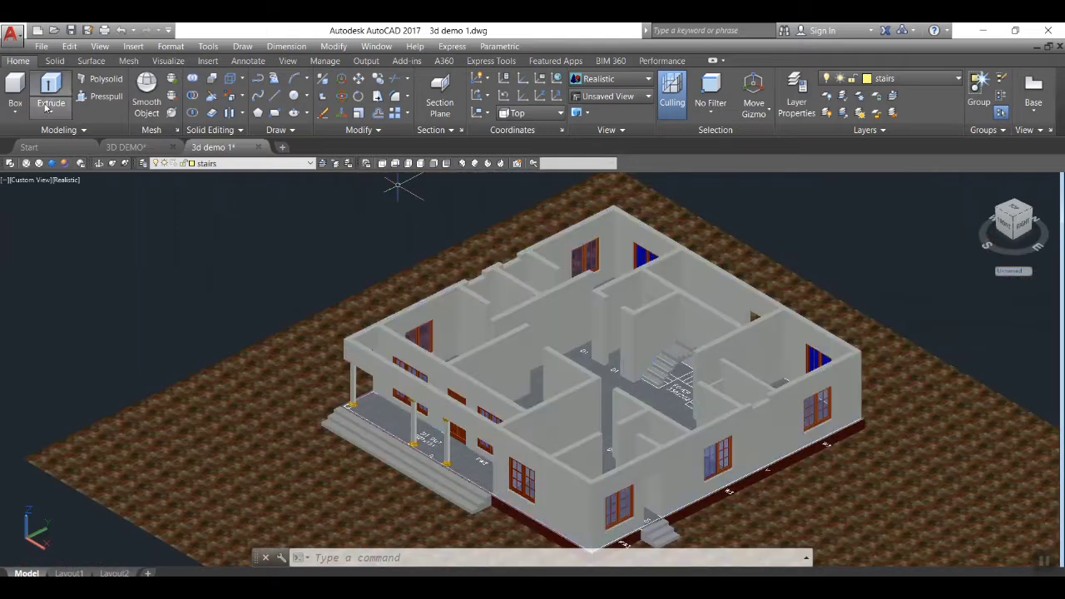
pyautogui.click(235, 80)
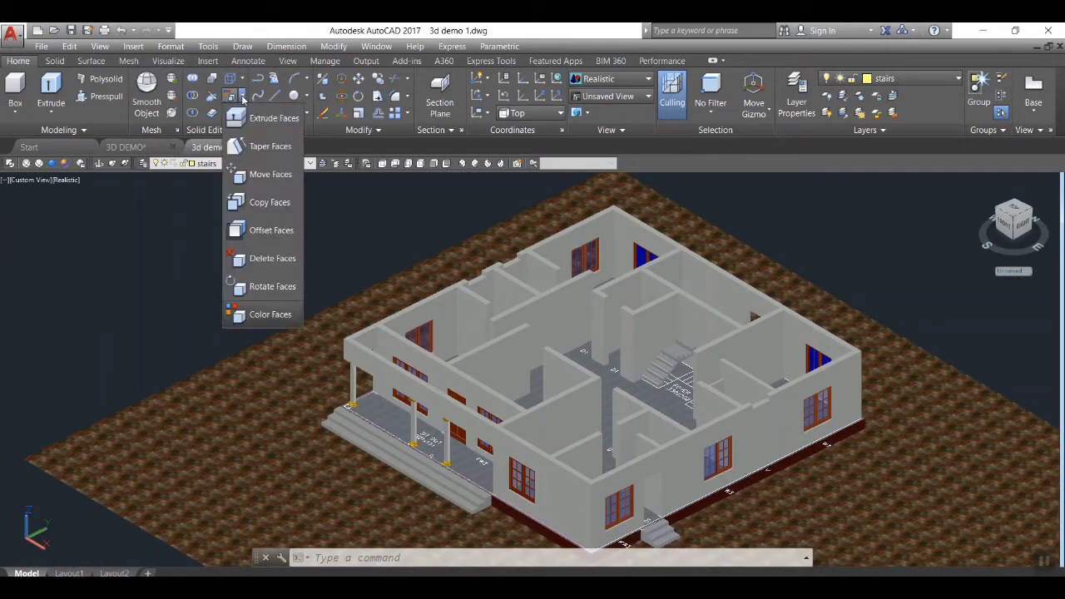
pyautogui.click(235, 314)
pyautogui.scroll(2, 479, 350)
pyautogui.click(417, 294)
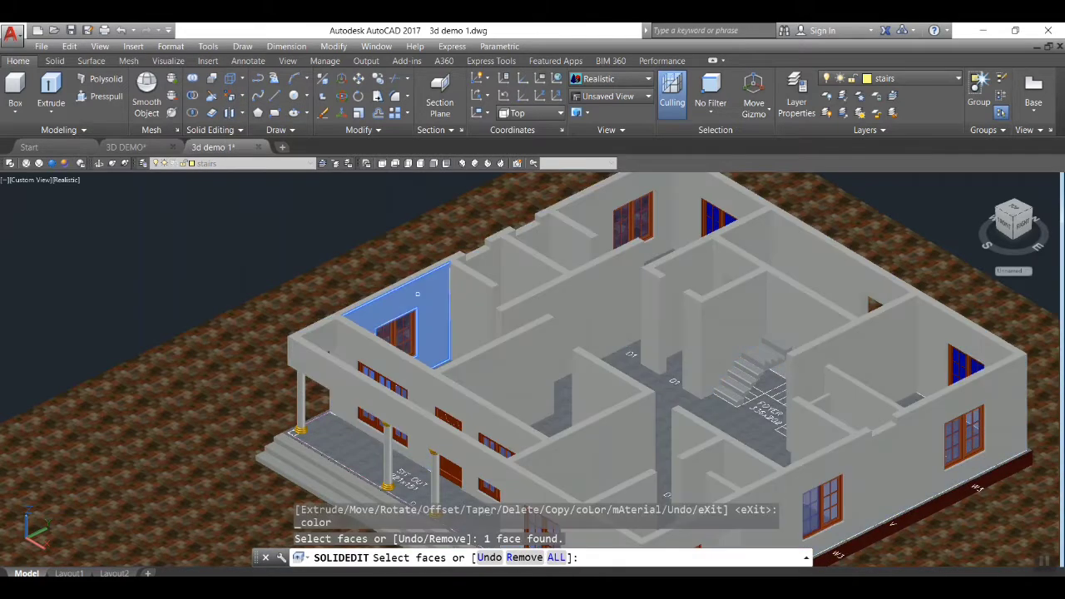
pyautogui.click(474, 295)
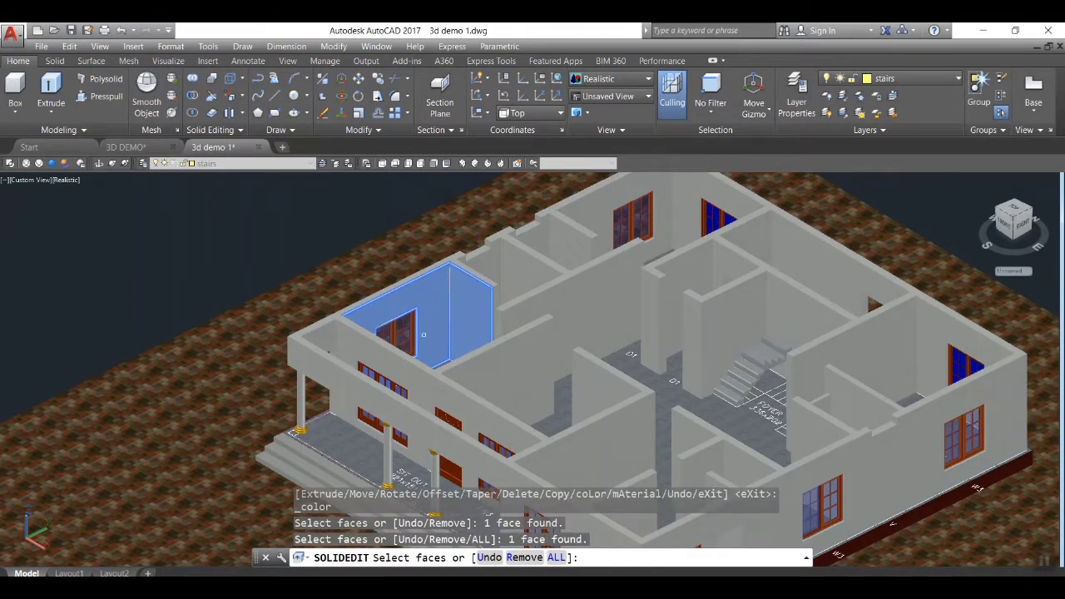
pyautogui.keyDown('shift'); pyautogui.moveTo(552, 323); pyautogui.dragTo(473, 366, button='middle'); pyautogui.keyUp('shift')
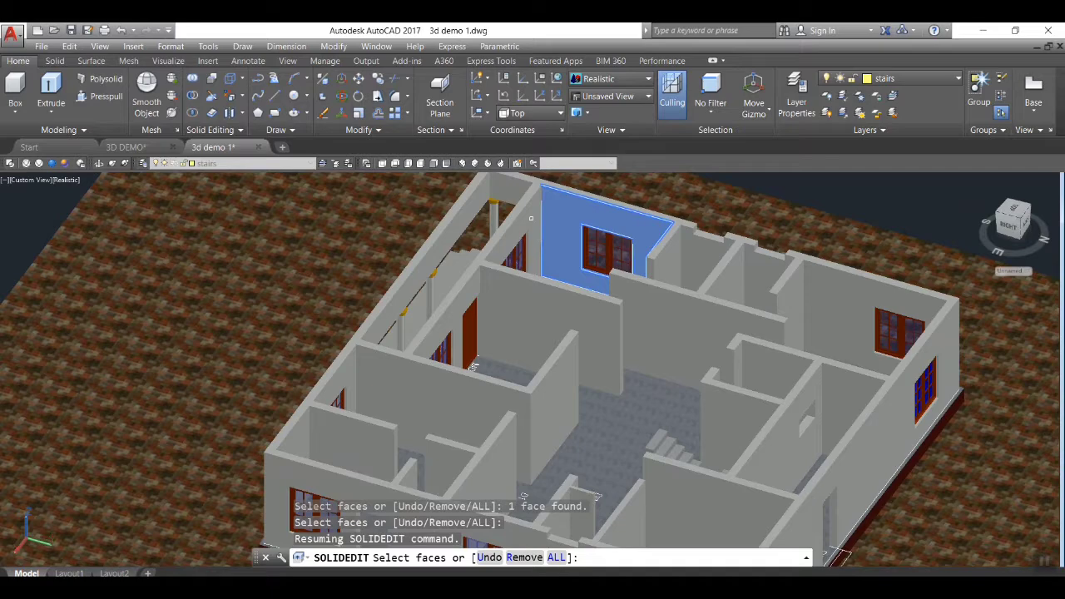
pyautogui.click(531, 218)
pyautogui.scroll(-2, 668, 383)
pyautogui.keyDown('shift'); pyautogui.moveTo(669, 383); pyautogui.dragTo(648, 393, button='middle'); pyautogui.keyUp('shift')
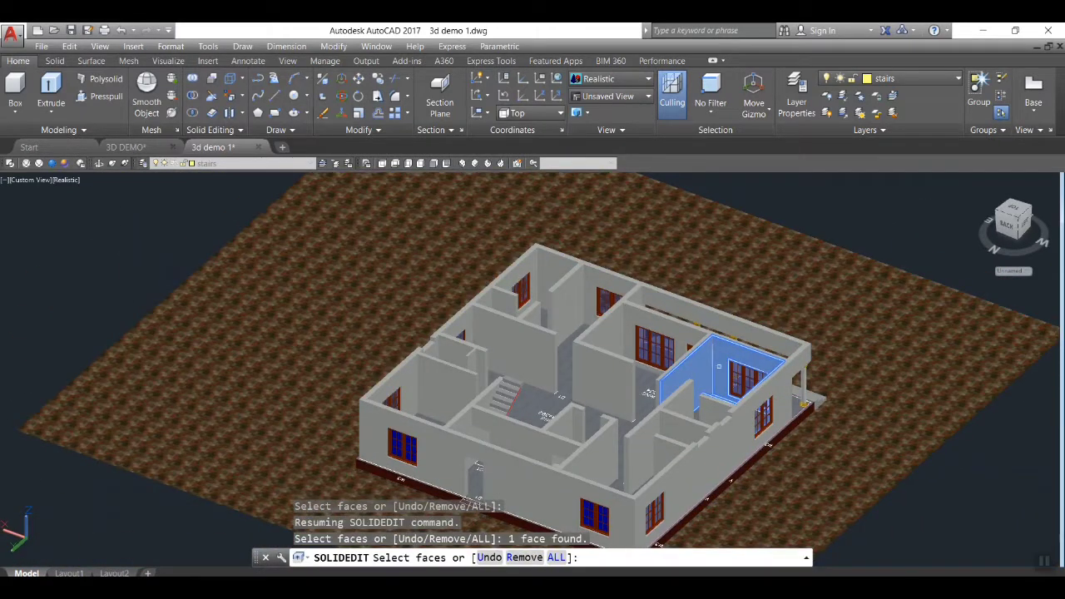
pyautogui.press('Return')
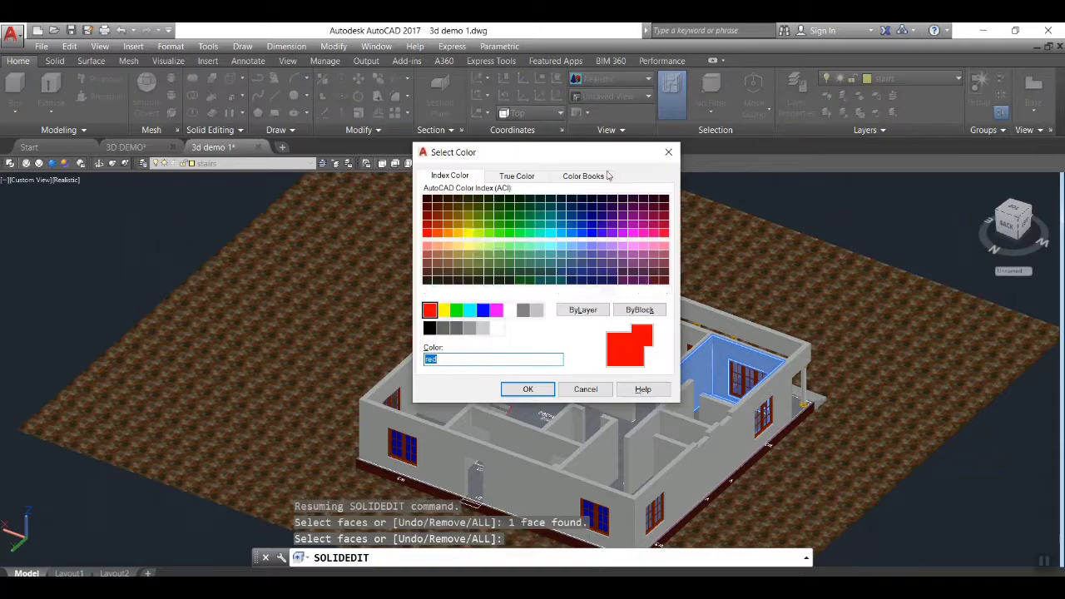
pyautogui.click(480, 237)
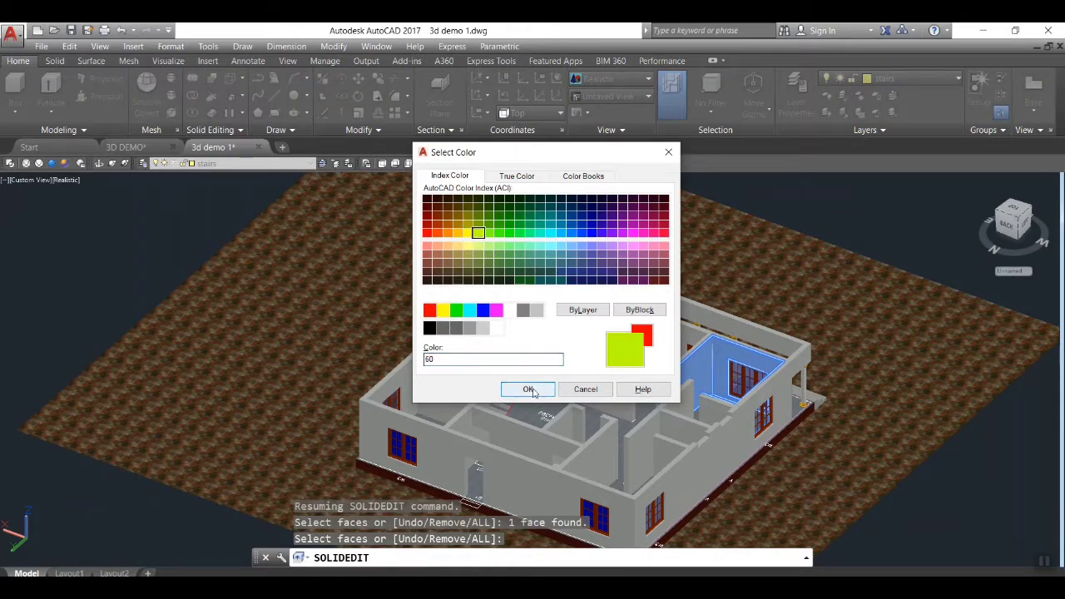
pyautogui.click(527, 389)
pyautogui.scroll(4, 753, 370)
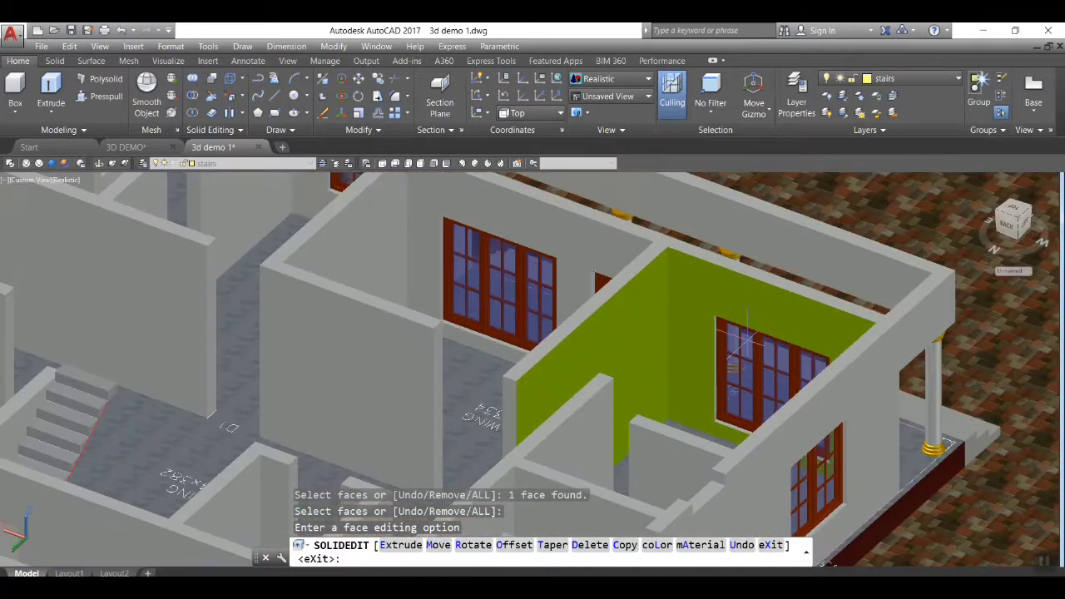
# Step: Color the interior wall faces of the small room adjoining the yellow-green room green, index color 80
pyautogui.scroll(-5, 746, 337)
pyautogui.click(100, 164)
pyautogui.moveTo(171, 271); pyautogui.dragTo(276, 277)
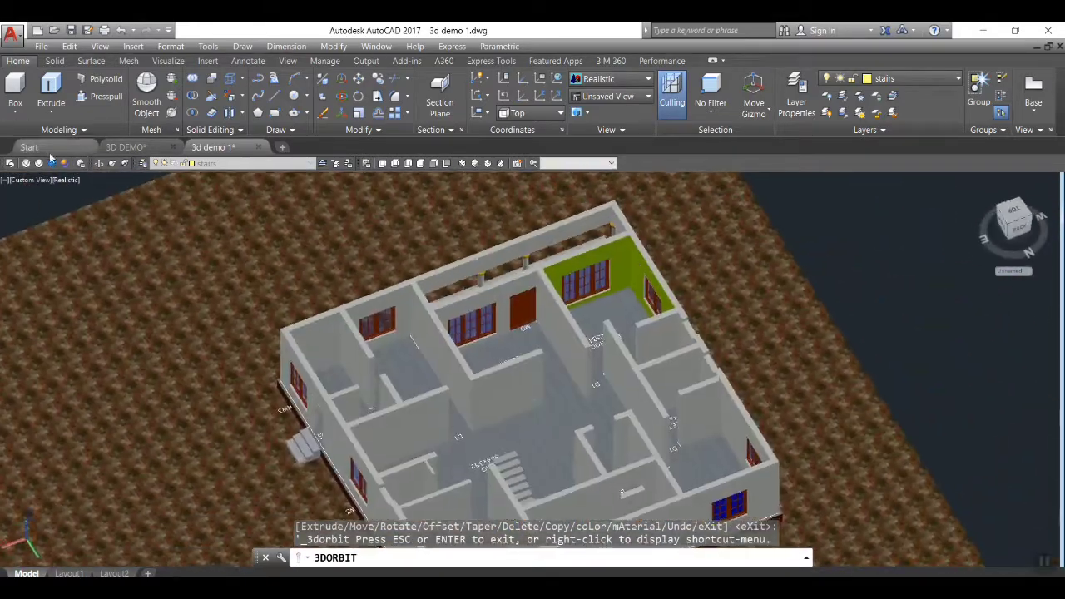
pyautogui.click(230, 96)
pyautogui.click(654, 335)
pyautogui.click(620, 350)
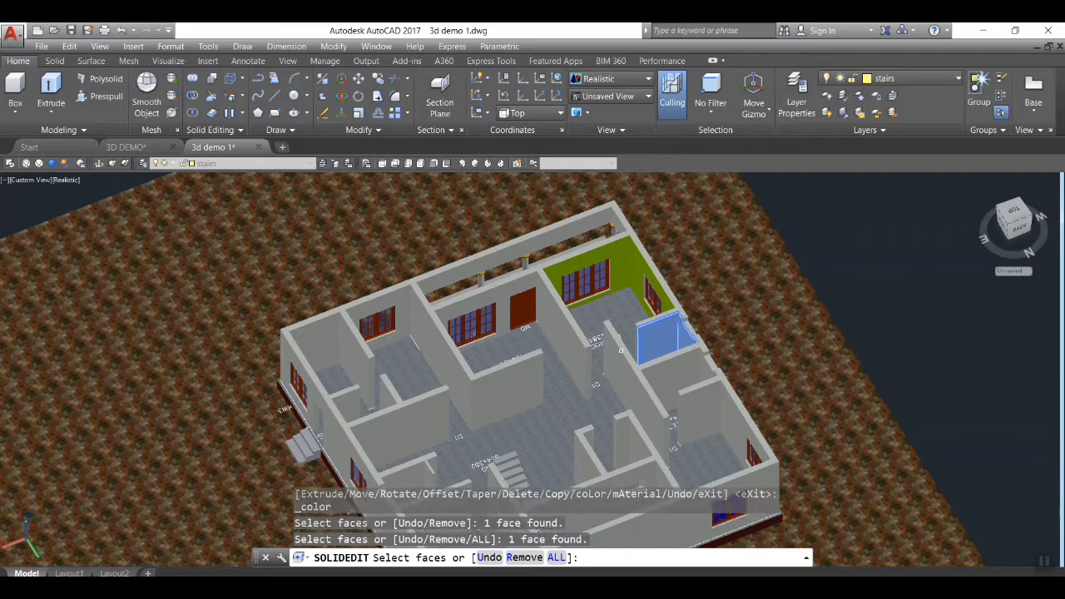
pyautogui.keyDown('shift'); pyautogui.moveTo(575, 377); pyautogui.dragTo(805, 339, button='middle'); pyautogui.keyUp('shift')
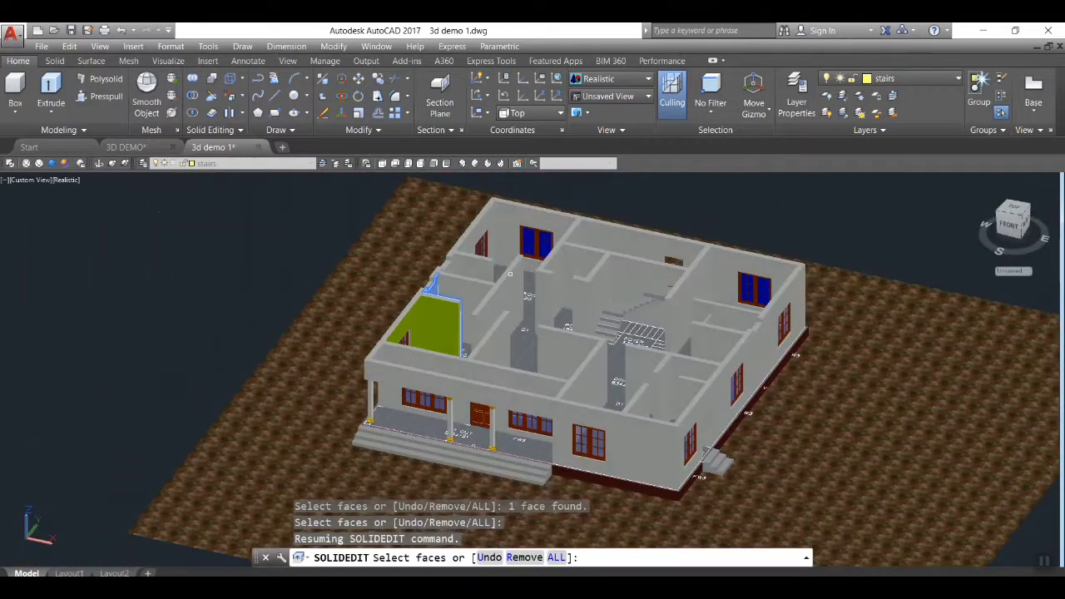
pyautogui.click(465, 289)
pyautogui.keyDown('shift'); pyautogui.moveTo(363, 280); pyautogui.dragTo(520, 337, button='middle'); pyautogui.keyUp('shift')
pyautogui.click(493, 375)
pyautogui.press('Return')
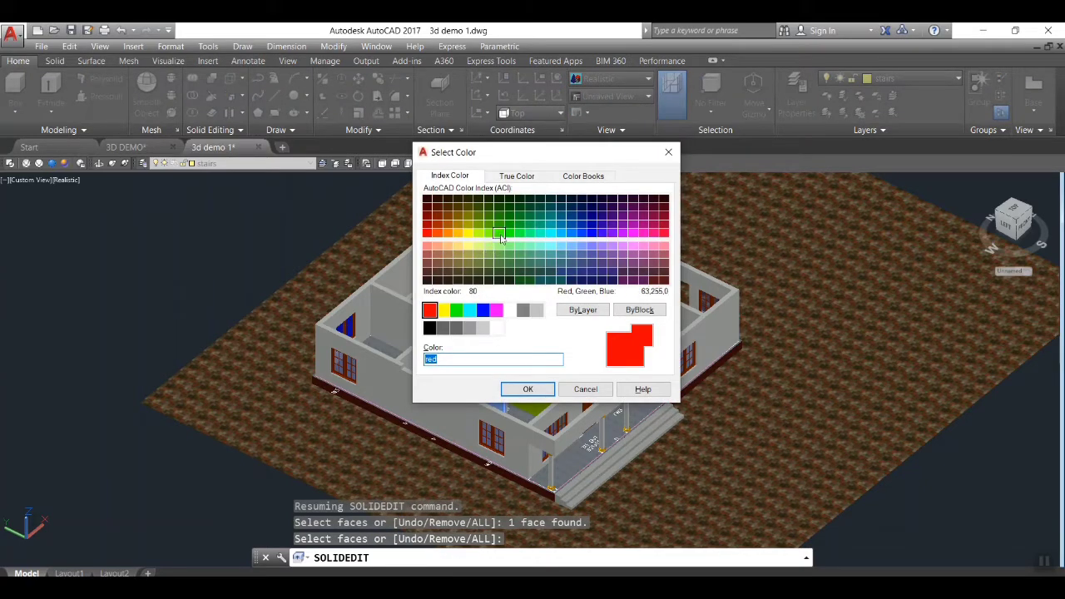
pyautogui.click(499, 233)
pyautogui.click(527, 389)
pyautogui.scroll(5, 531, 377)
pyautogui.press('Escape')
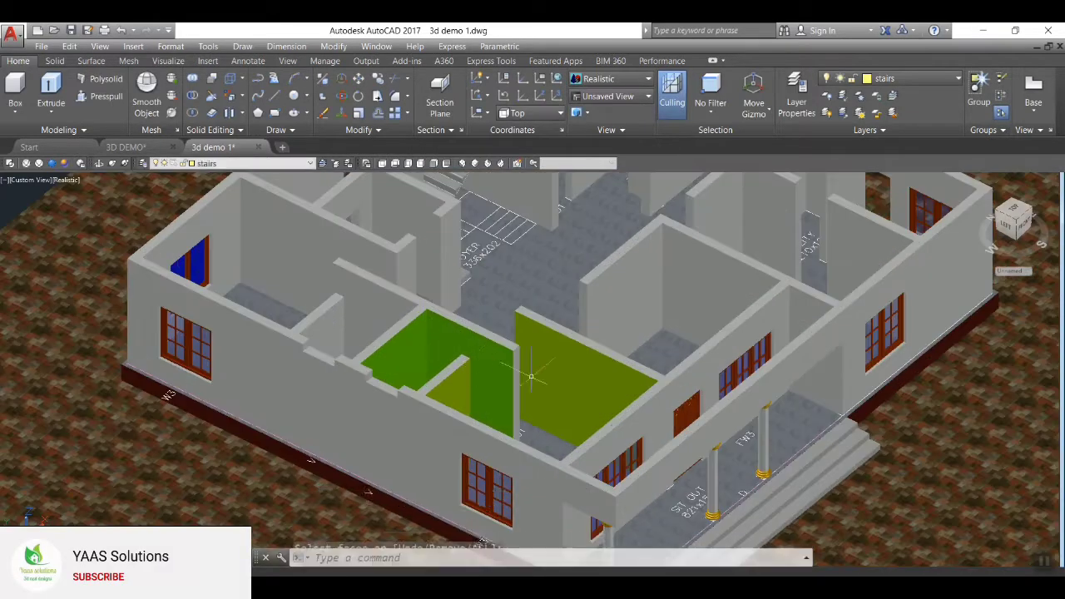
# Step: Color the interior wall faces of the rear corner bedroom light purple, index color 201
pyautogui.scroll(-5, 531, 377)
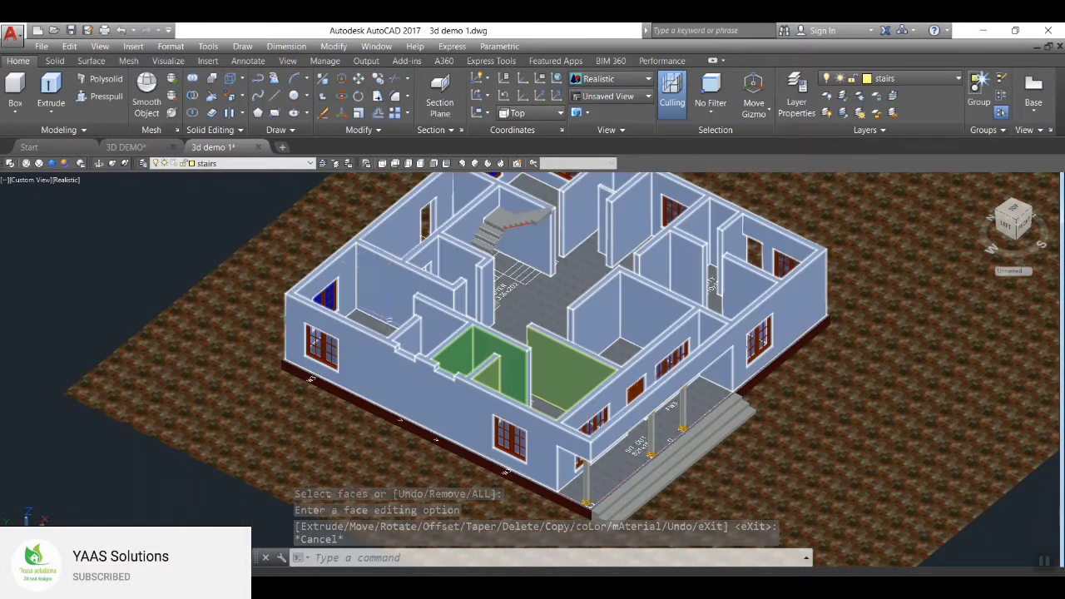
pyautogui.click(230, 96)
pyautogui.click(370, 283)
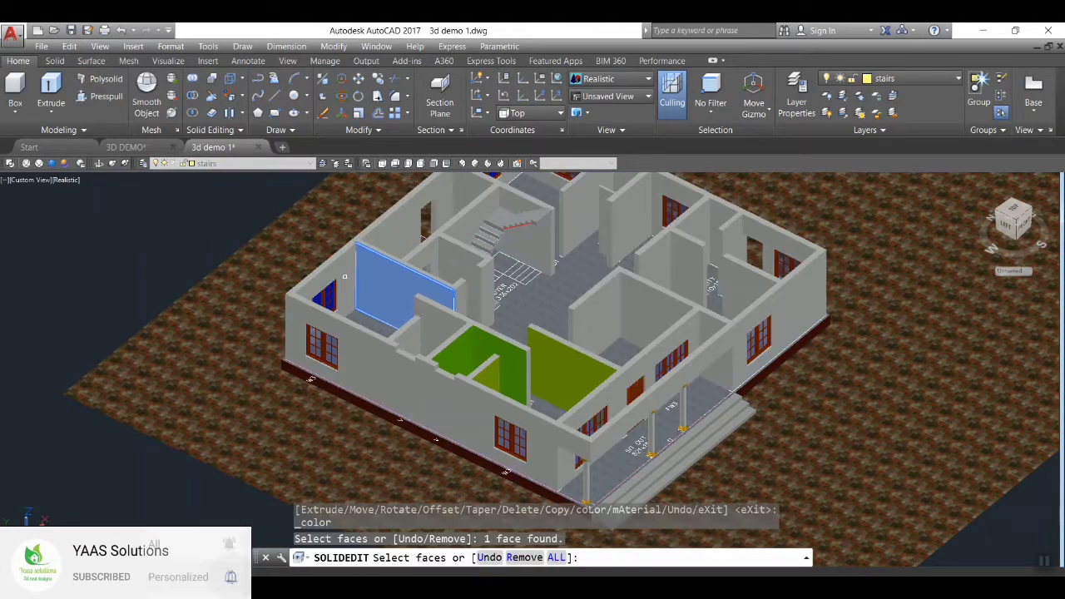
pyautogui.click(344, 276)
pyautogui.keyDown('shift'); pyautogui.moveTo(241, 258); pyautogui.dragTo(25, 266, button='middle'); pyautogui.keyUp('shift')
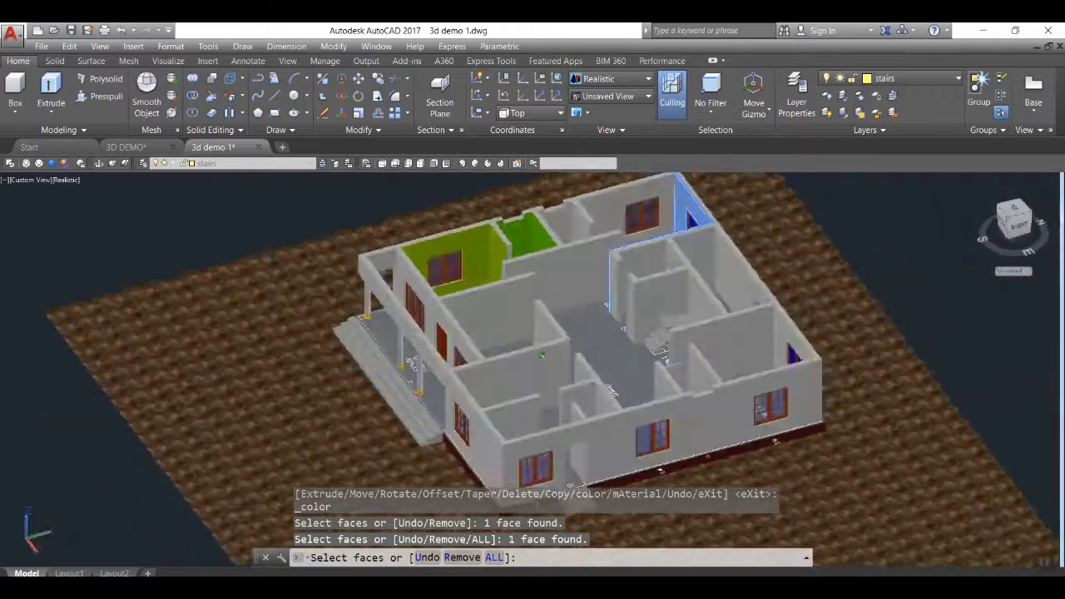
pyautogui.scroll(6, 724, 196)
pyautogui.click(225, 241)
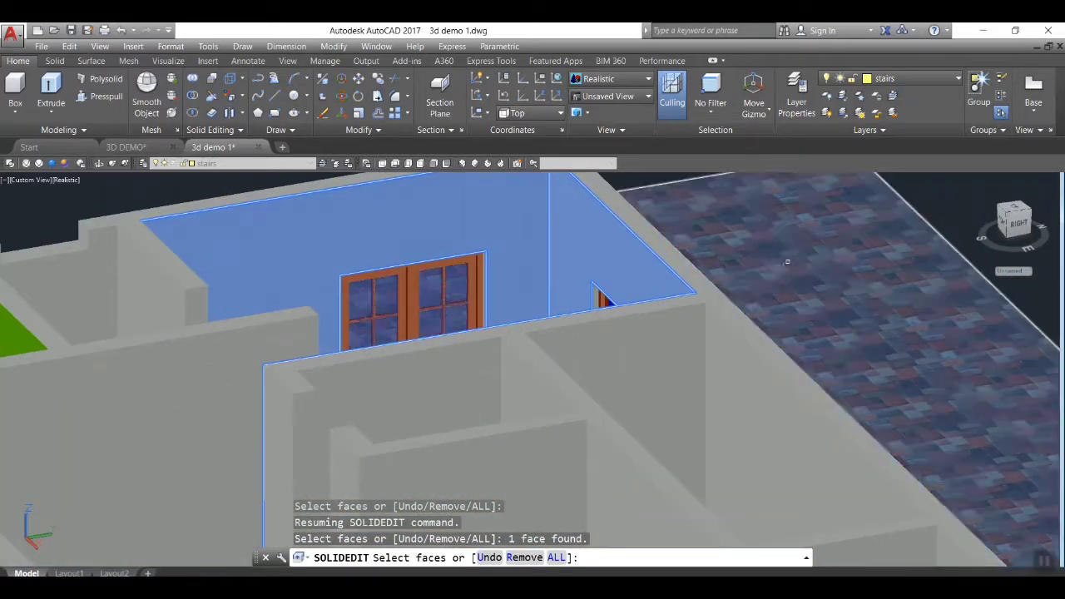
pyautogui.scroll(-4, 787, 262)
pyautogui.keyDown('shift'); pyautogui.moveTo(830, 276); pyautogui.dragTo(559, 306, button='middle'); pyautogui.keyUp('shift')
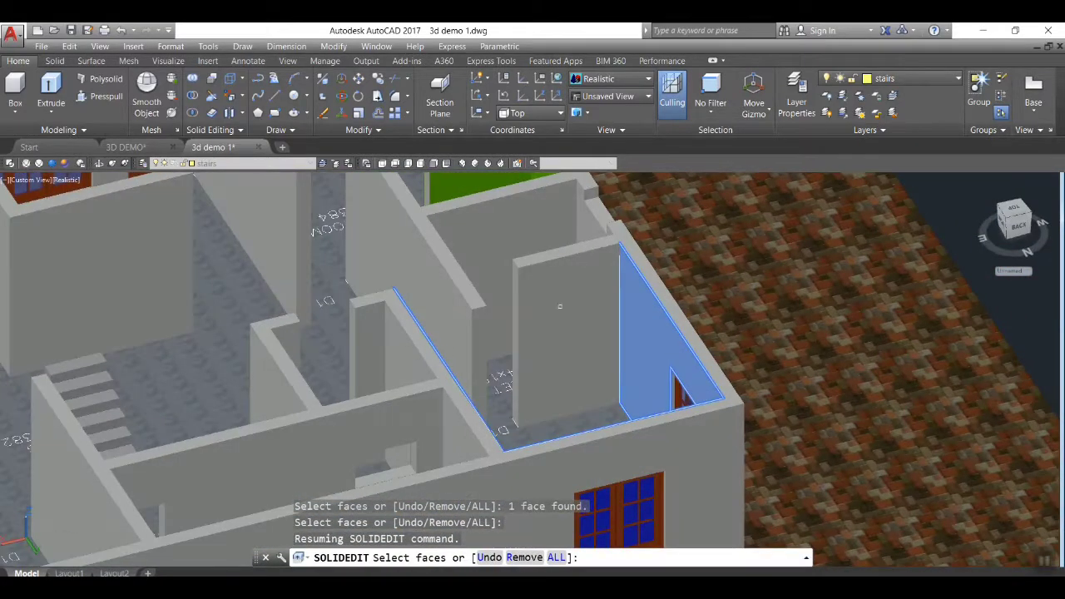
pyautogui.click(559, 306)
pyautogui.press('Return')
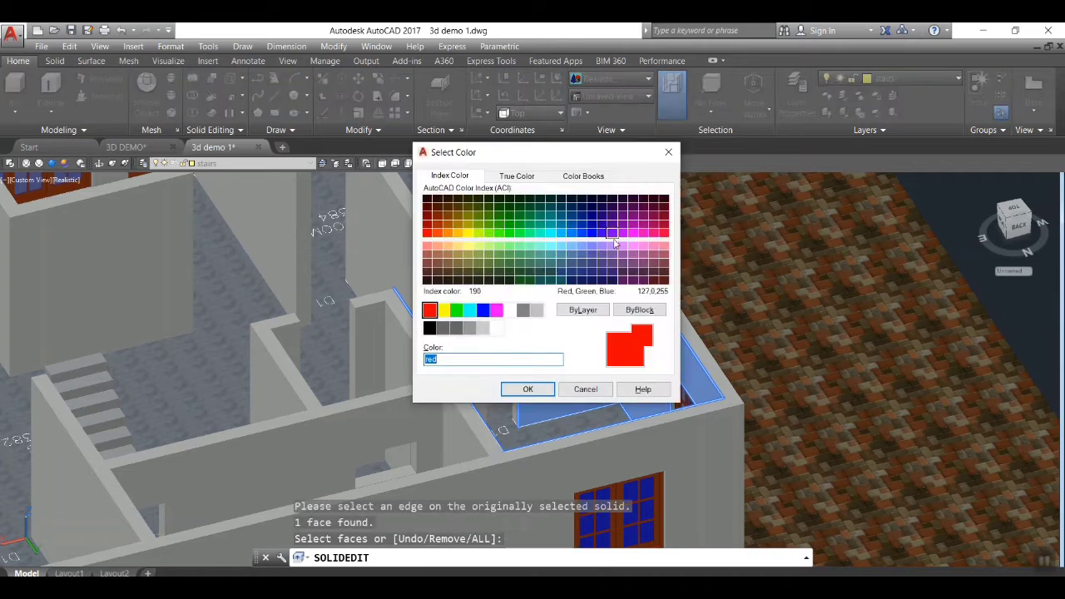
pyautogui.click(633, 249)
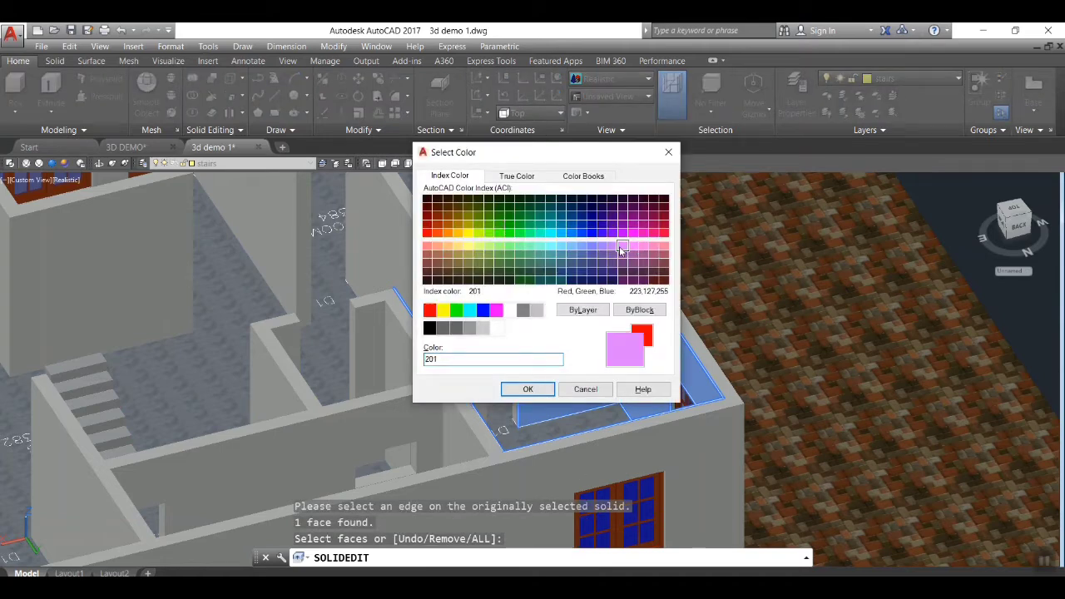
pyautogui.click(530, 389)
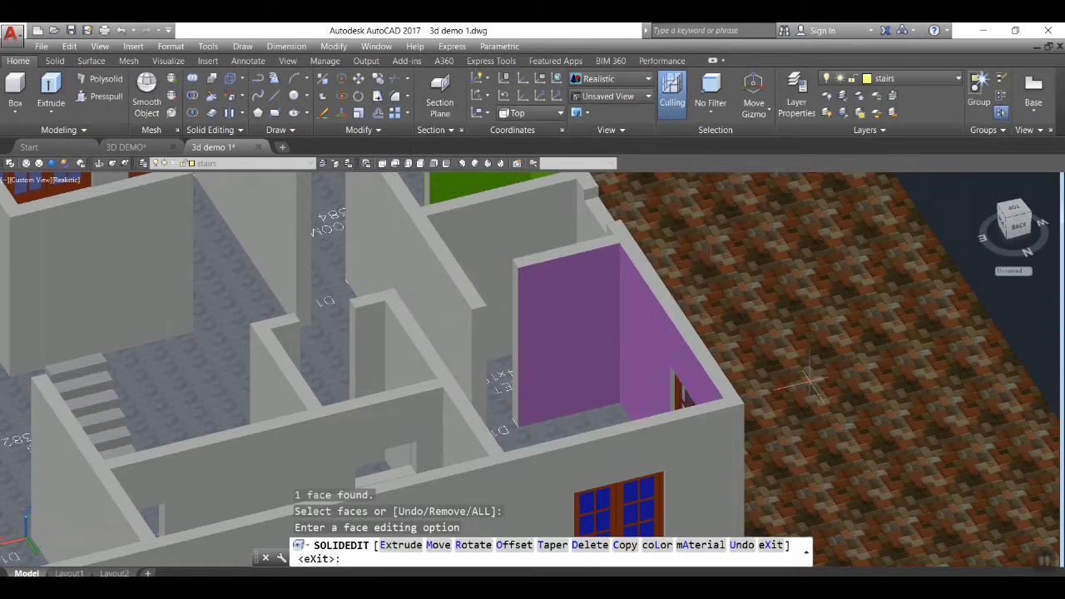
# Step: Color the interior wall faces of the small room between the green and purple rooms light blue-violet
pyautogui.scroll(-3, 803, 379)
pyautogui.keyDown('shift'); pyautogui.moveTo(803, 378); pyautogui.dragTo(763, 380, button='middle'); pyautogui.keyUp('shift')
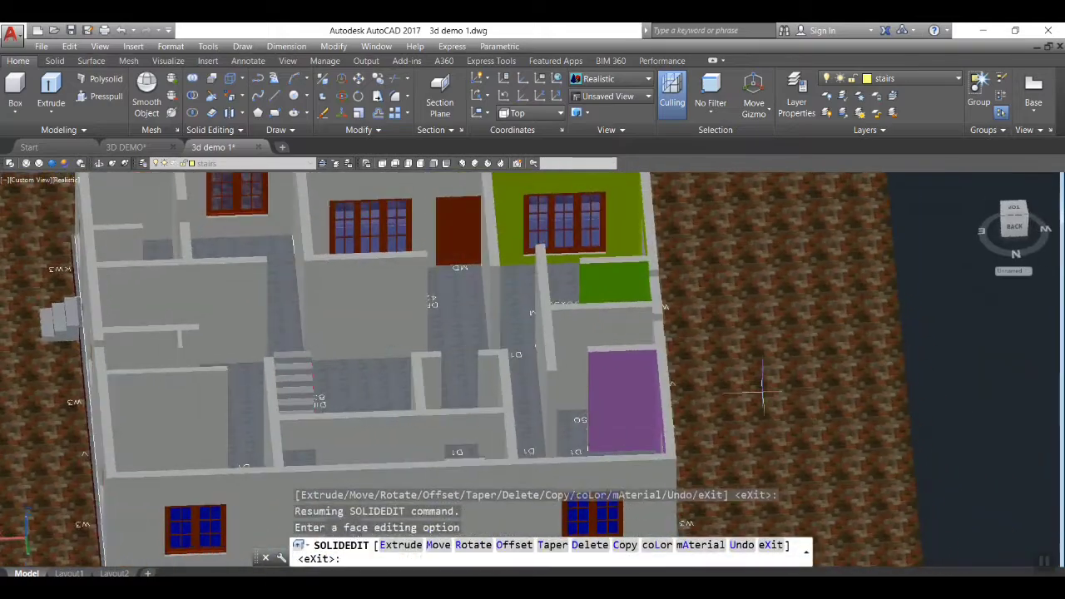
pyautogui.click(98, 164)
pyautogui.moveTo(317, 258); pyautogui.dragTo(158, 105)
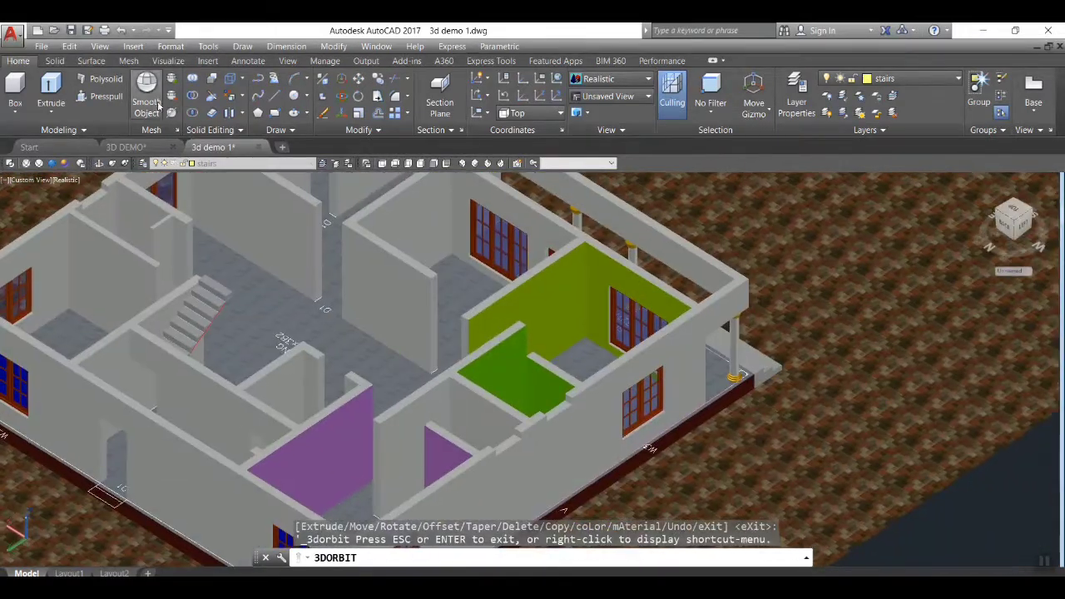
pyautogui.click(230, 95)
pyautogui.click(418, 433)
pyautogui.click(483, 415)
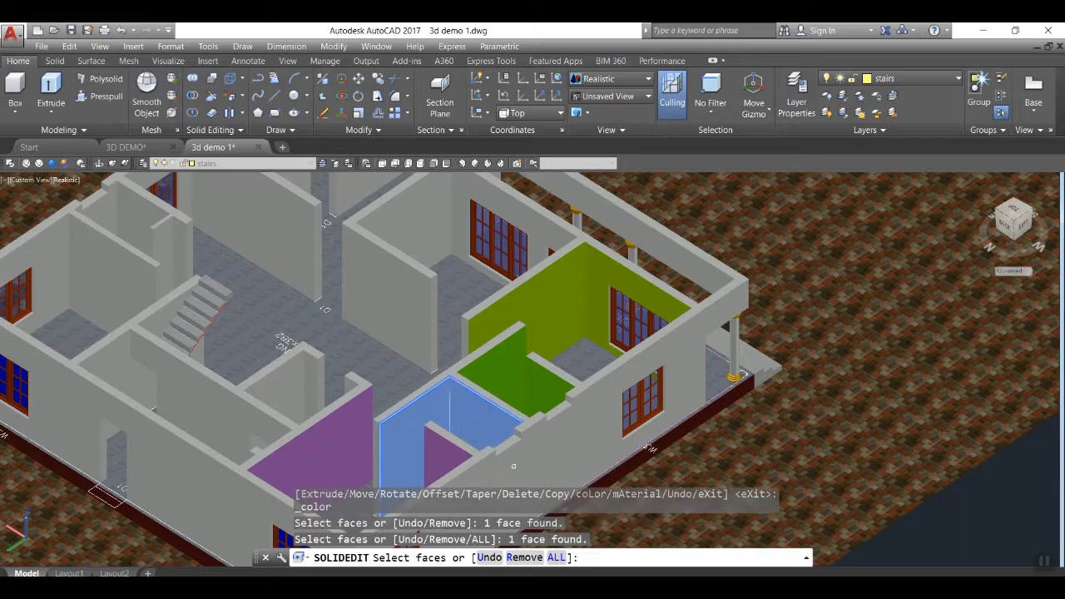
pyautogui.scroll(-5, 513, 466)
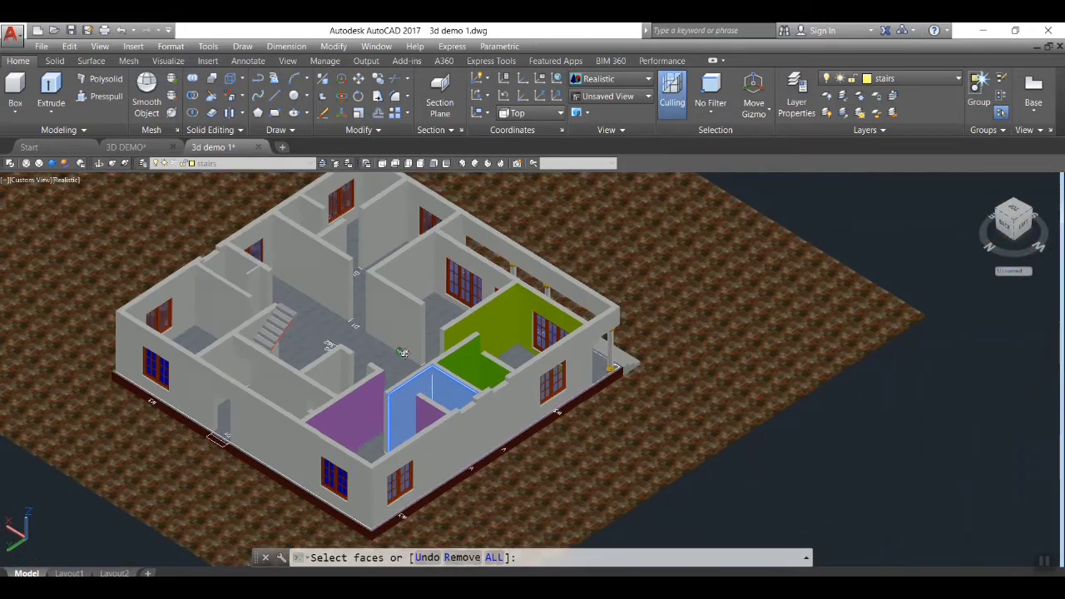
pyautogui.keyDown('shift'); pyautogui.moveTo(514, 467); pyautogui.dragTo(630, 414, button='middle'); pyautogui.keyUp('shift')
pyautogui.keyDown('shift'); pyautogui.moveTo(499, 428); pyautogui.dragTo(620, 354, button='middle'); pyautogui.keyUp('shift')
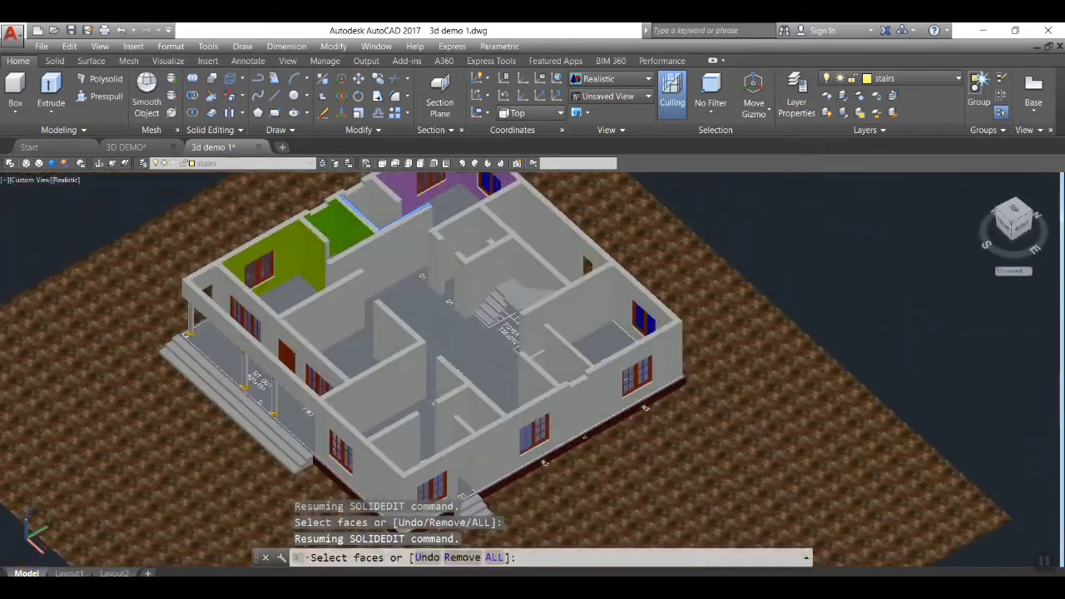
pyautogui.click(366, 204)
pyautogui.click(389, 207)
pyautogui.press('Return')
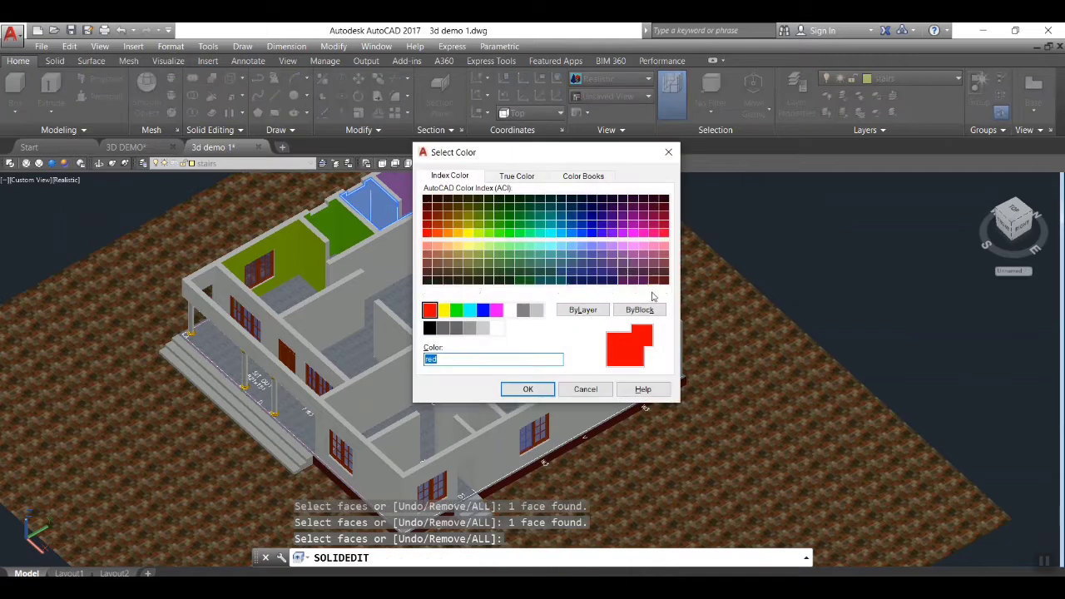
pyautogui.click(604, 248)
pyautogui.click(526, 388)
pyautogui.scroll(-5, 384, 244)
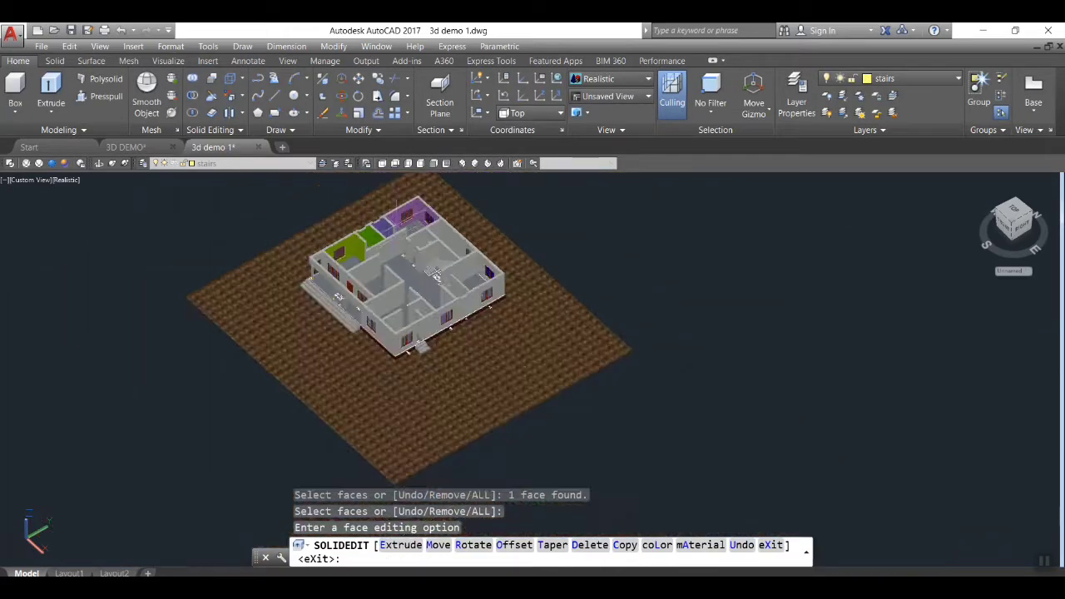
pyautogui.scroll(10, 312, 262)
pyautogui.press('Escape')
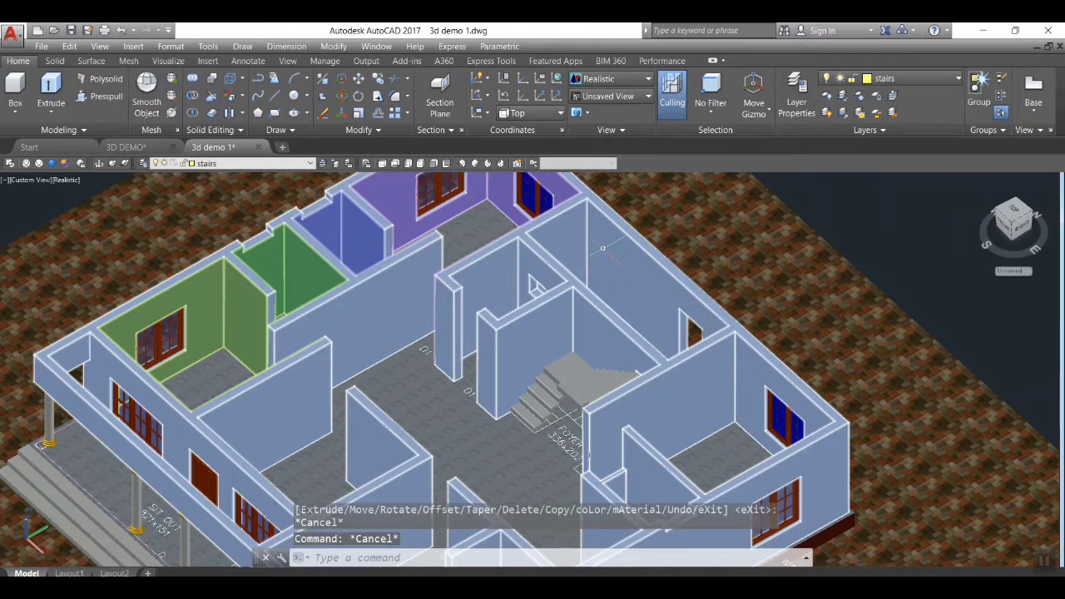
# Step: Start Color Faces and select the interior wall faces of the long room behind the staircase, next to the light purple bedroom
pyautogui.click(232, 97)
pyautogui.click(593, 245)
pyautogui.keyDown('shift'); pyautogui.moveTo(565, 243); pyautogui.dragTo(340, 425, button='middle'); pyautogui.keyUp('shift')
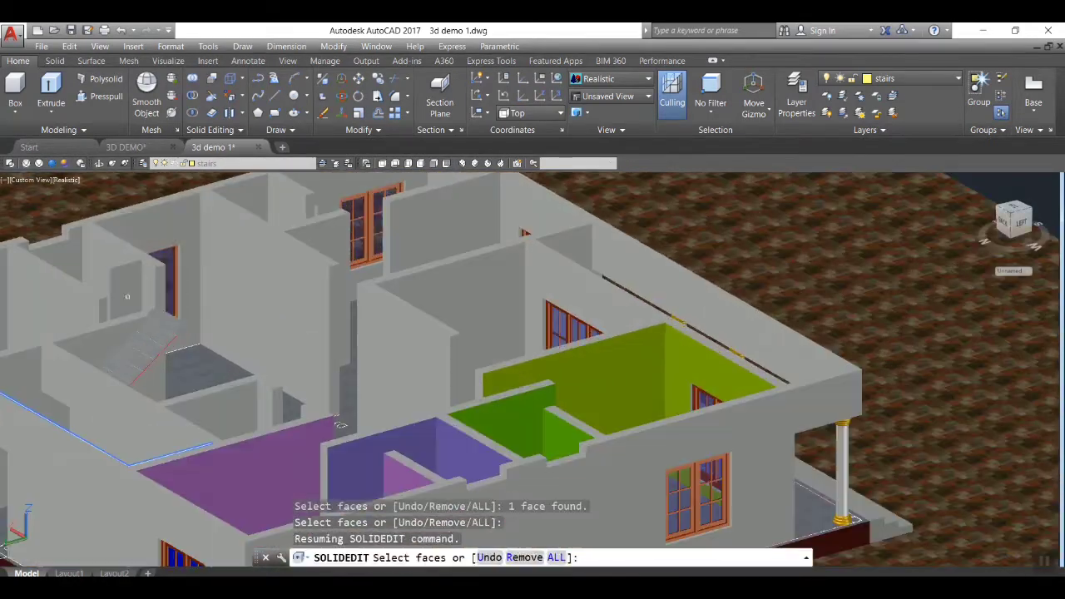
pyautogui.click(27, 371)
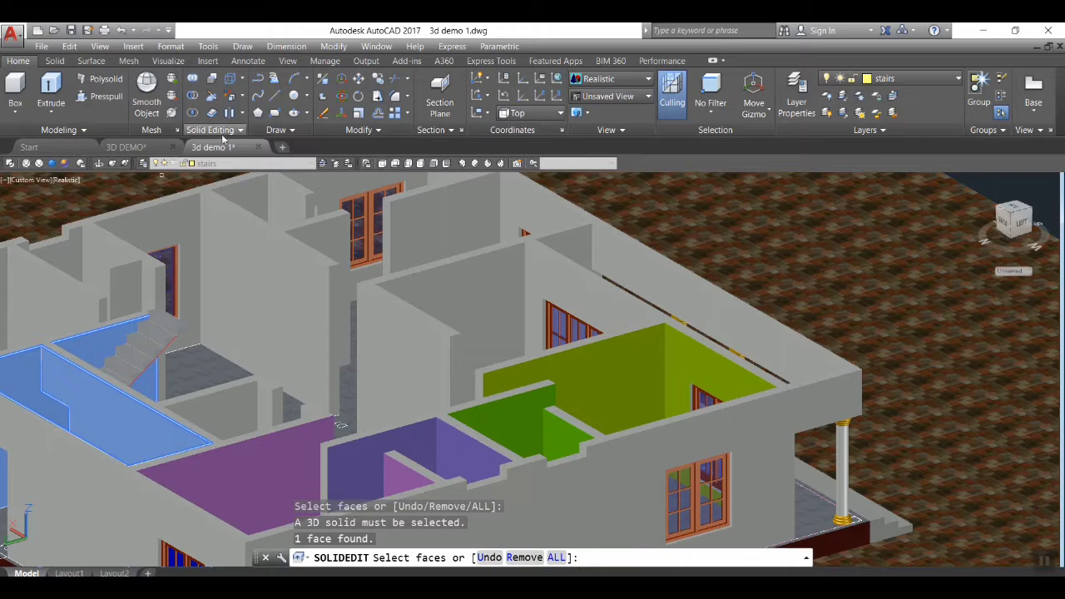
pyautogui.scroll(-2, 340, 425)
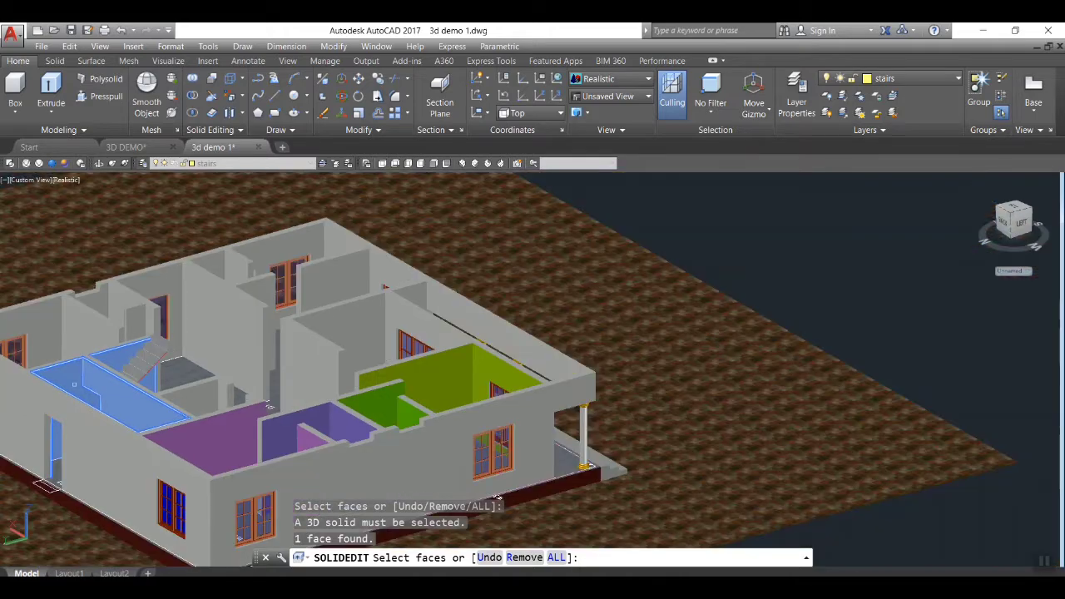
pyautogui.scroll(2, 268, 406)
pyautogui.scroll(-4, 194, 399)
pyautogui.keyDown('shift'); pyautogui.moveTo(195, 399); pyautogui.dragTo(427, 394, button='middle'); pyautogui.keyUp('shift')
pyautogui.scroll(4, 459, 379)
pyautogui.click(459, 378)
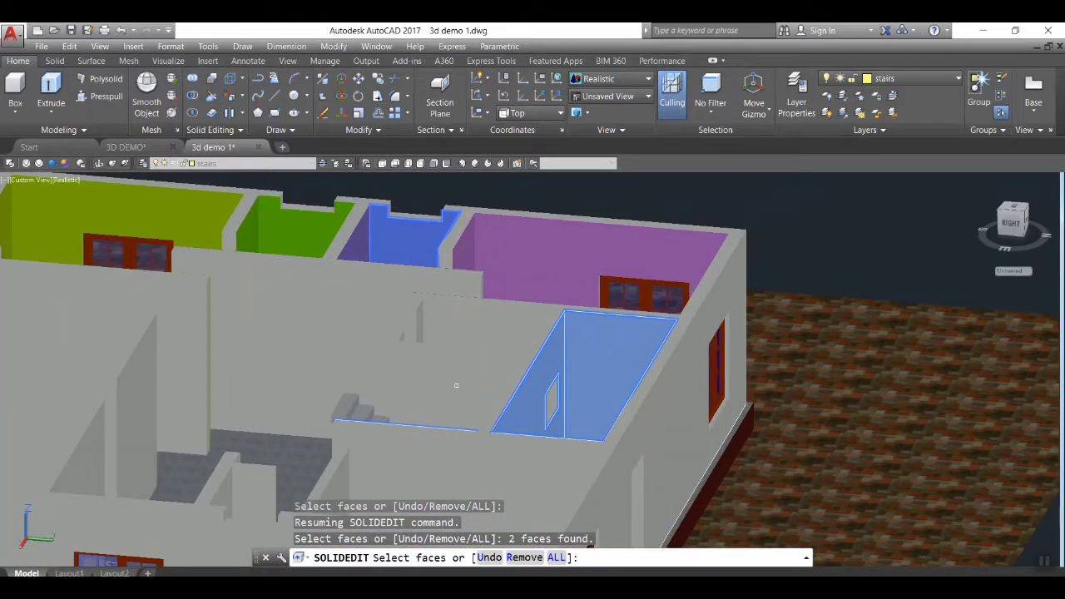
pyautogui.click(456, 381)
pyautogui.hotkey('ctrl', 'z')
pyautogui.hotkey('ctrl', 'z')
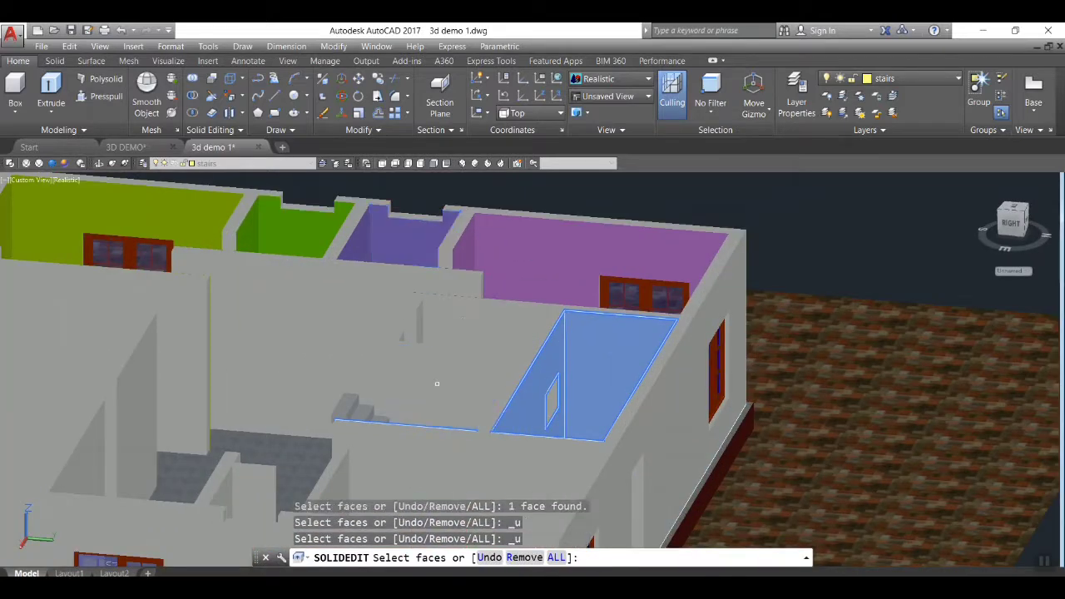
pyautogui.hotkey('ctrl', 'z')
# Step: Add the side and doorway wall faces of the small room beside the staircase to the face selection
pyautogui.scroll(-4, 449, 393)
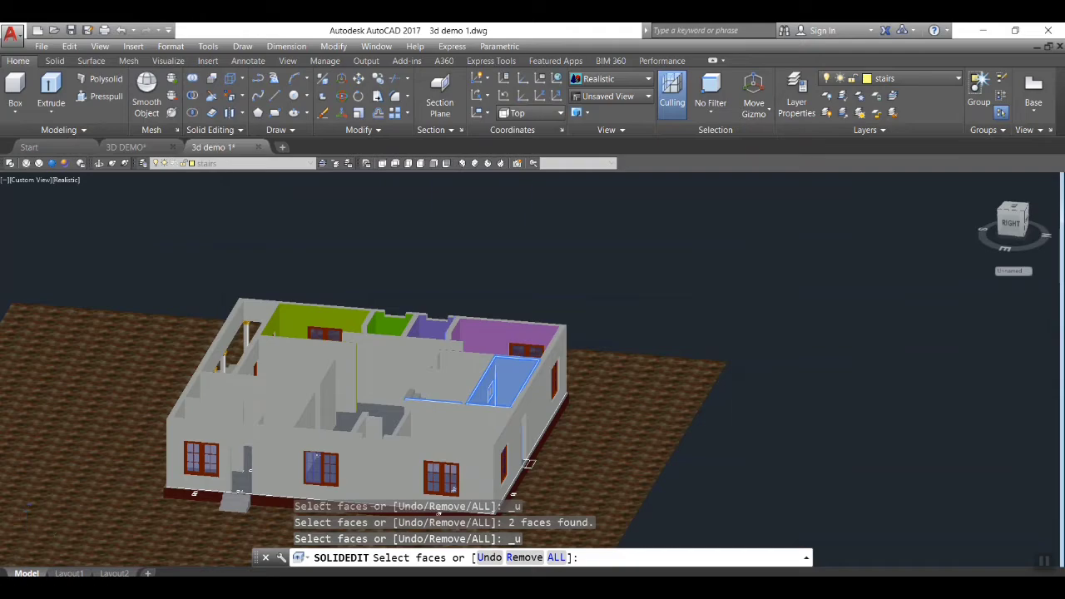
pyautogui.scroll(5, 448, 380)
pyautogui.click(453, 432)
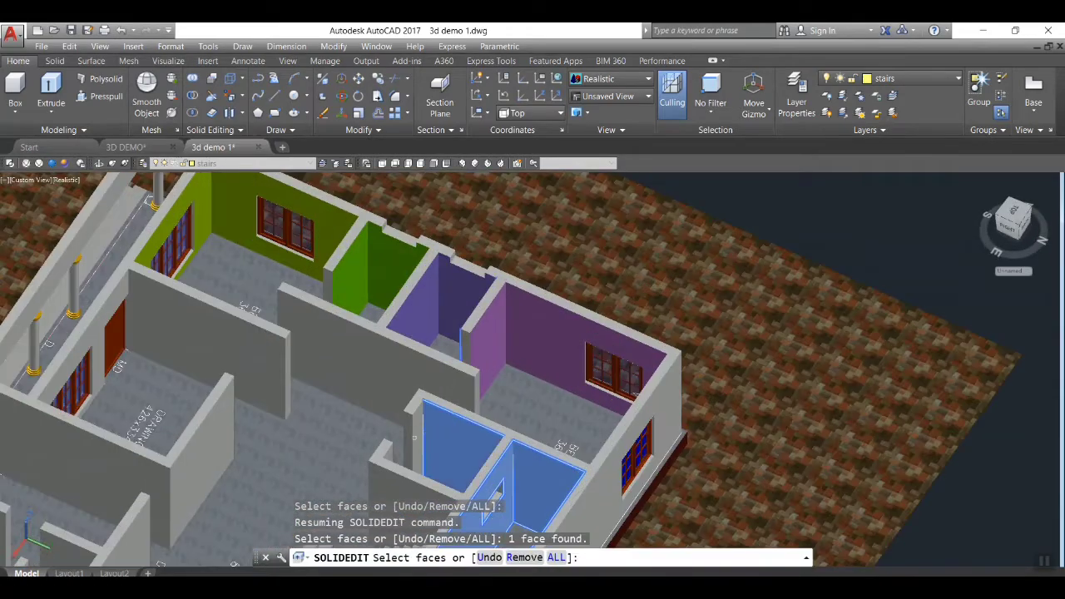
pyautogui.scroll(-4, 450, 445)
pyautogui.click(443, 454)
pyautogui.scroll(4, 441, 458)
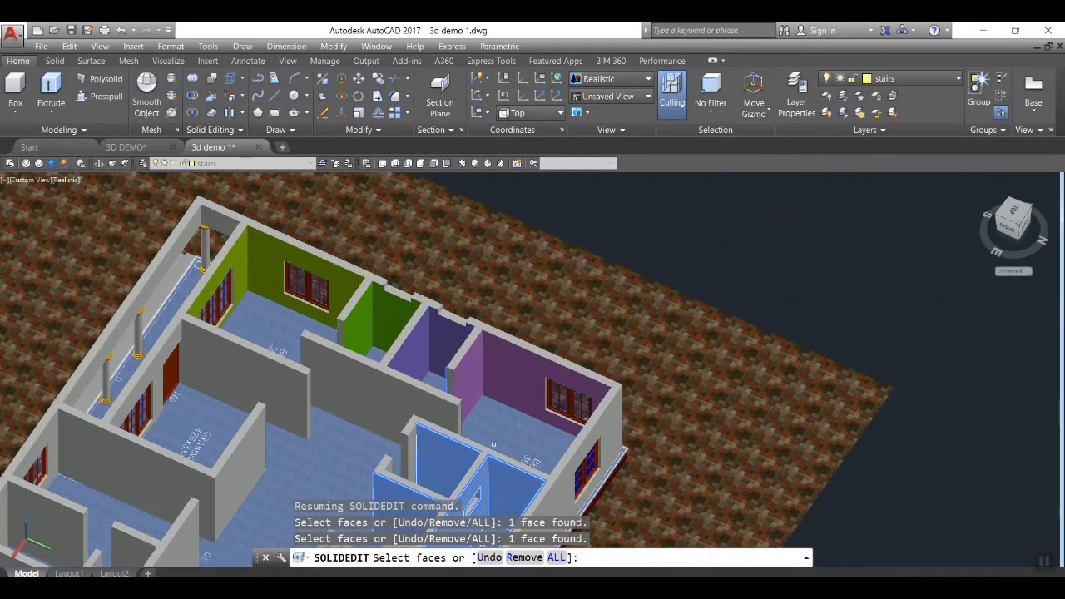
pyautogui.keyDown('shift'); pyautogui.moveTo(441, 458); pyautogui.dragTo(62, 504, button='middle'); pyautogui.keyUp('shift')
pyautogui.scroll(4, 349, 449)
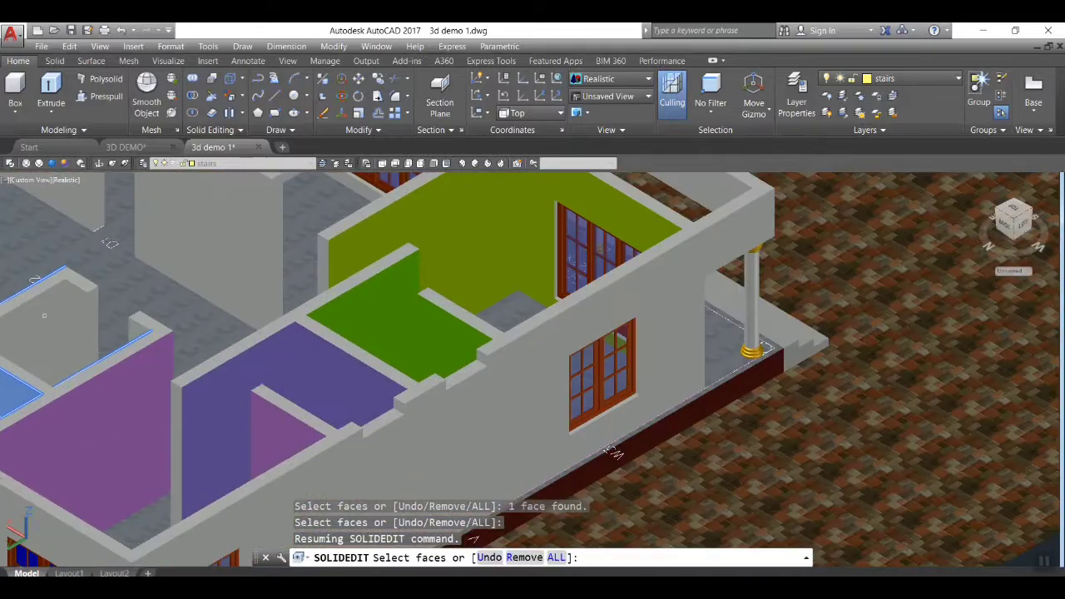
pyautogui.click(612, 452)
pyautogui.click(613, 453)
pyautogui.click(613, 454)
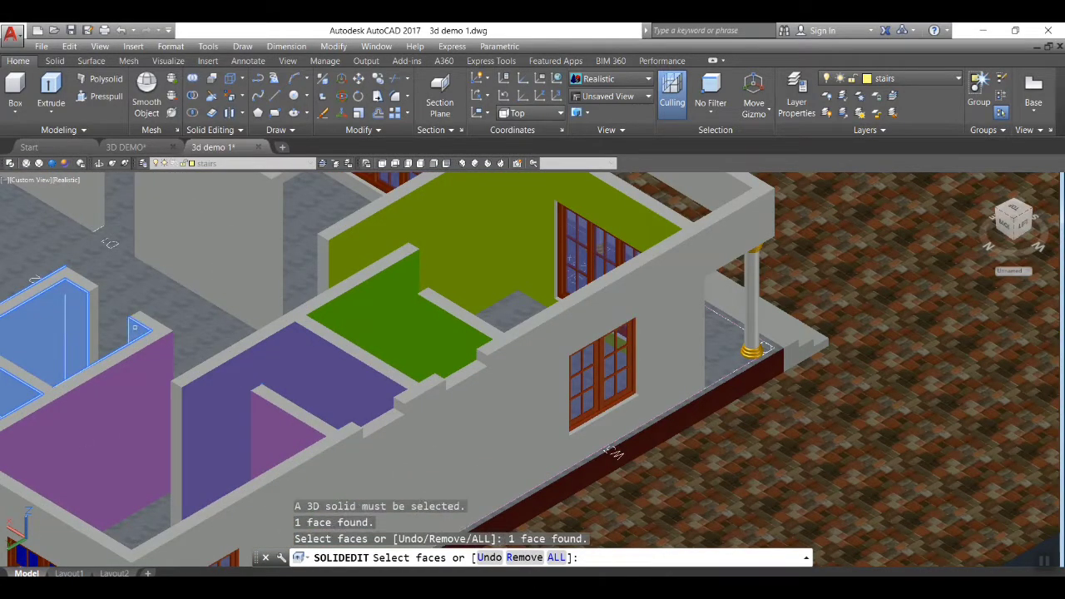
# Step: Color the selected wall faces light yellow, using a true color with hue 63 and saturation 87
pyautogui.press('Return')
pyautogui.click(517, 175)
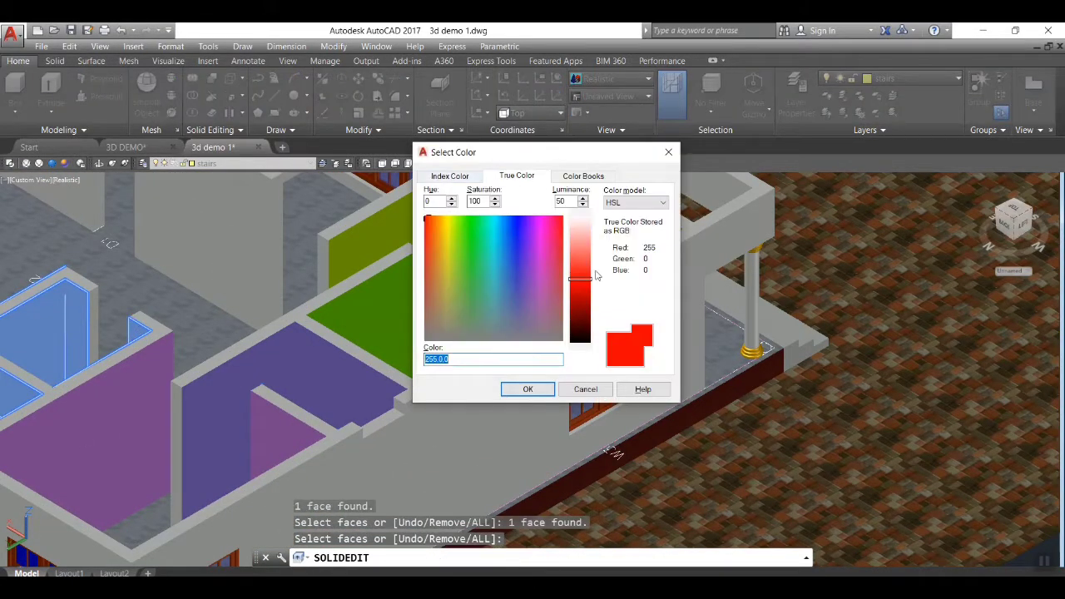
pyautogui.write('249,191,149')
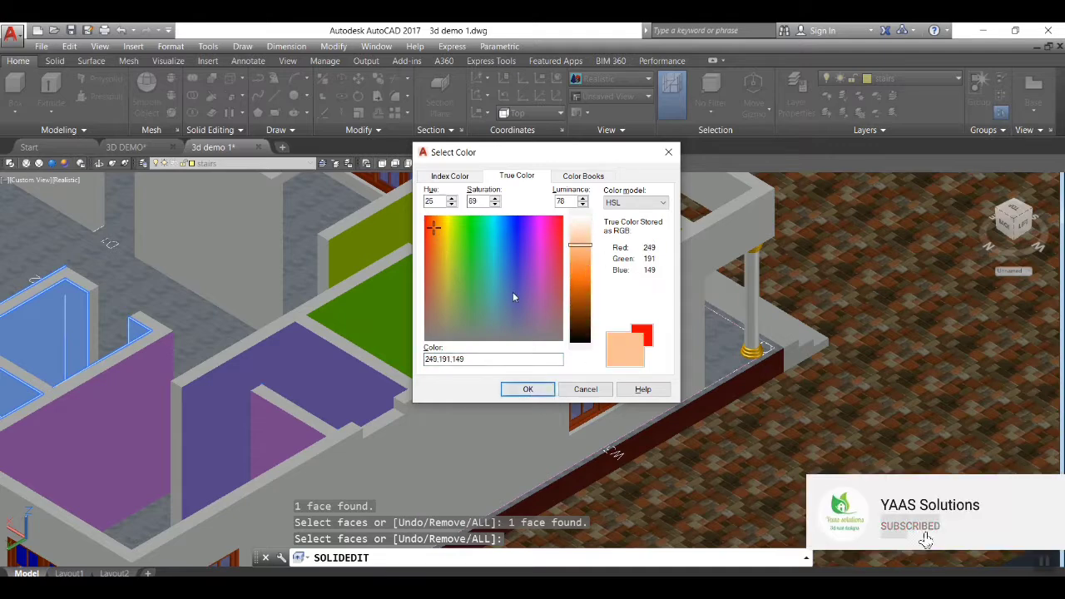
pyautogui.click(485, 258)
pyautogui.click(580, 256)
pyautogui.click(448, 231)
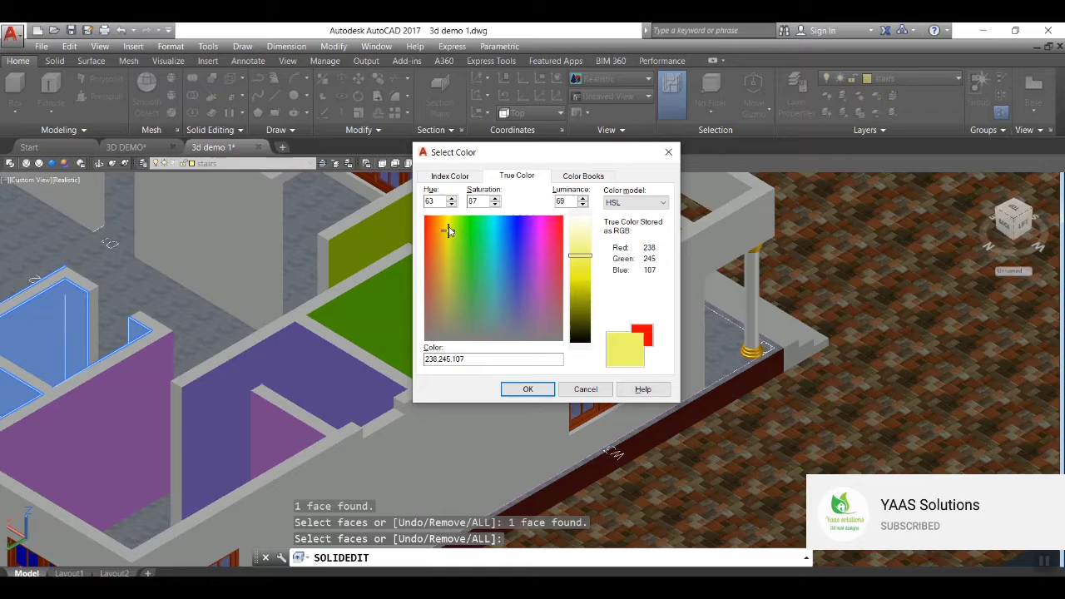
pyautogui.click(580, 234)
pyautogui.click(528, 389)
pyautogui.press('Escape')
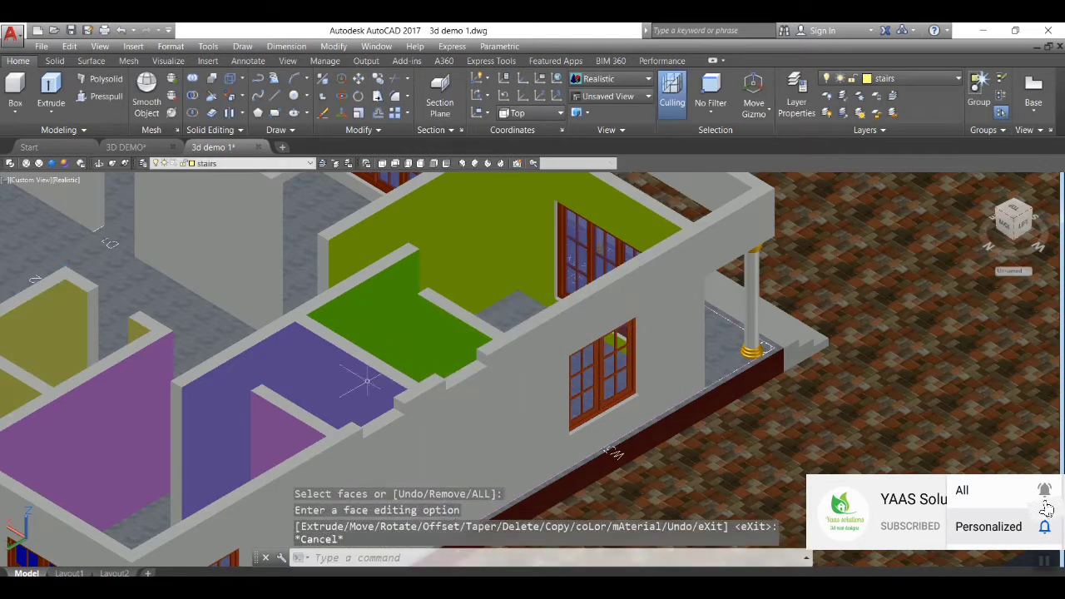
pyautogui.scroll(-3, 216, 439)
pyautogui.keyDown('shift'); pyautogui.moveTo(216, 440); pyautogui.dragTo(589, 440, button='middle'); pyautogui.keyUp('shift')
pyautogui.keyDown('shift'); pyautogui.moveTo(588, 440); pyautogui.dragTo(517, 315); pyautogui.keyUp('shift')
pyautogui.scroll(-4, 524, 312)
pyautogui.scroll(6, 545, 332)
pyautogui.press('Escape')
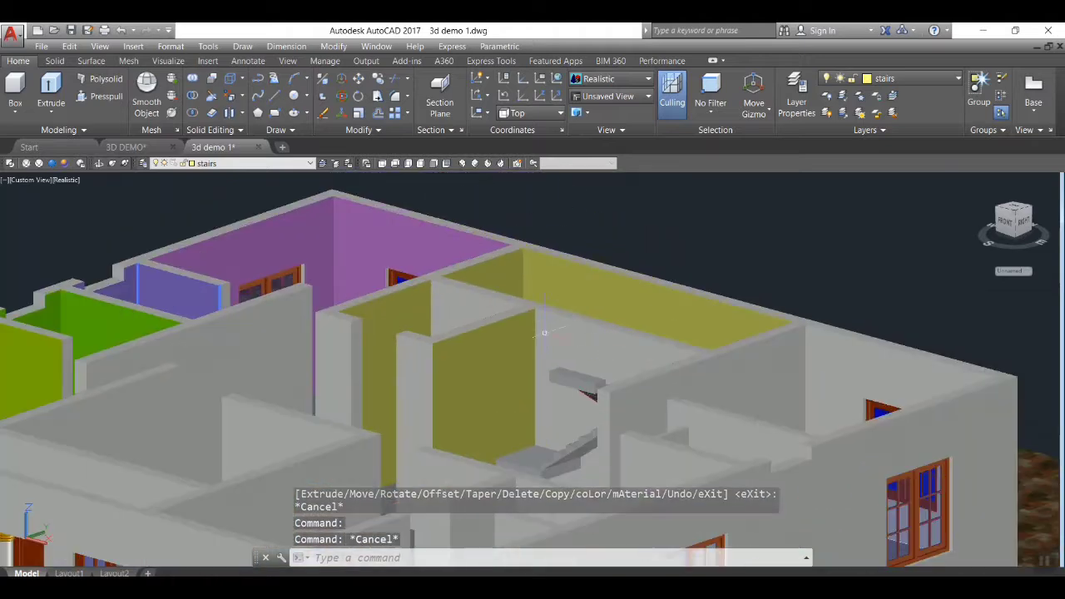
pyautogui.click(231, 96)
pyautogui.click(459, 303)
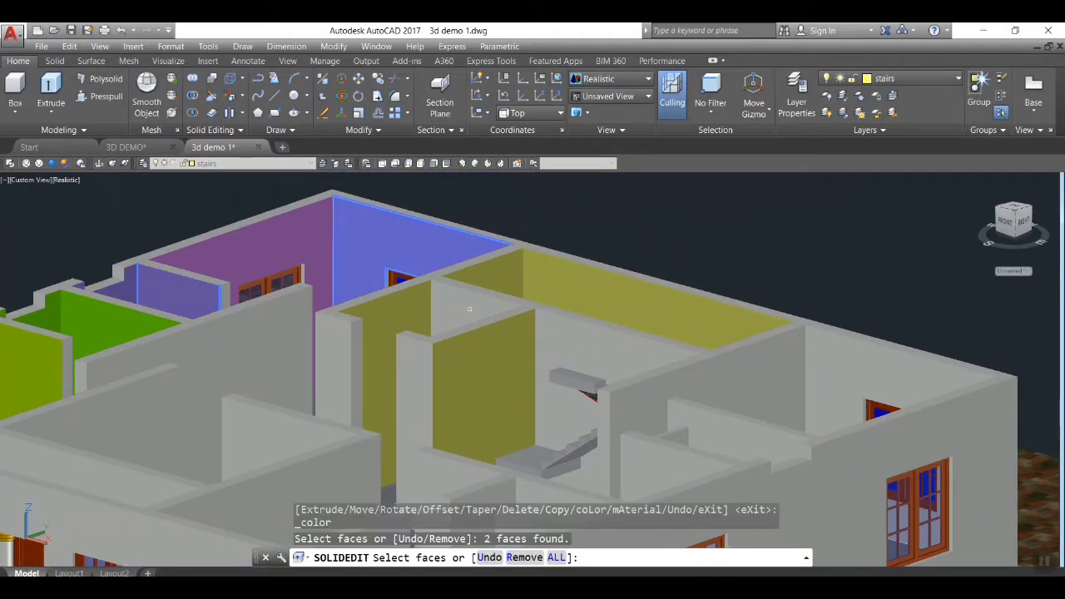
pyautogui.click(469, 308)
pyautogui.press('Escape')
pyautogui.press('Escape')
# Step: Color the uncolored back wall face of the small room beside the staircase yellow, true color 244,232,11
pyautogui.click(231, 96)
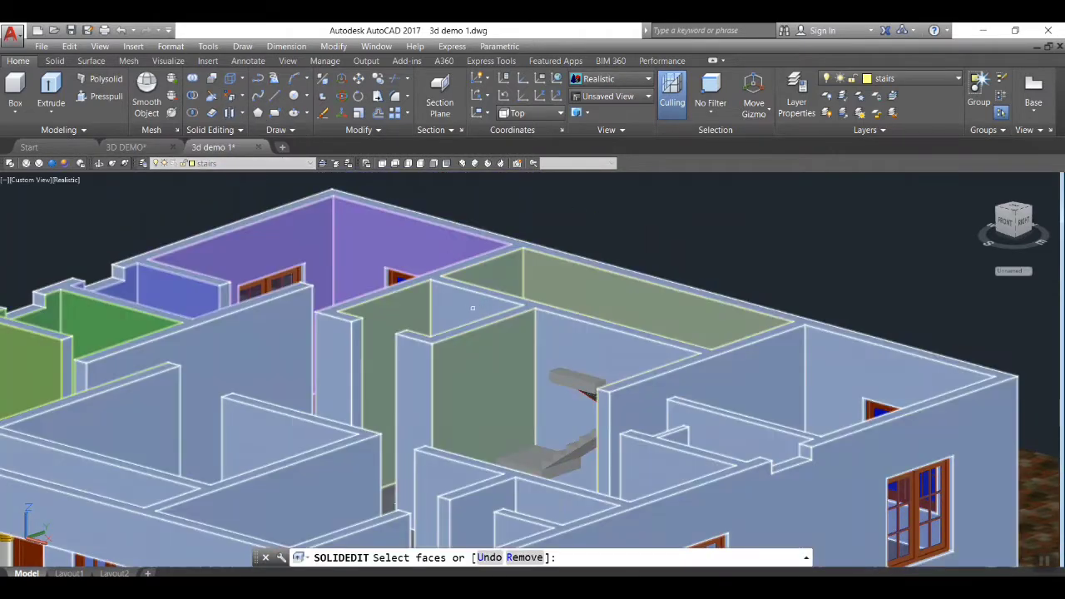
pyautogui.click(468, 302)
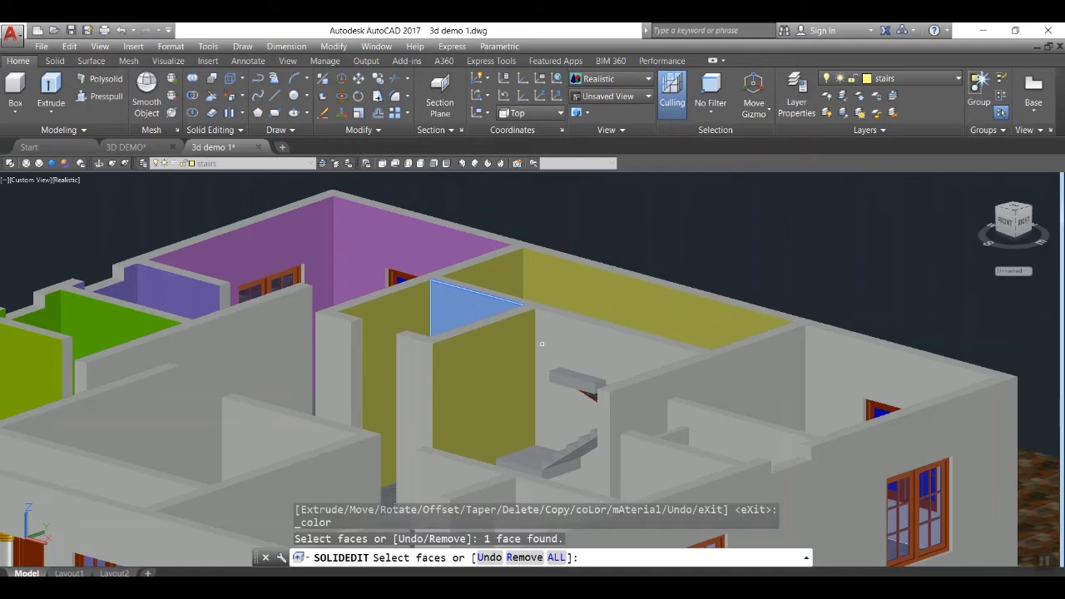
pyautogui.press('Return')
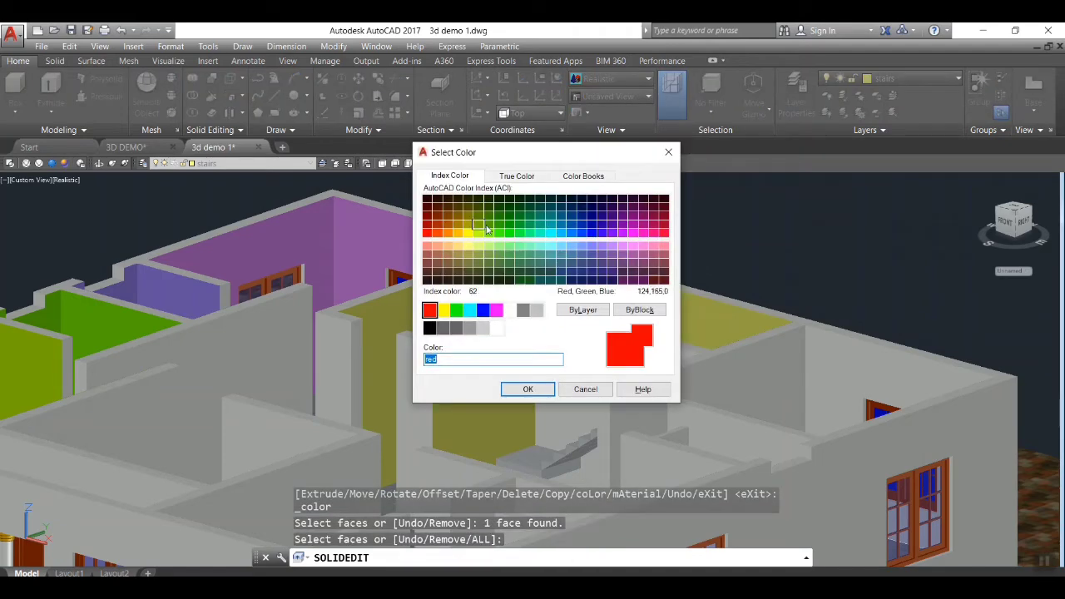
pyautogui.click(516, 175)
pyautogui.click(446, 226)
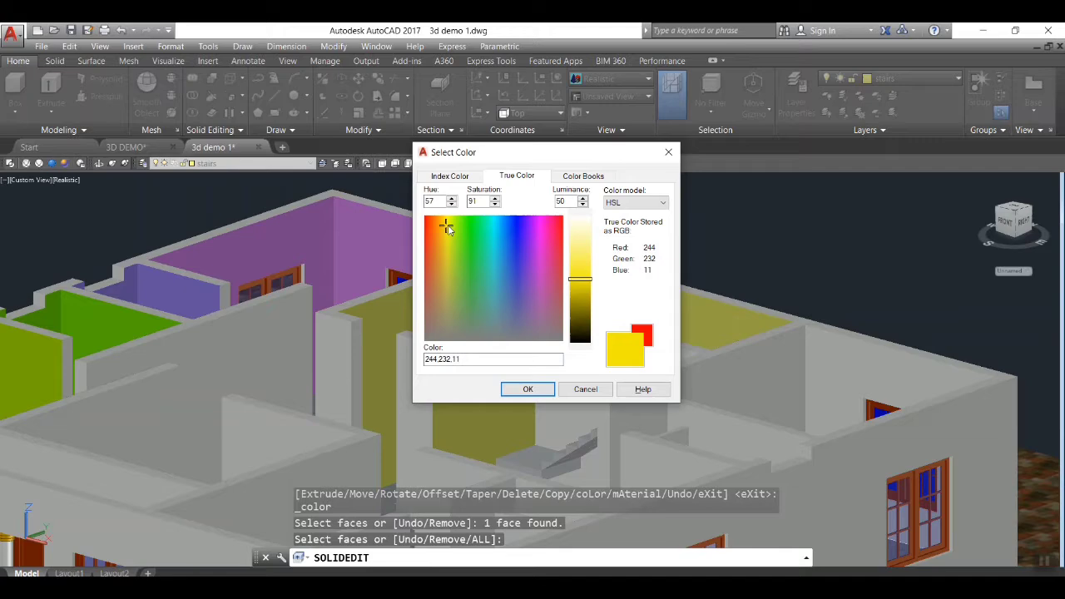
pyautogui.click(528, 389)
pyautogui.press('Escape')
# Step: Color the back wall face behind the staircase yellow with Color Faces
pyautogui.scroll(3, 505, 350)
pyautogui.scroll(-4, 430, 383)
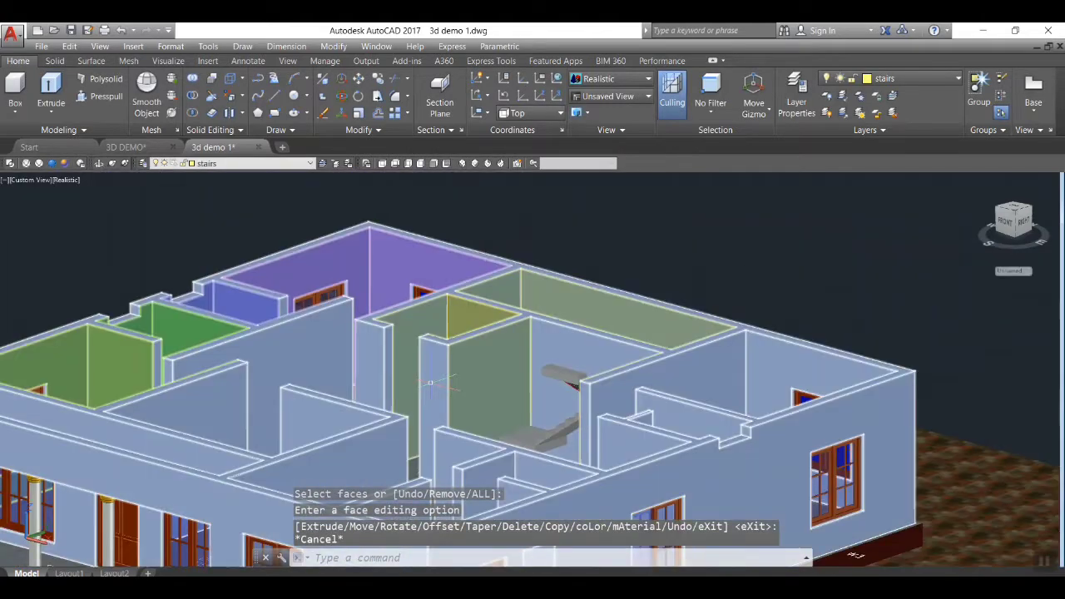
pyautogui.click(567, 353)
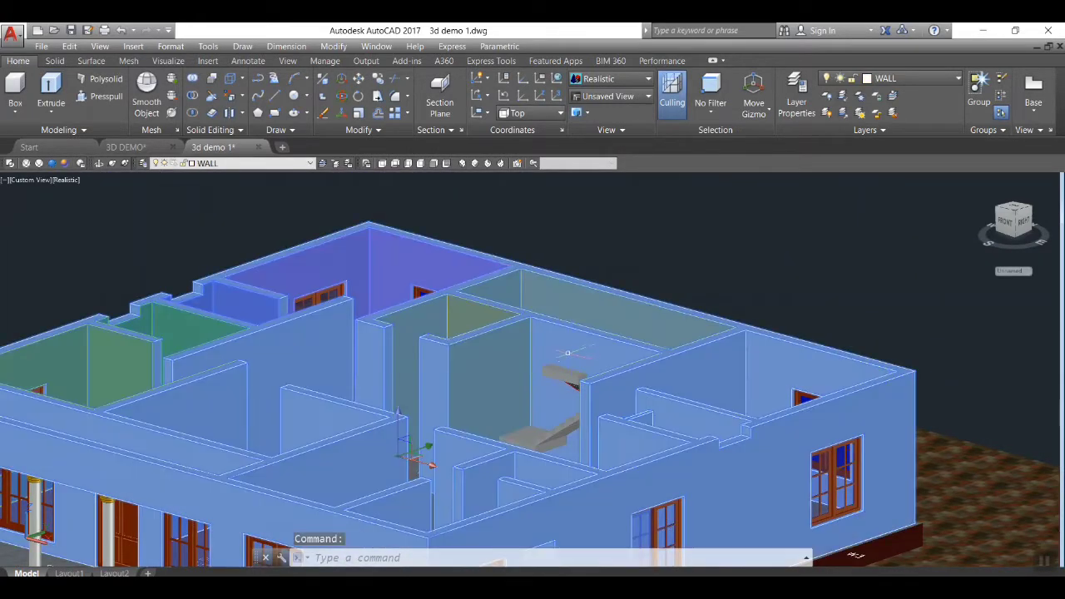
pyautogui.scroll(4, 568, 353)
pyautogui.click(233, 95)
pyautogui.click(553, 345)
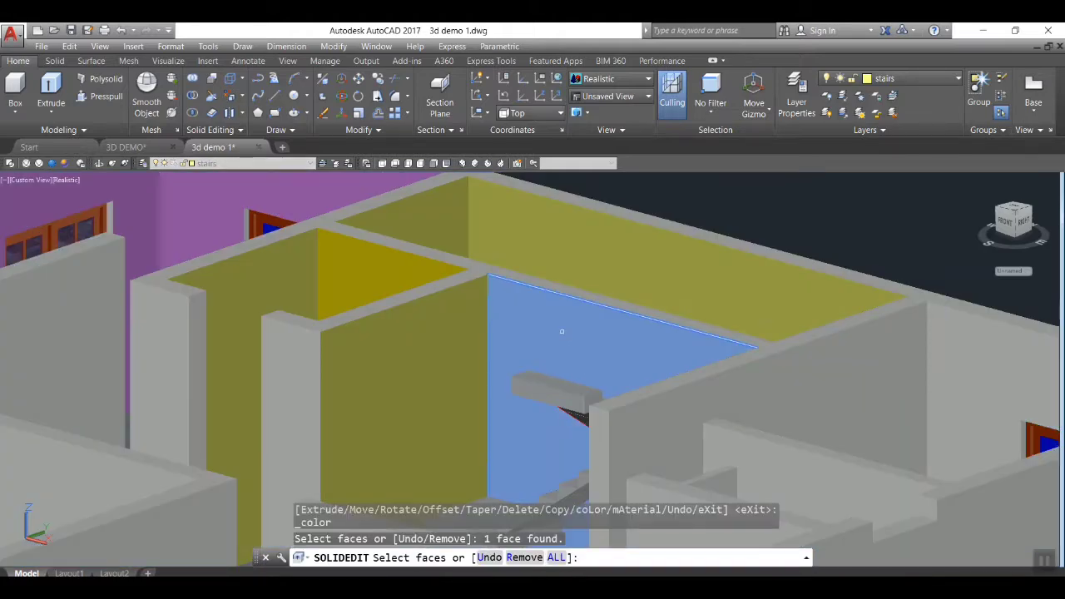
pyautogui.press('Return')
pyautogui.click(468, 237)
pyautogui.click(527, 388)
pyautogui.press('Escape')
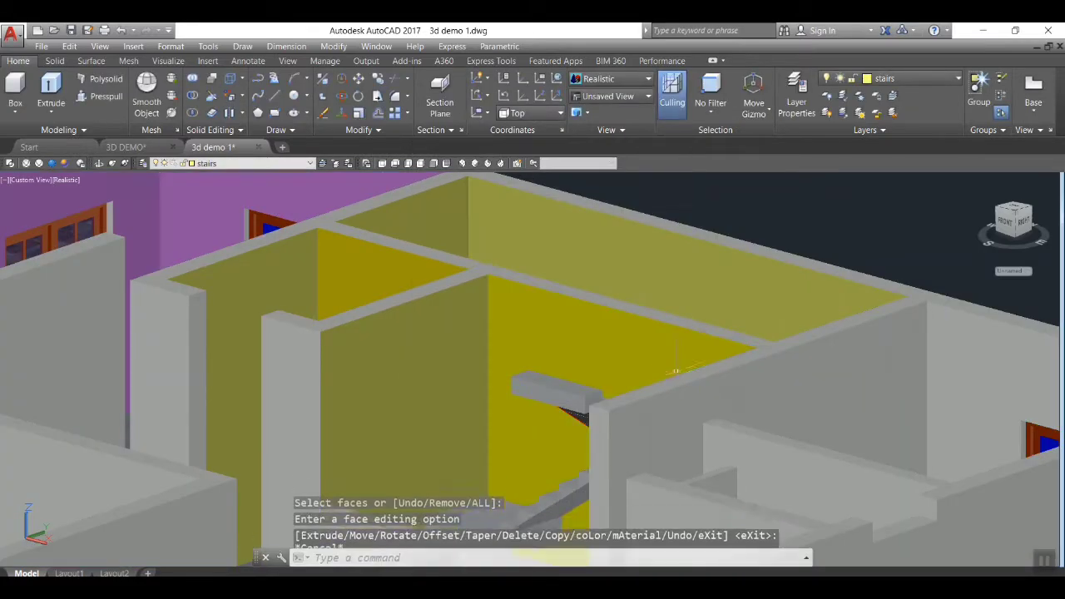
pyautogui.scroll(-6, 675, 371)
pyautogui.scroll(3, 586, 358)
pyautogui.click(99, 163)
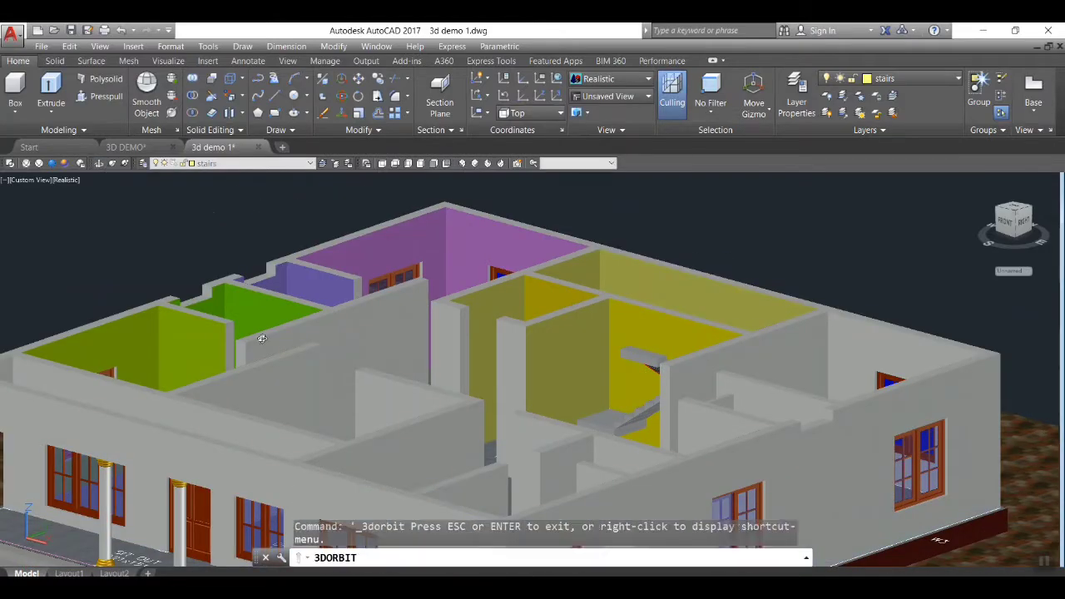
pyautogui.moveTo(262, 338)
pyautogui.mouseDown()
pyautogui.moveTo(209, 350)
pyautogui.moveTo(375, 369)
pyautogui.moveTo(275, 346)
pyautogui.mouseUp()
pyautogui.press('Escape')
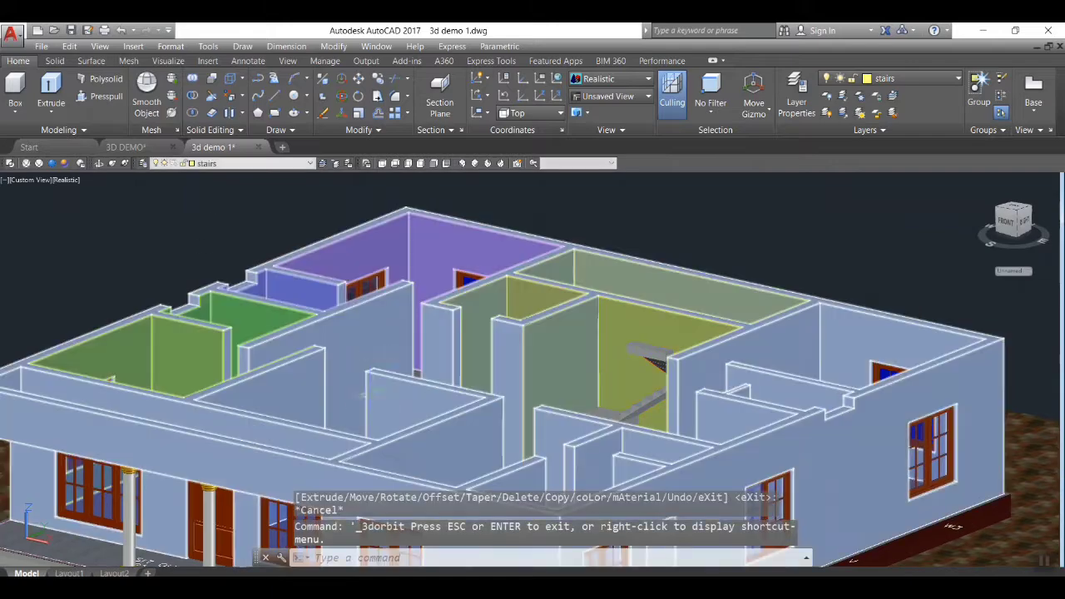
pyautogui.scroll(3, 375, 405)
pyautogui.scroll(-4, 191, 377)
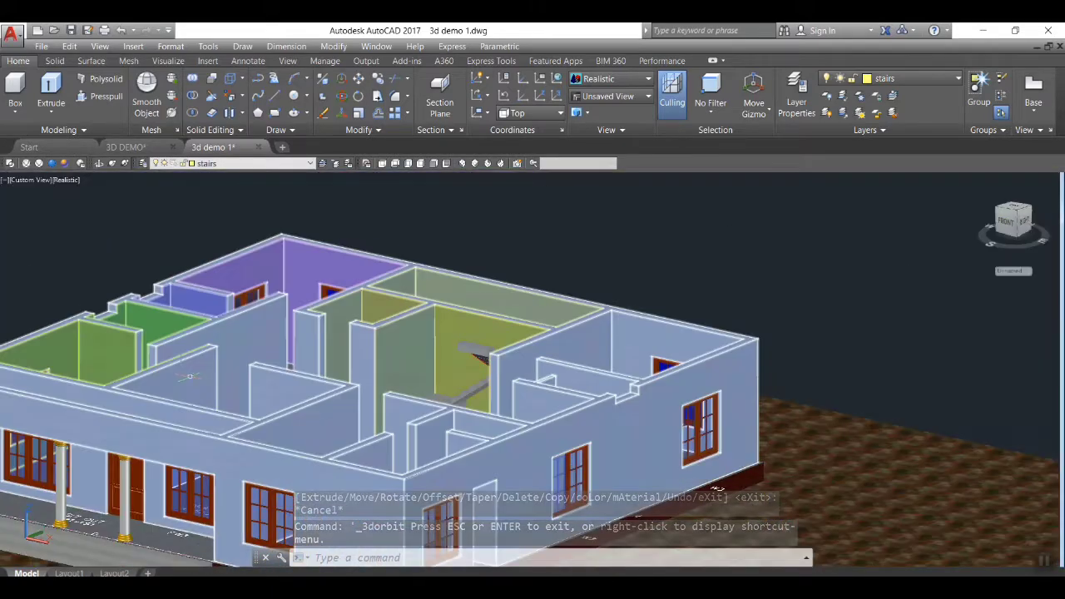
pyautogui.click(230, 95)
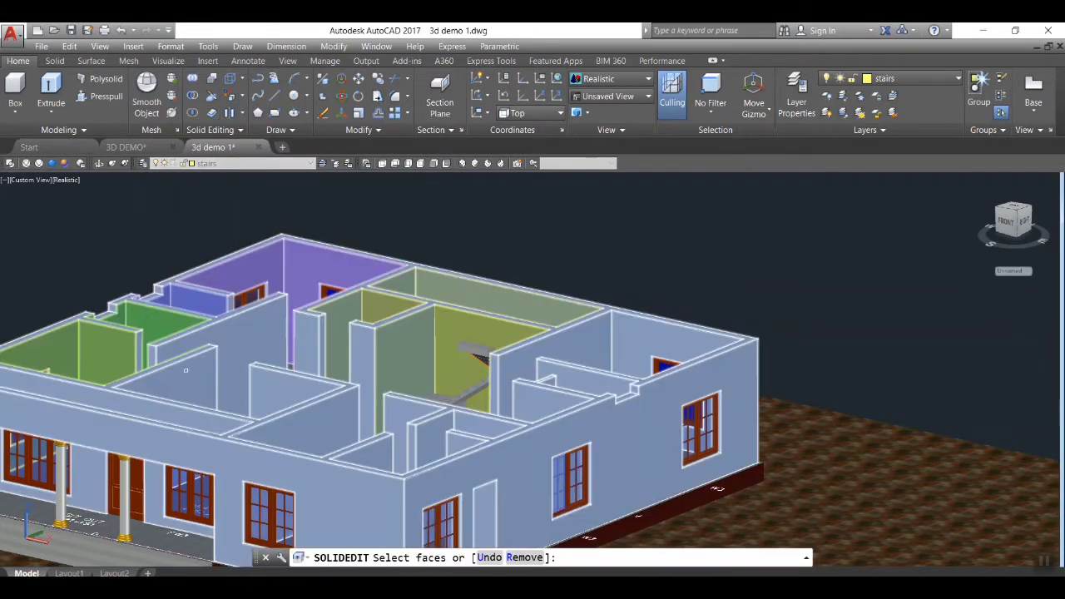
pyautogui.click(173, 385)
pyautogui.click(261, 367)
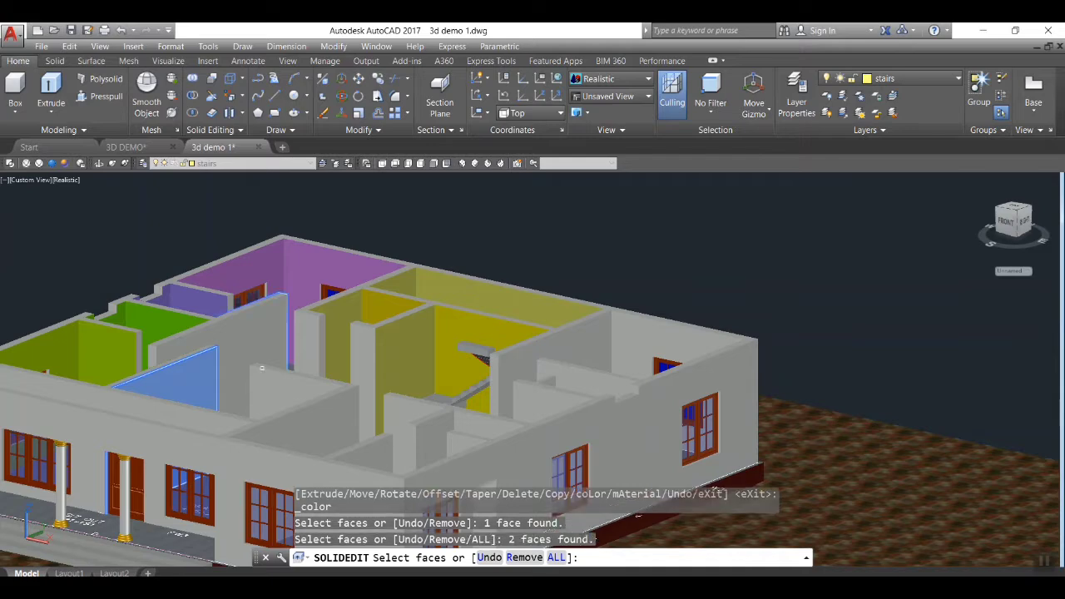
pyautogui.press('Escape')
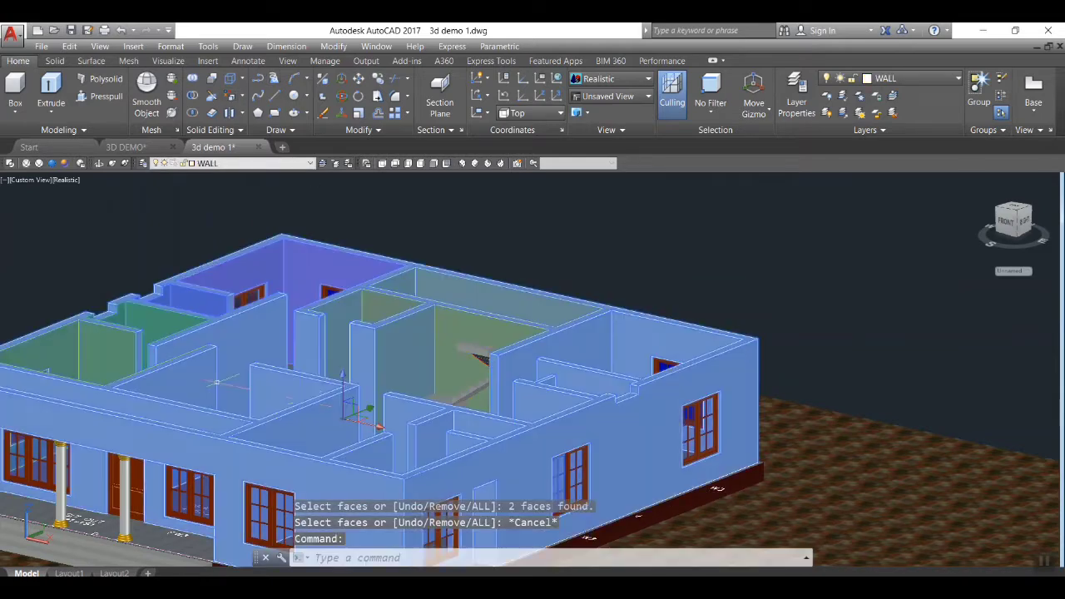
pyautogui.click(230, 96)
pyautogui.scroll(5, 131, 280)
pyautogui.click(126, 255)
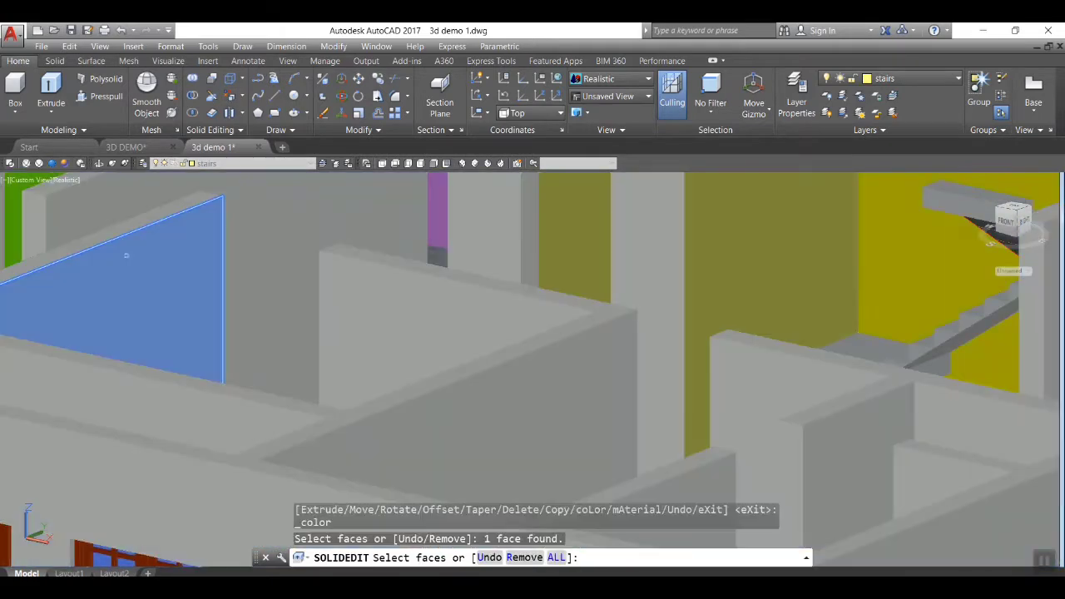
pyautogui.scroll(-5, 433, 350)
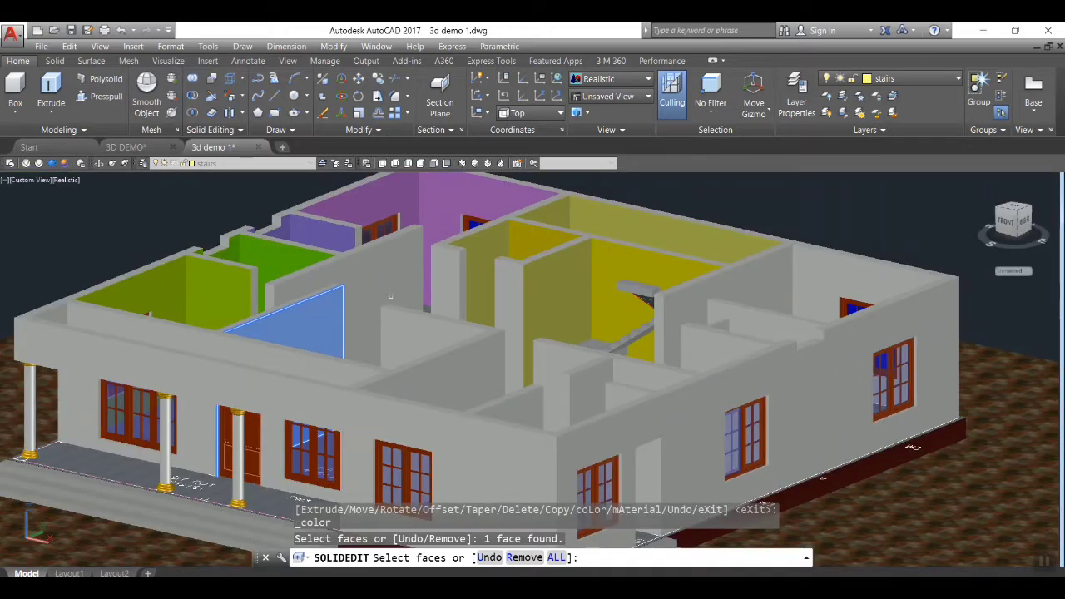
pyautogui.click(360, 277)
pyautogui.press('Escape')
pyautogui.click(230, 96)
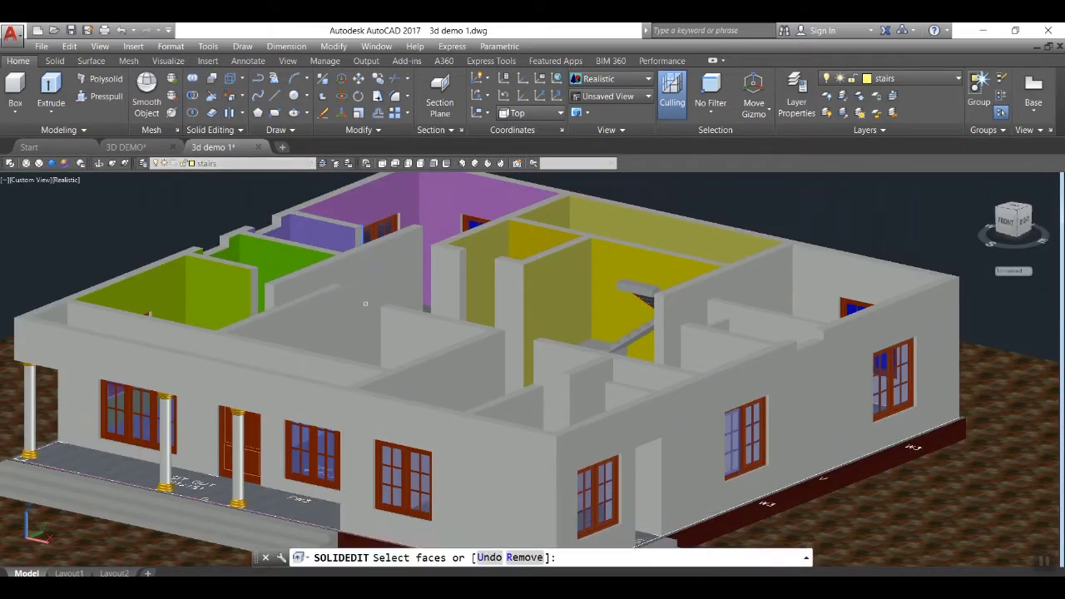
pyautogui.press('Escape')
pyautogui.press('Escape')
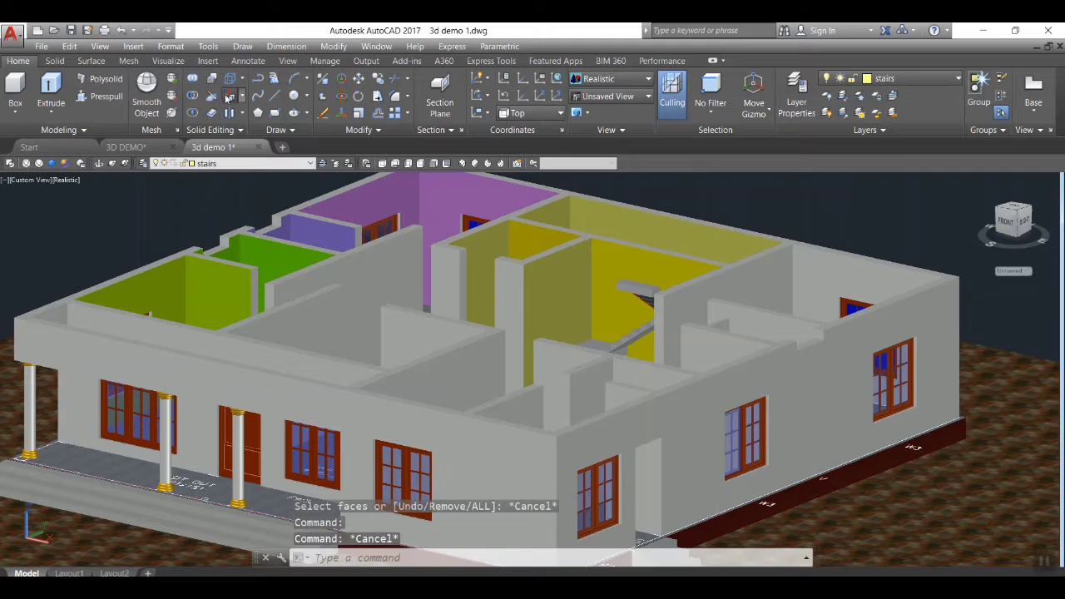
# Step: Start Color Faces and select the long hall walls, the piers flanking the pooja doorway, and the partition with its side wall
pyautogui.click(230, 96)
pyautogui.click(376, 329)
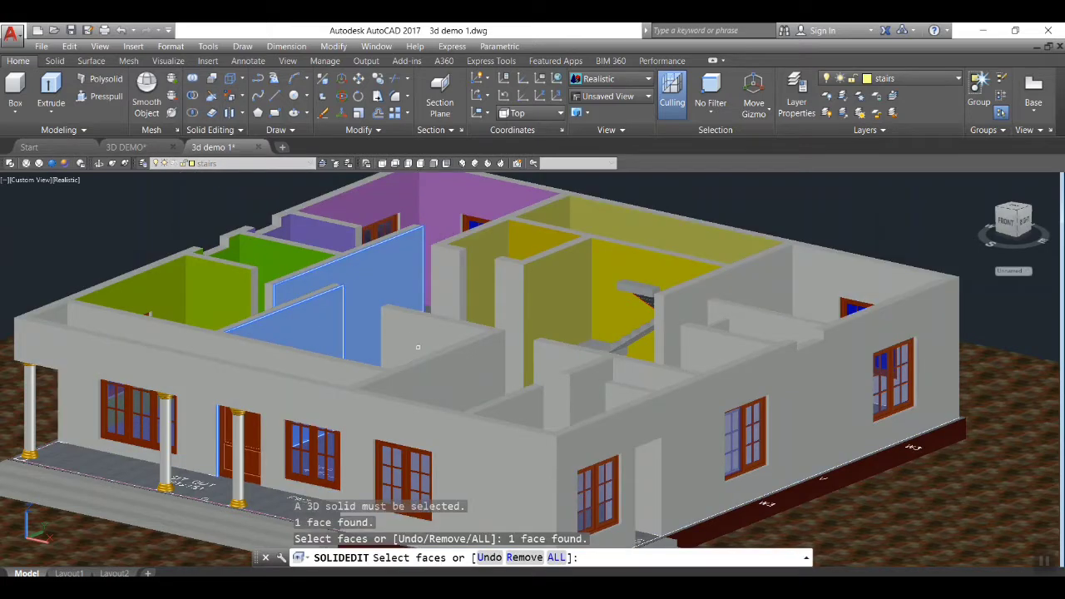
pyautogui.scroll(2, 417, 347)
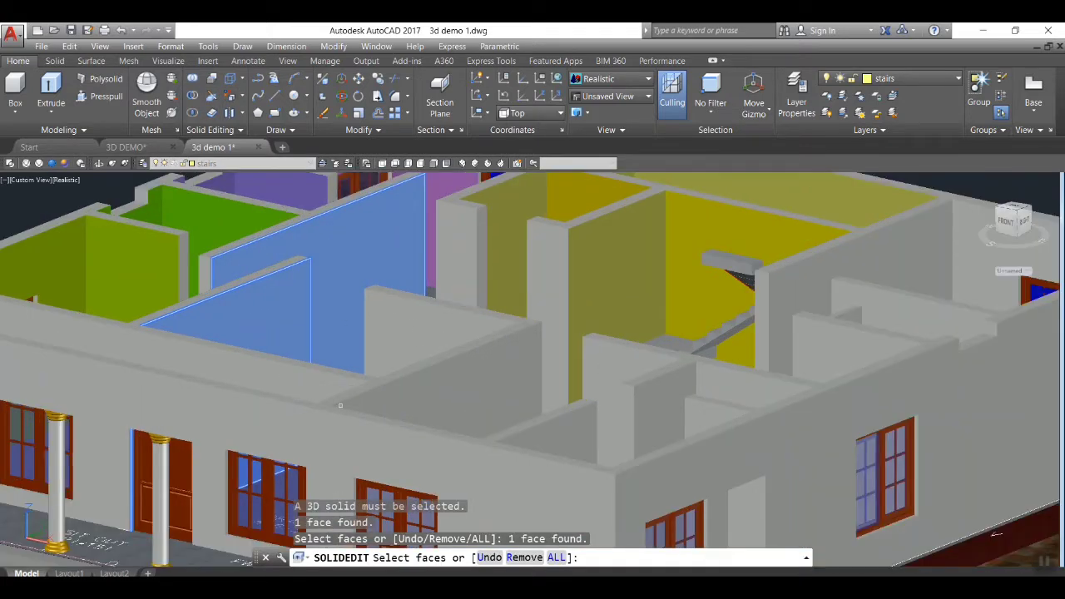
pyautogui.keyDown('shift'); pyautogui.moveTo(489, 429); pyautogui.dragTo(584, 457, button='middle'); pyautogui.keyUp('shift')
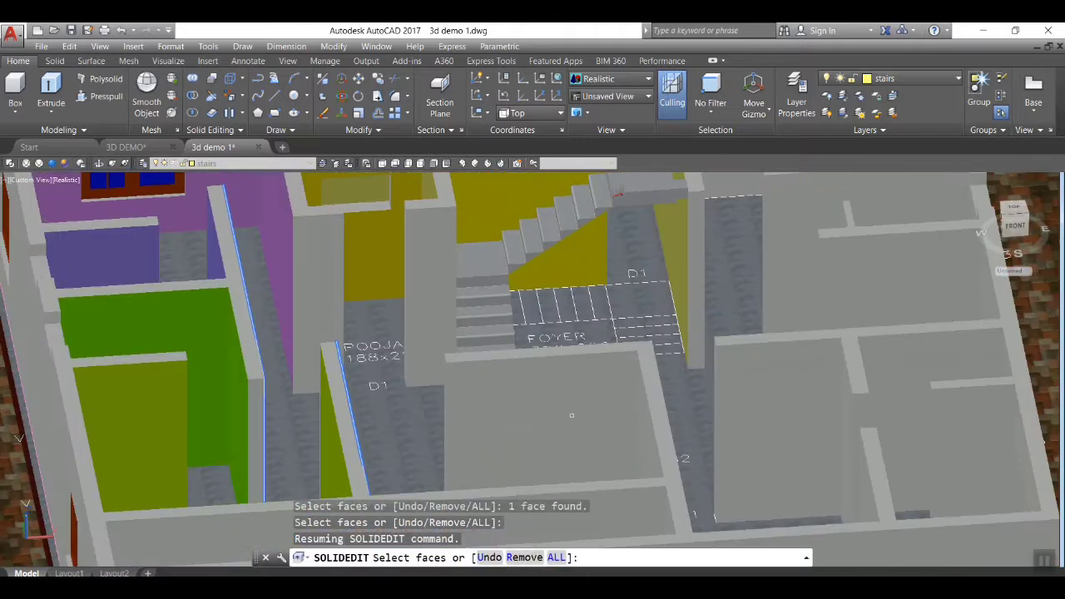
pyautogui.click(571, 415)
pyautogui.click(367, 297)
pyautogui.click(426, 317)
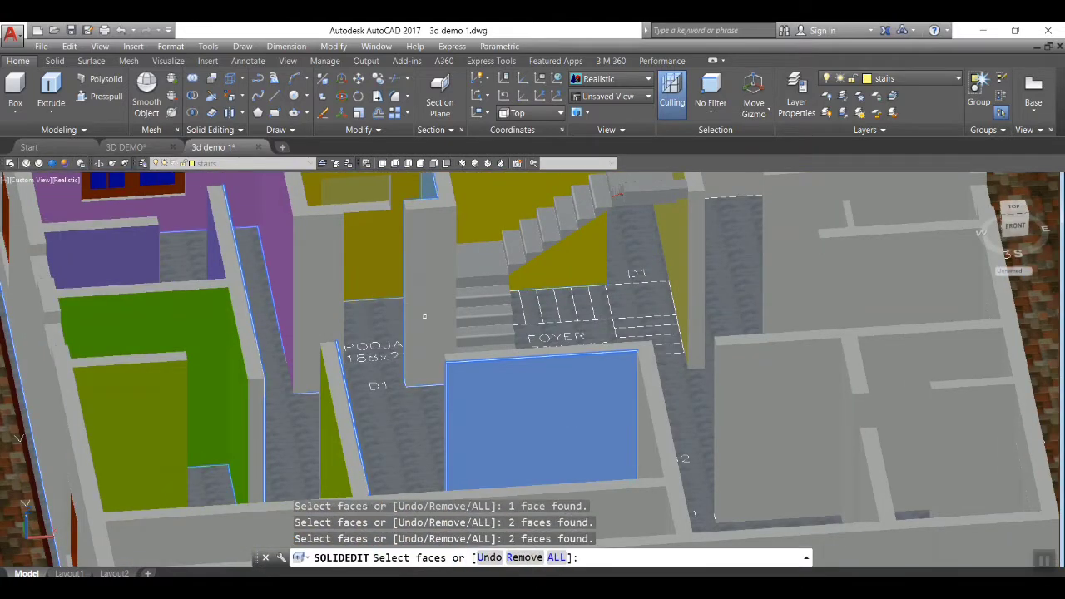
pyautogui.hotkey('ctrl', 'z')
pyautogui.click(428, 308)
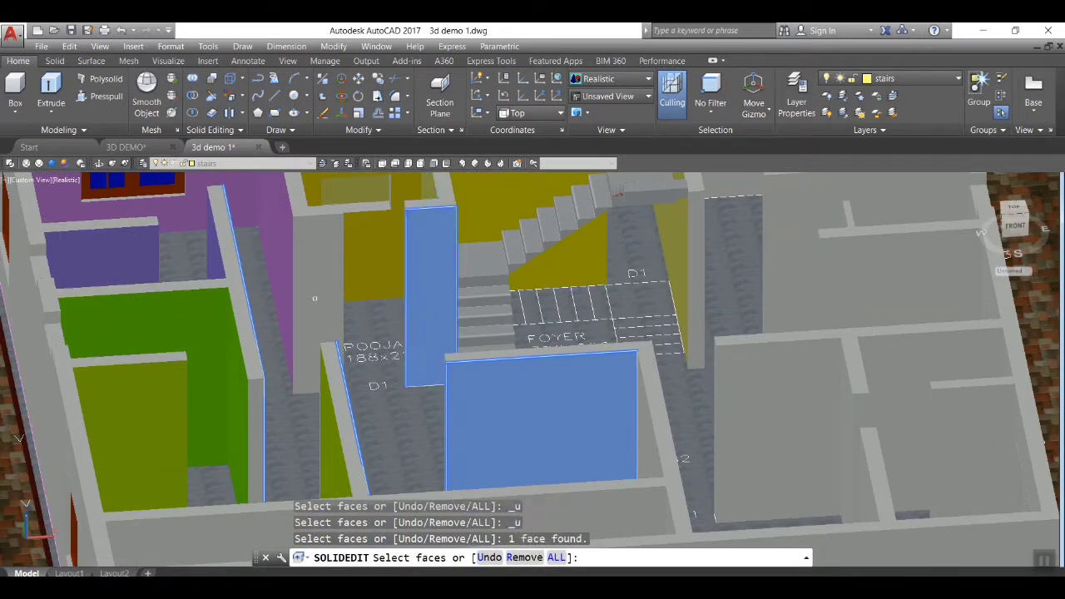
pyautogui.click(317, 302)
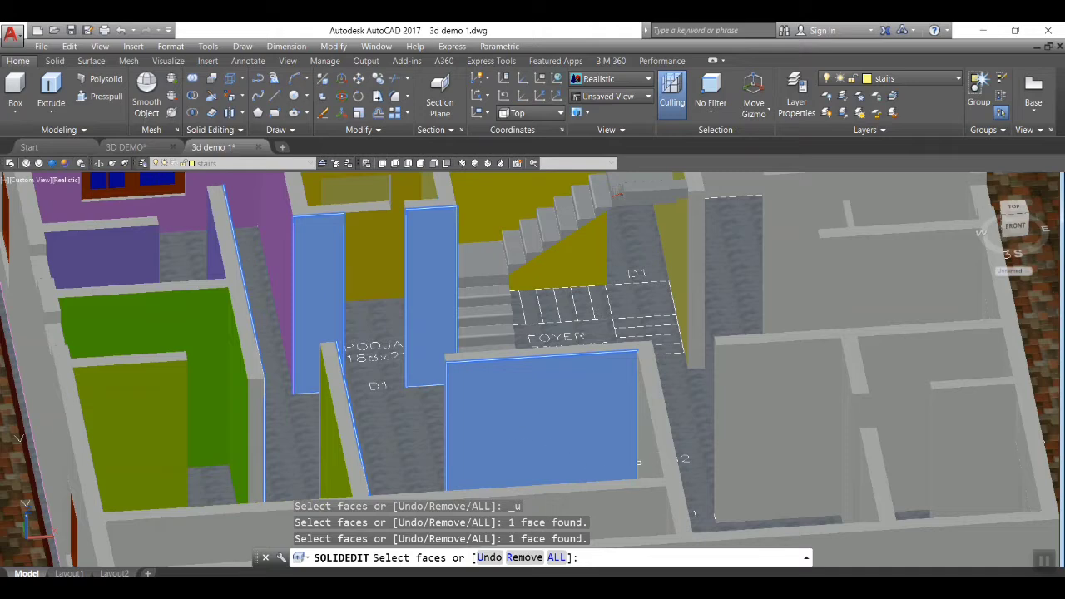
pyautogui.click(497, 412)
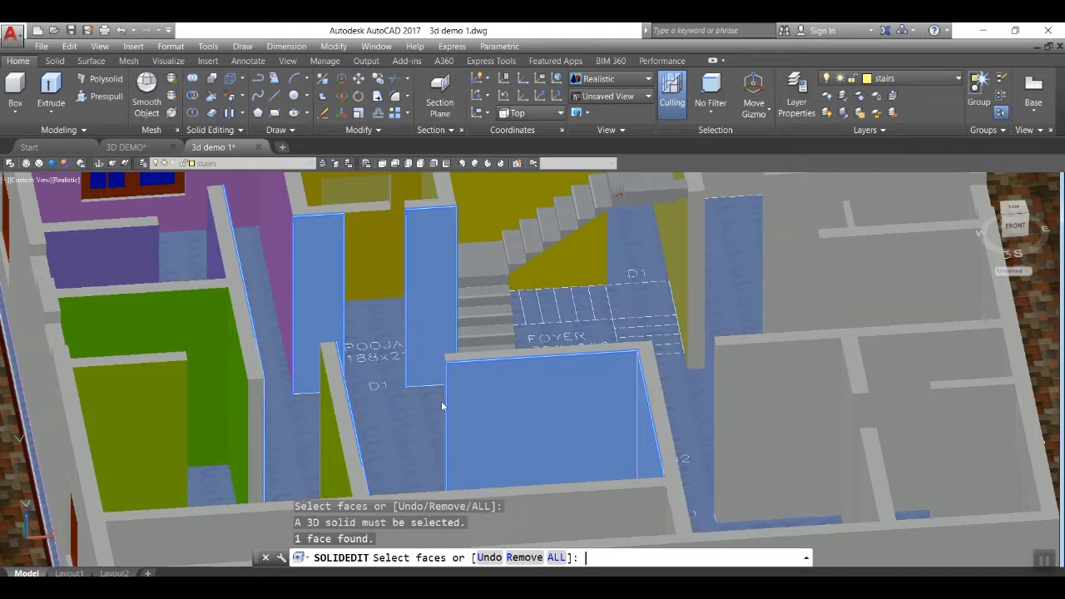
# Step: Try coloring the selected hall wall faces green and undo the coloring
pyautogui.press('Return')
pyautogui.click(489, 234)
pyautogui.click(526, 393)
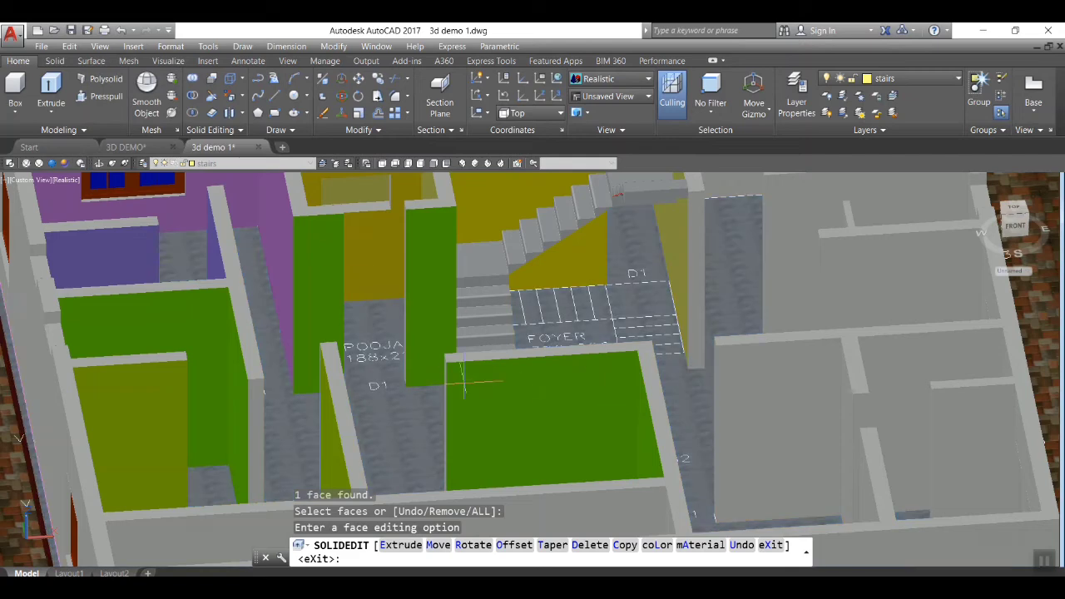
pyautogui.press('Escape')
pyautogui.hotkey('ctrl', 'z')
pyautogui.scroll(2, 474, 355)
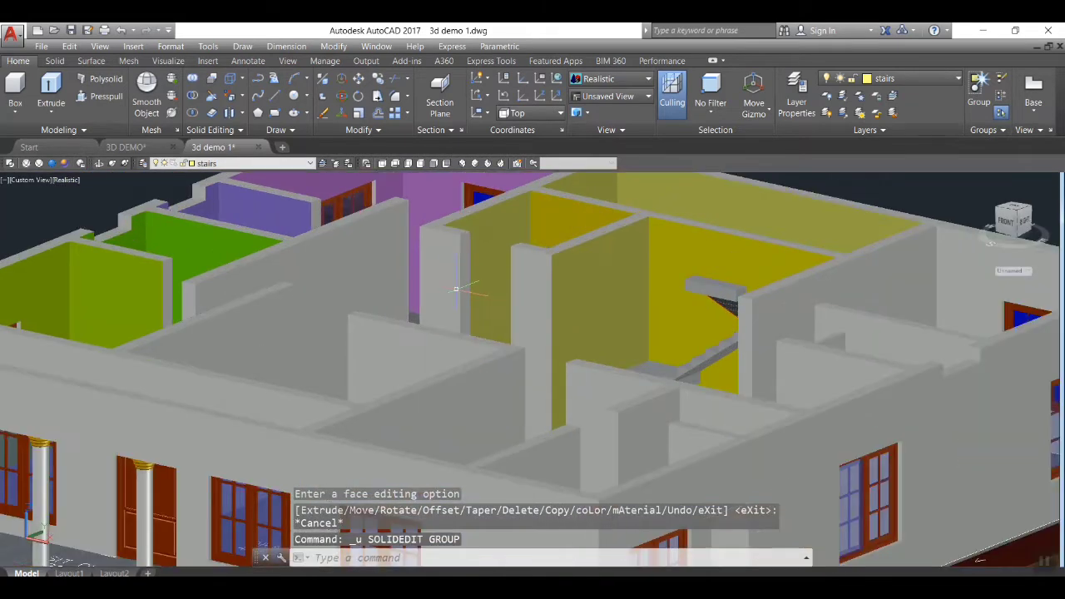
pyautogui.scroll(-3, 449, 298)
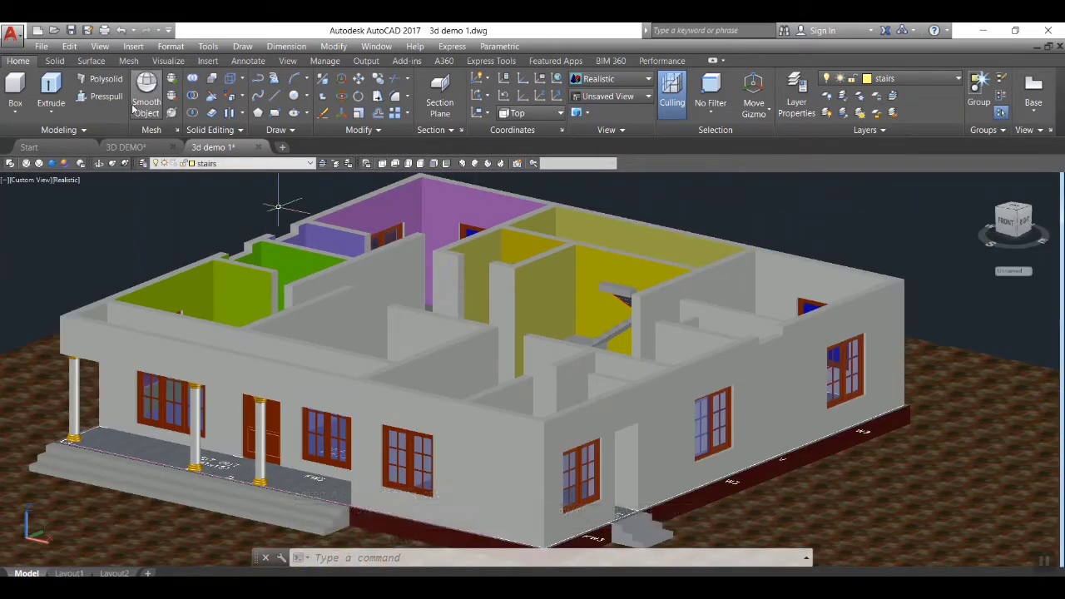
pyautogui.click(230, 95)
pyautogui.click(372, 293)
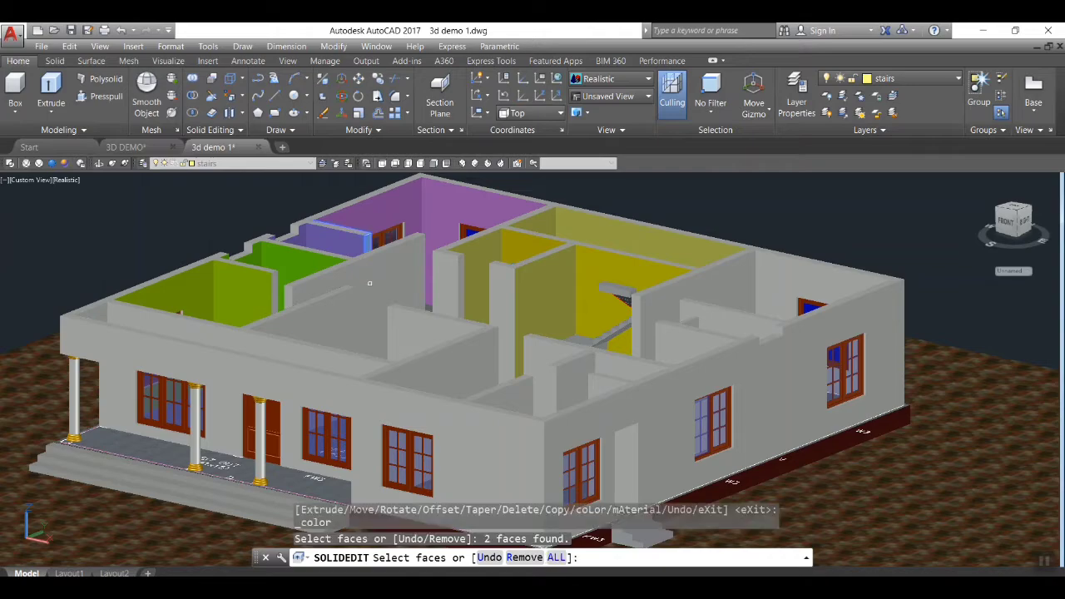
pyautogui.press('Escape')
pyautogui.click(230, 95)
pyautogui.scroll(4, 343, 238)
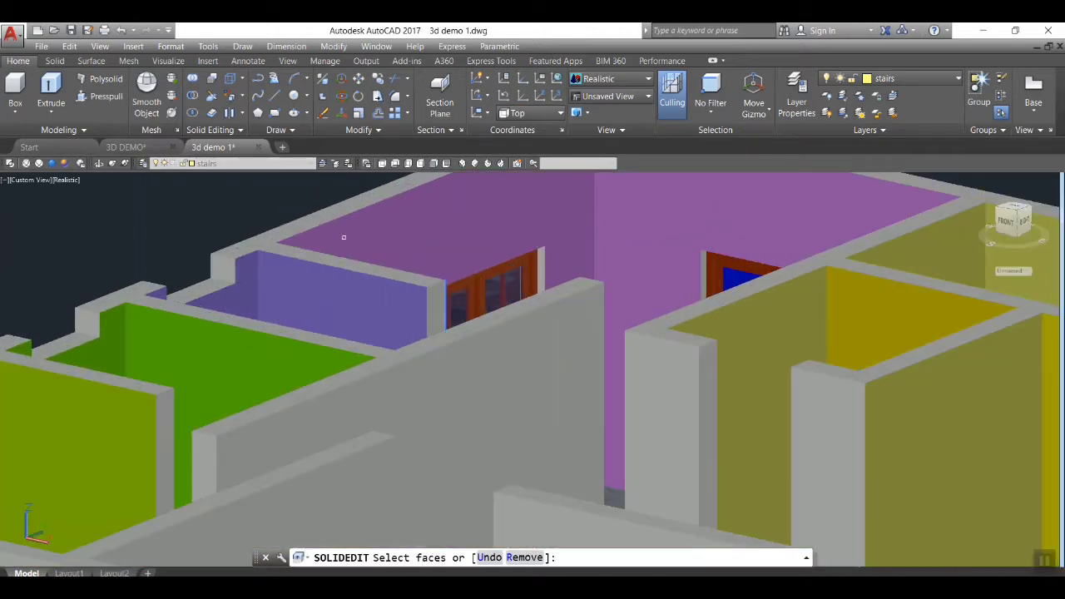
pyautogui.click(446, 404)
pyautogui.press('Escape')
# Step: With Color Faces, select the two long hall walls, both piers beside the pooja doorway, and the front face of the hall partition
pyautogui.click(230, 96)
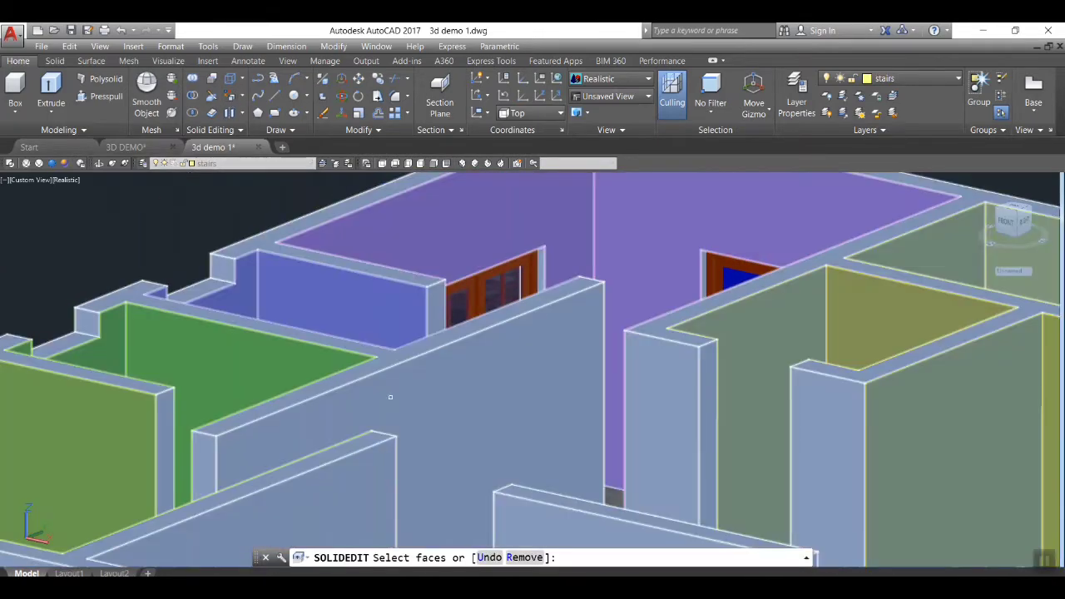
pyautogui.click(395, 400)
pyautogui.click(663, 426)
pyautogui.click(814, 468)
pyautogui.scroll(-4, 792, 478)
pyautogui.click(749, 488)
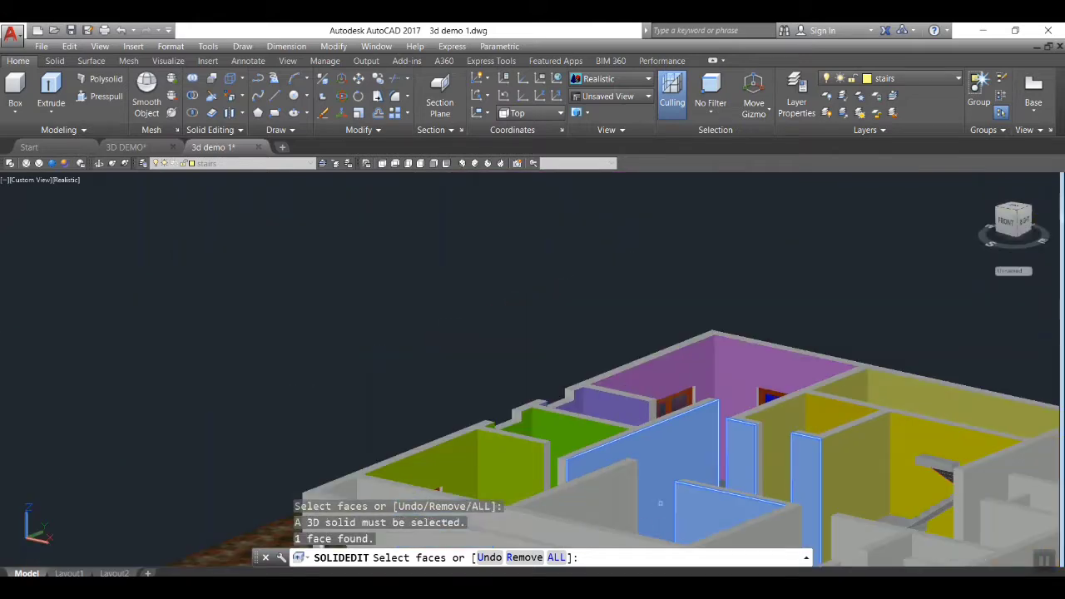
pyautogui.click(678, 514)
pyautogui.scroll(-2, 714, 545)
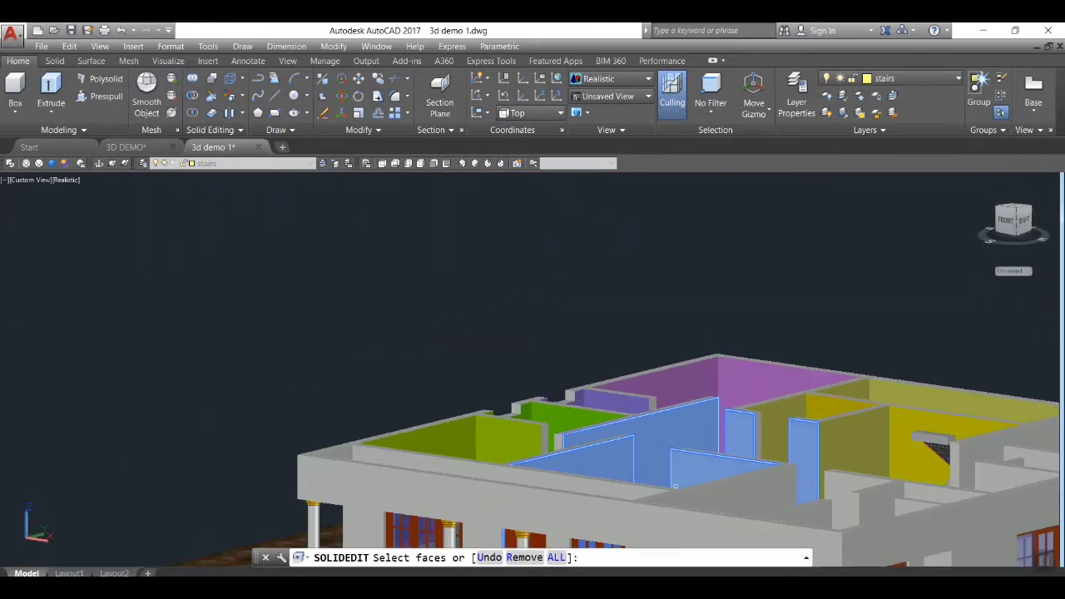
pyautogui.scroll(2, 802, 487)
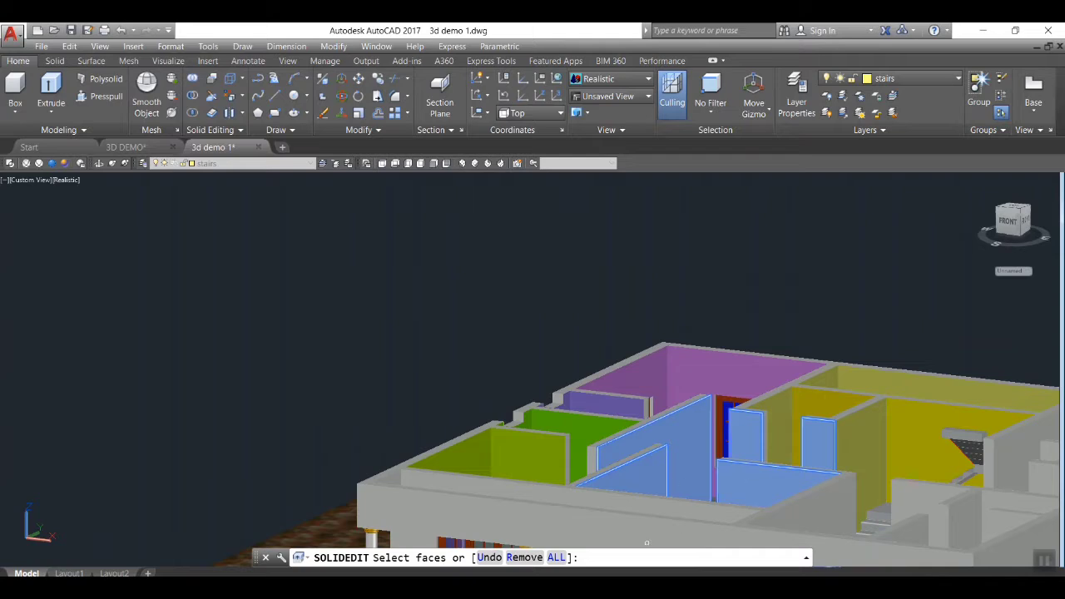
# Step: Color the selected hall wall faces cyan using an index color
pyautogui.press('Return')
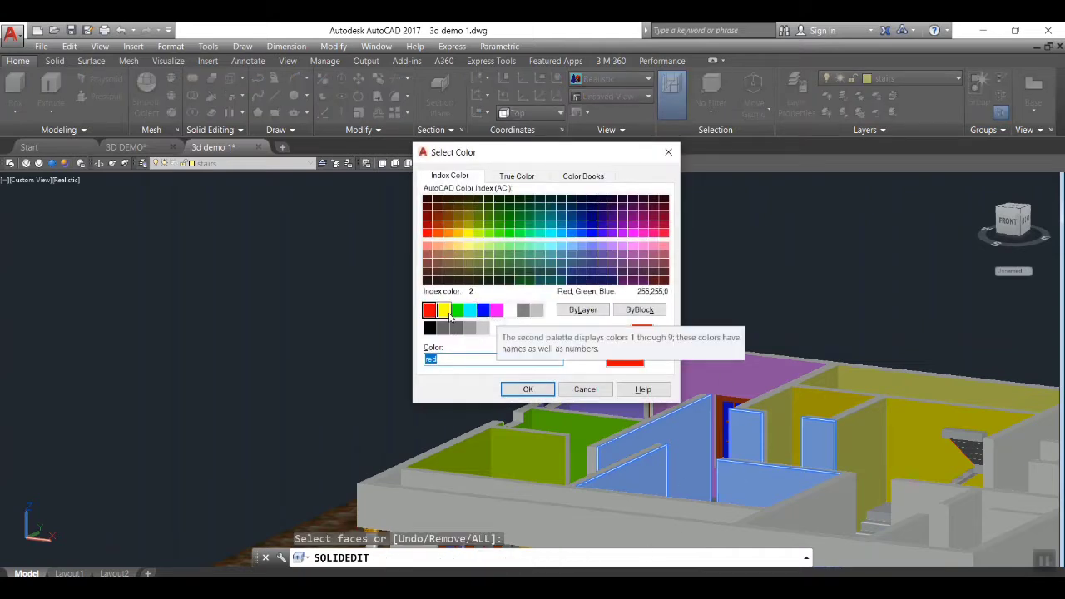
pyautogui.click(579, 177)
pyautogui.click(524, 177)
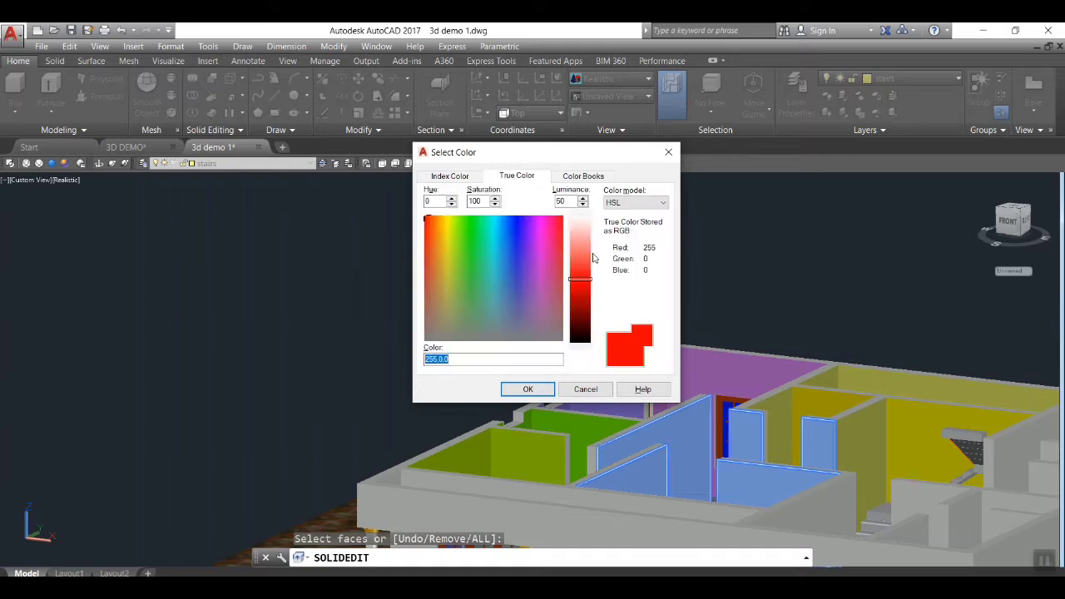
pyautogui.moveTo(581, 255); pyautogui.dragTo(585, 248)
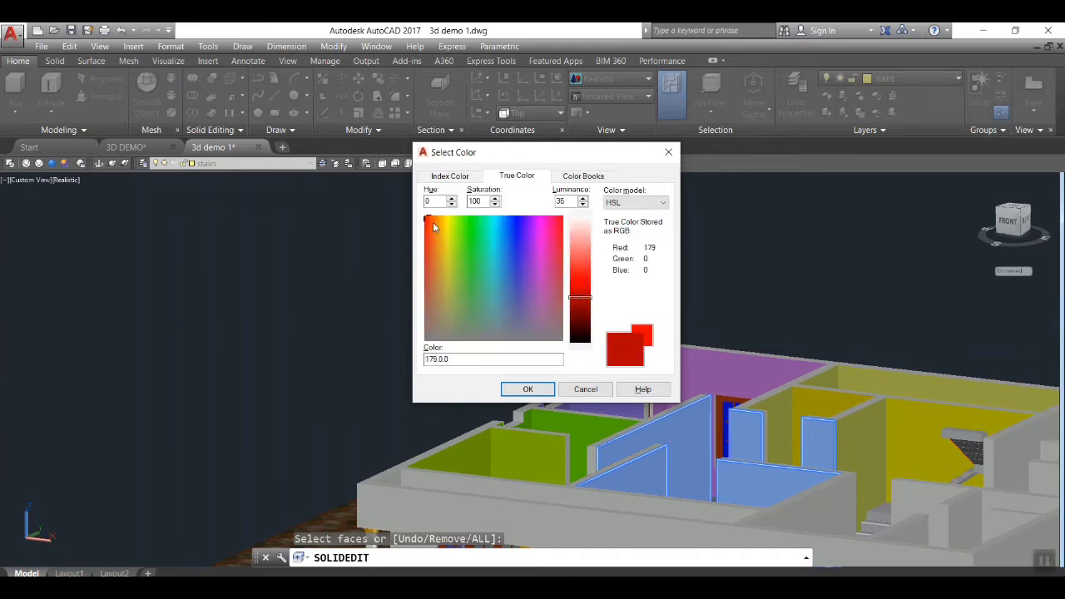
pyautogui.moveTo(434, 227)
pyautogui.mouseDown()
pyautogui.moveTo(444, 239)
pyautogui.moveTo(430, 251)
pyautogui.mouseUp()
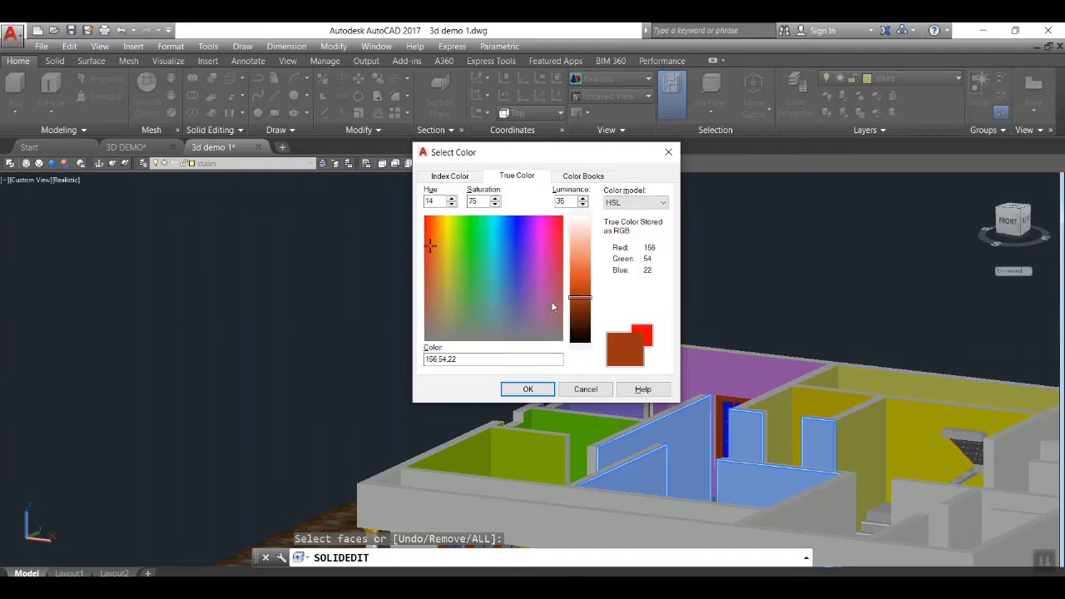
pyautogui.moveTo(580, 297)
pyautogui.mouseDown()
pyautogui.moveTo(579, 260)
pyautogui.moveTo(555, 229)
pyautogui.moveTo(543, 232)
pyautogui.mouseUp()
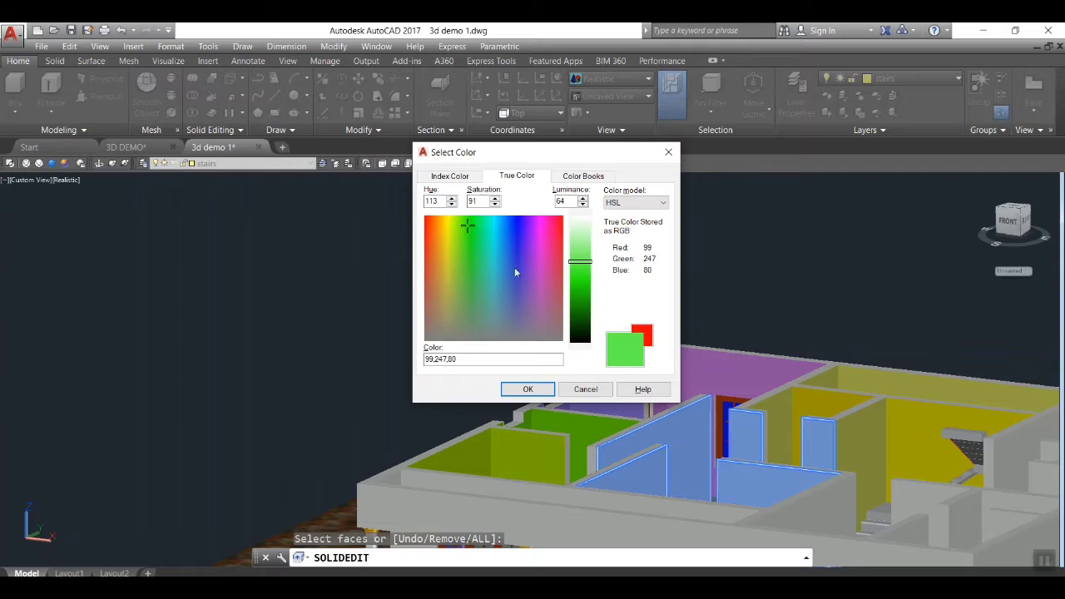
pyautogui.click(518, 314)
pyautogui.click(496, 317)
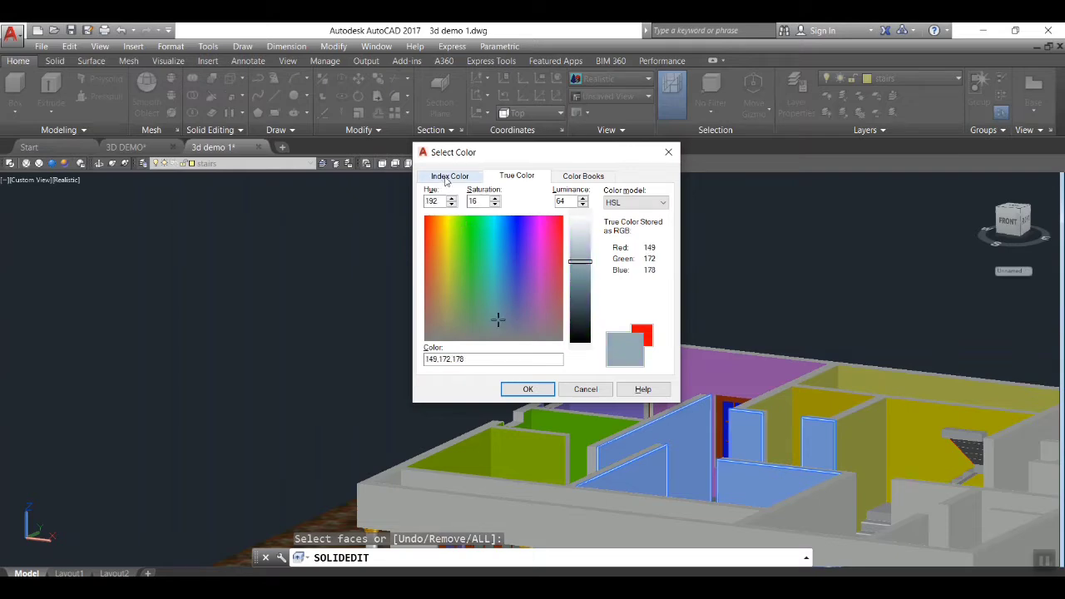
pyautogui.click(449, 176)
pyautogui.click(528, 389)
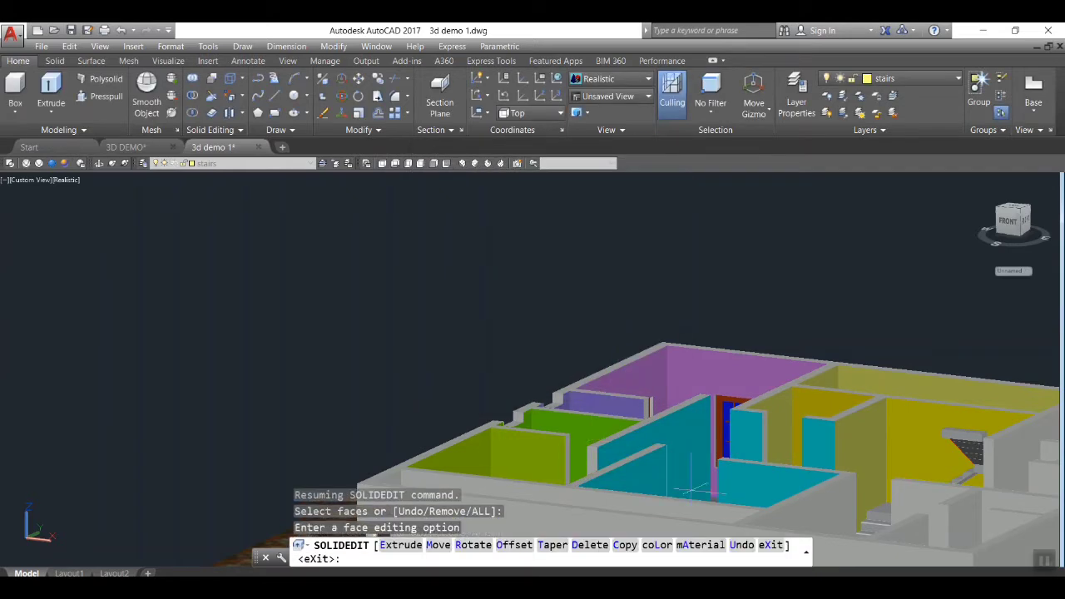
pyautogui.press('Escape')
# Step: Color the side wall face adjoining the cyan hall partition light cyan, index color 131, with Color Faces
pyautogui.click(99, 163)
pyautogui.moveTo(316, 358); pyautogui.dragTo(456, 493)
pyautogui.scroll(-4, 749, 303)
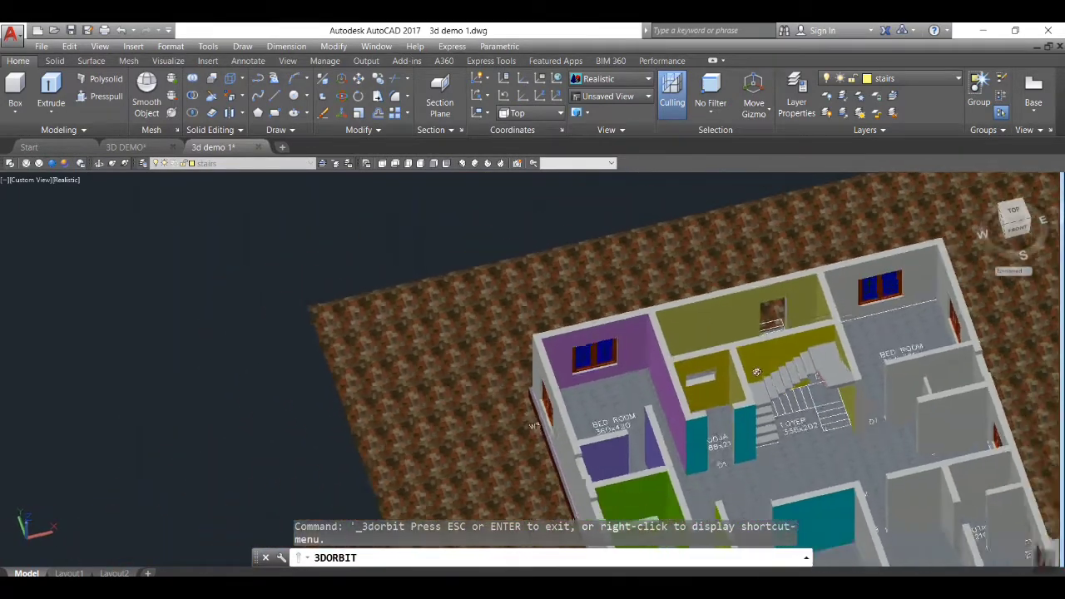
pyautogui.scroll(5, 903, 492)
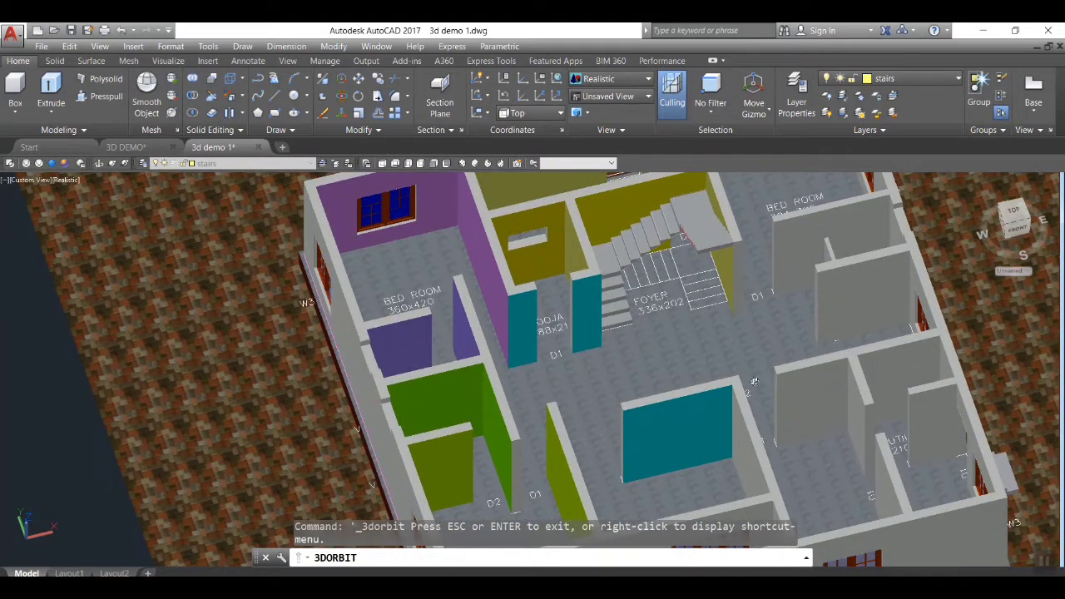
pyautogui.press('Escape')
pyautogui.click(230, 96)
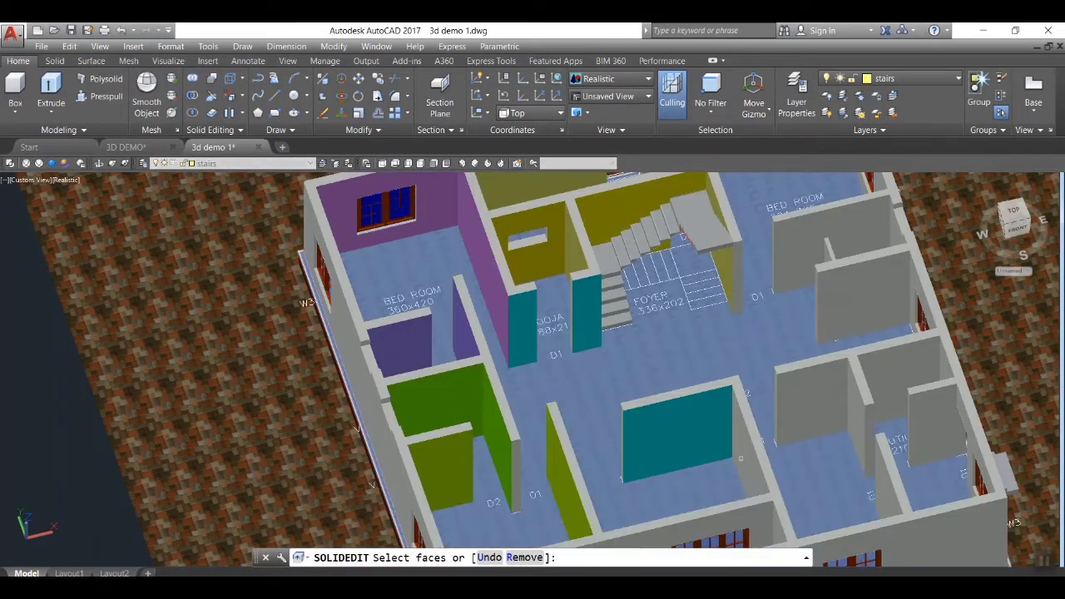
pyautogui.click(753, 469)
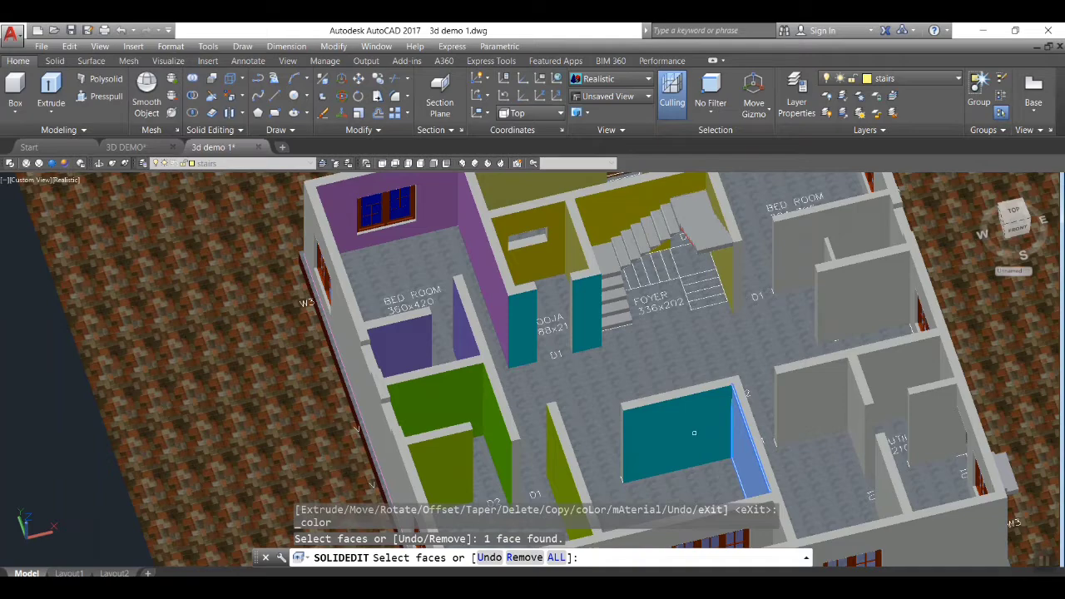
pyautogui.press('Return')
pyautogui.click(550, 245)
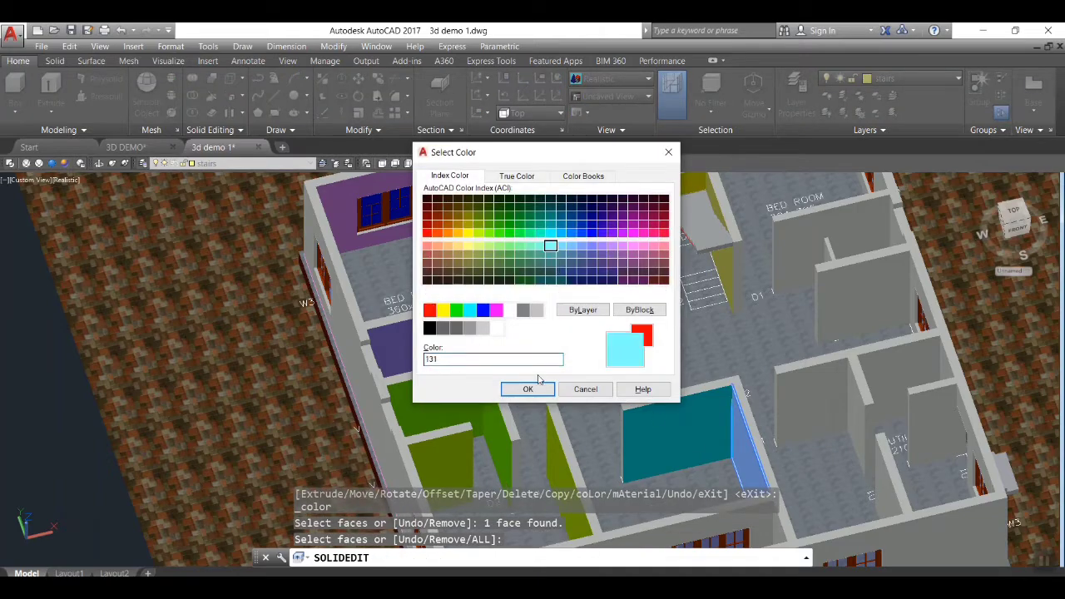
pyautogui.click(537, 389)
pyautogui.scroll(4, 749, 479)
pyautogui.press('Escape')
# Step: With Color Faces, select the corner room's window-and-door wall face, its adjoining partition face and the outer side wall face
pyautogui.scroll(-6, 737, 412)
pyautogui.scroll(4, 840, 491)
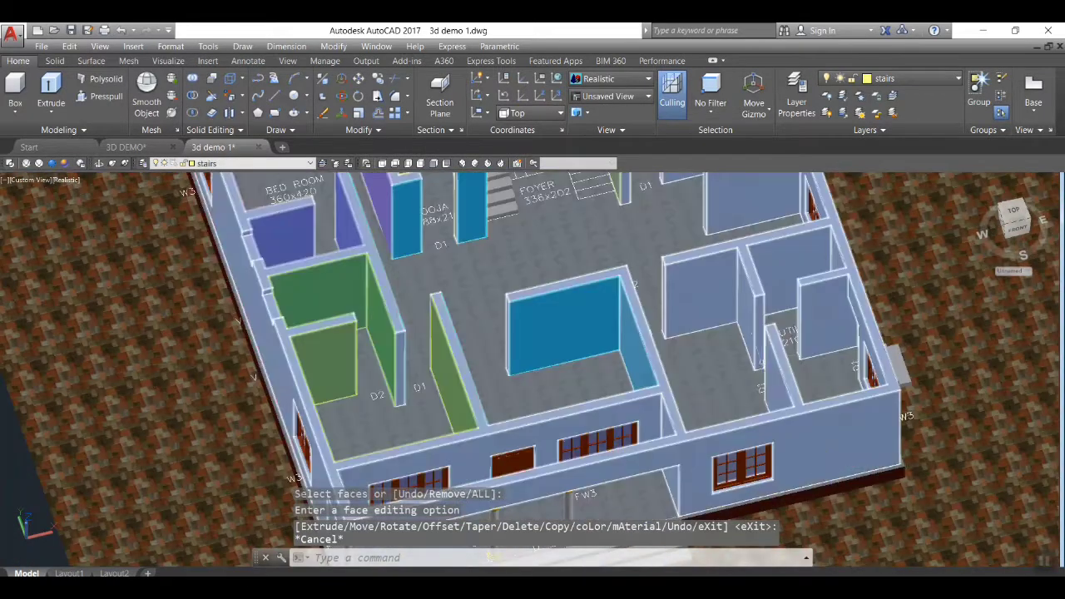
pyautogui.scroll(3, 841, 366)
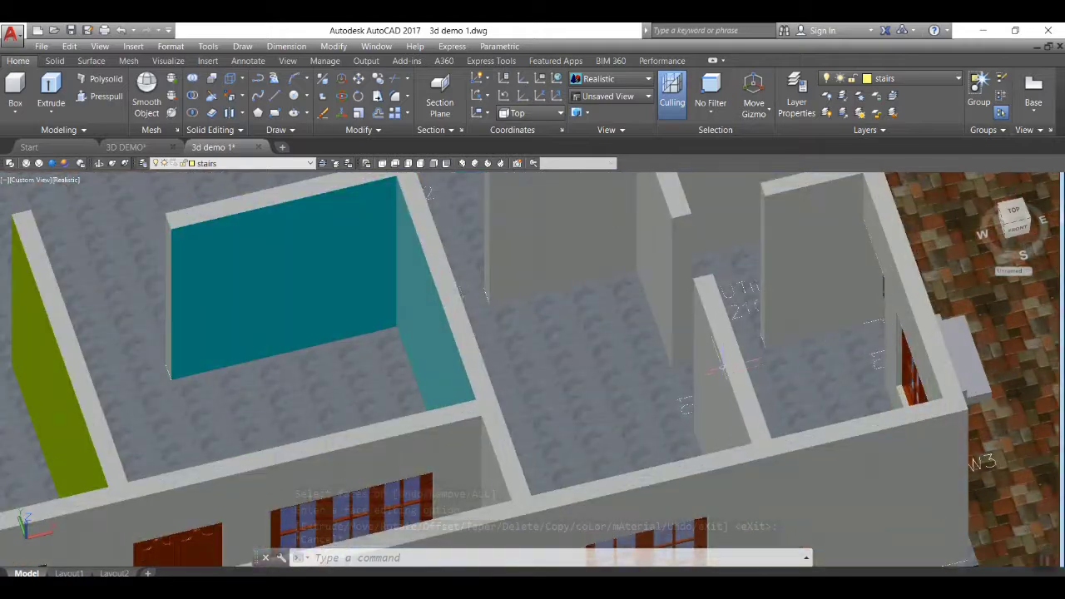
pyautogui.keyDown('shift'); pyautogui.moveTo(772, 416); pyautogui.dragTo(699, 380, button='middle'); pyautogui.keyUp('shift')
pyautogui.scroll(-4, 699, 380)
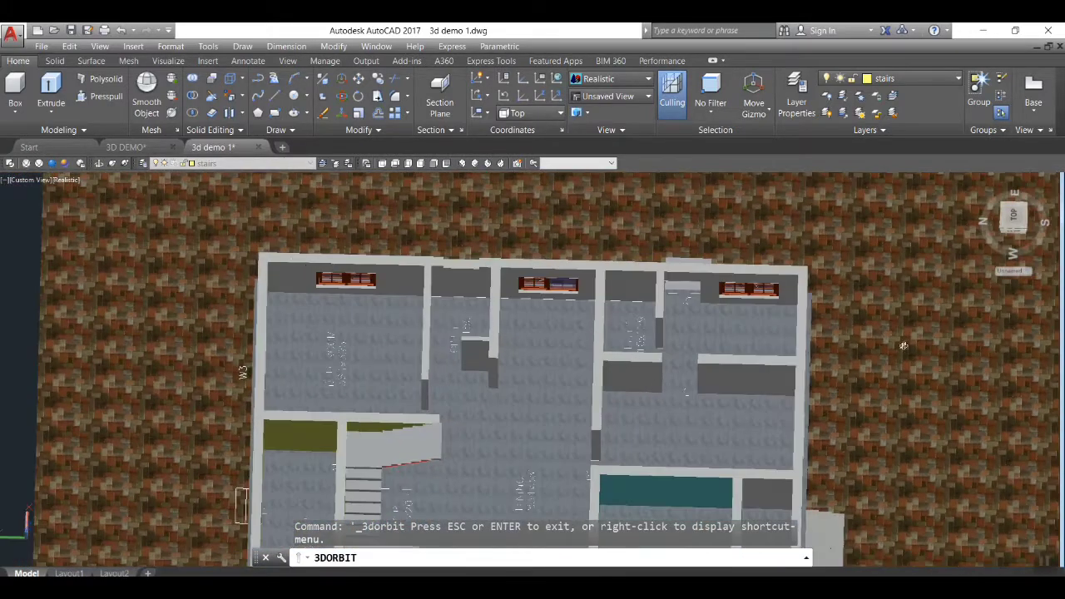
pyautogui.press('Escape')
pyautogui.click(100, 164)
pyautogui.moveTo(682, 491); pyautogui.dragTo(459, 390)
pyautogui.press('Escape')
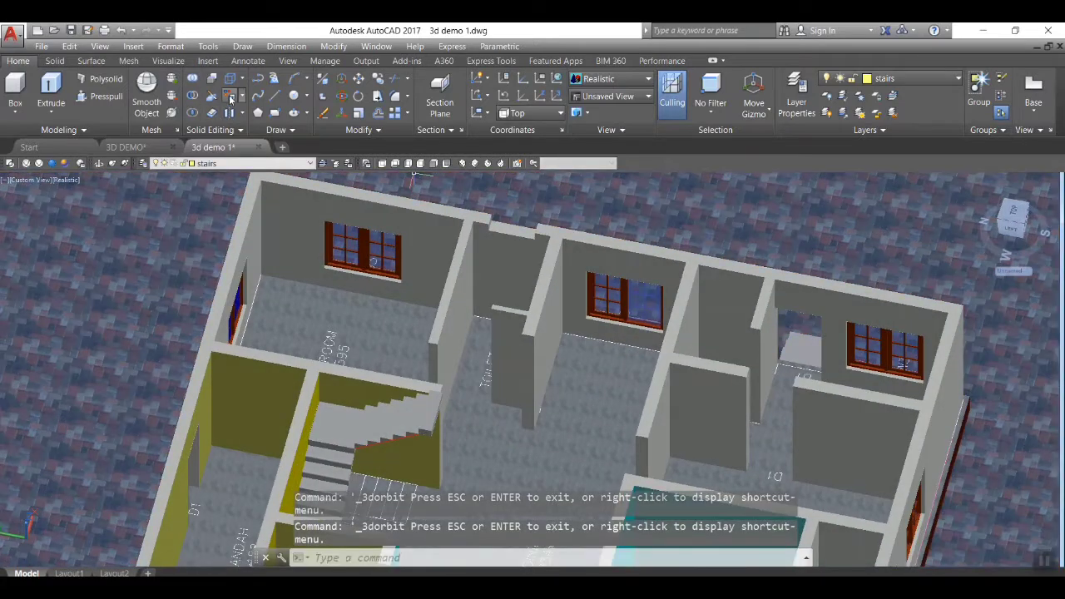
pyautogui.click(232, 98)
pyautogui.click(838, 314)
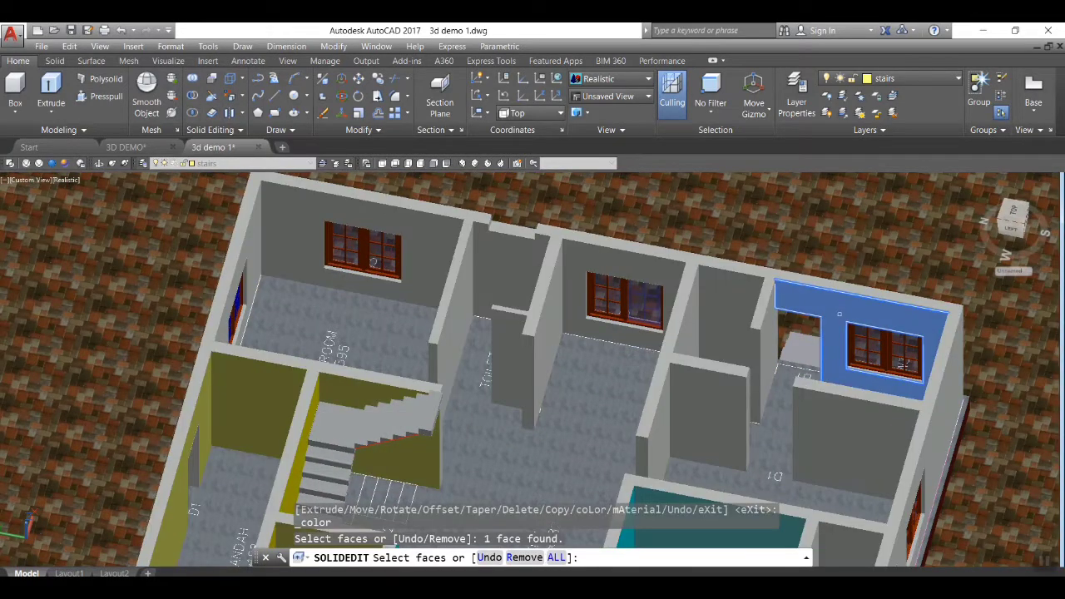
pyautogui.click(767, 346)
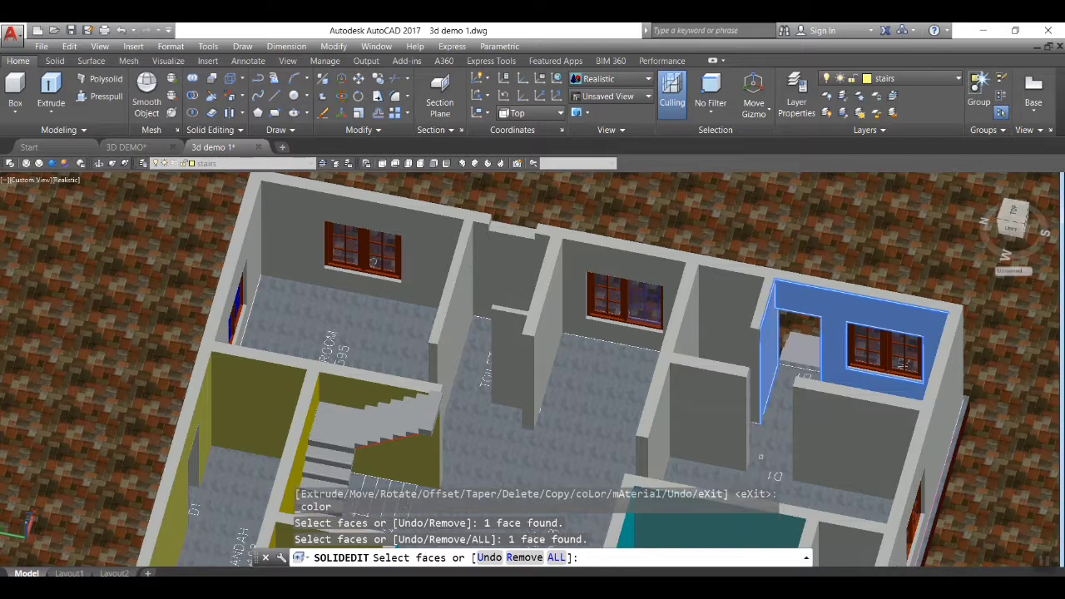
pyautogui.keyDown('shift'); pyautogui.moveTo(764, 457); pyautogui.dragTo(1039, 389, button='middle'); pyautogui.keyUp('shift')
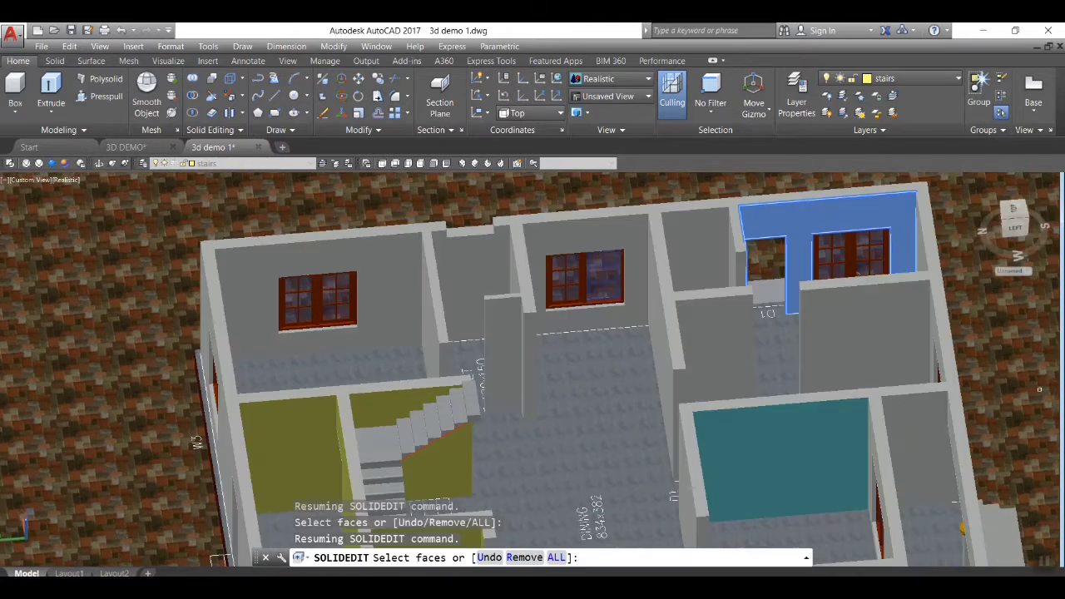
pyautogui.click(921, 263)
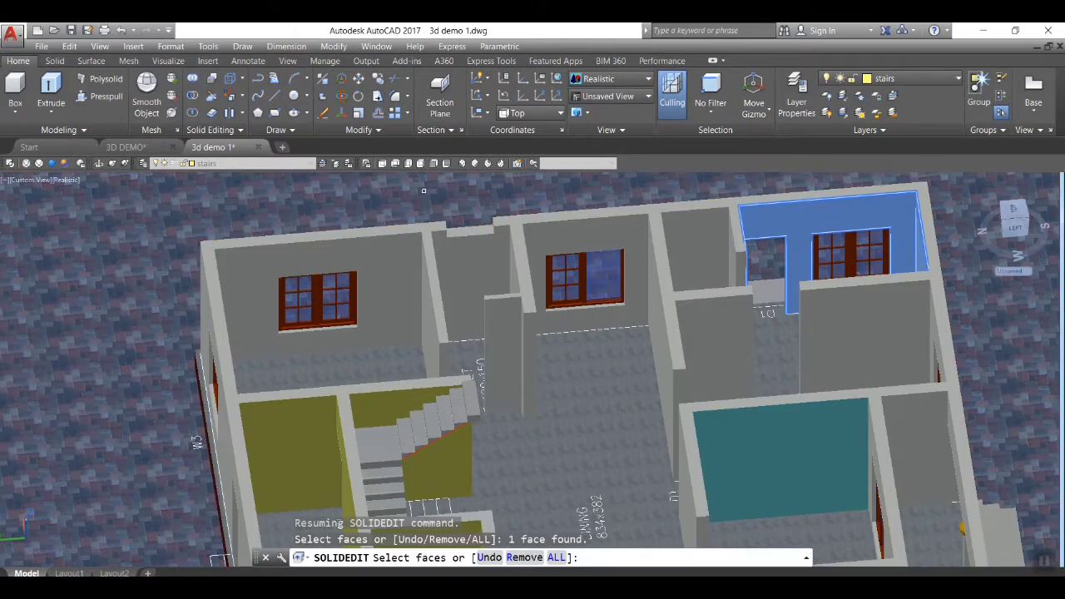
# Step: Color the selected corner room wall faces orange with the true color 250,140,71
pyautogui.press('Return')
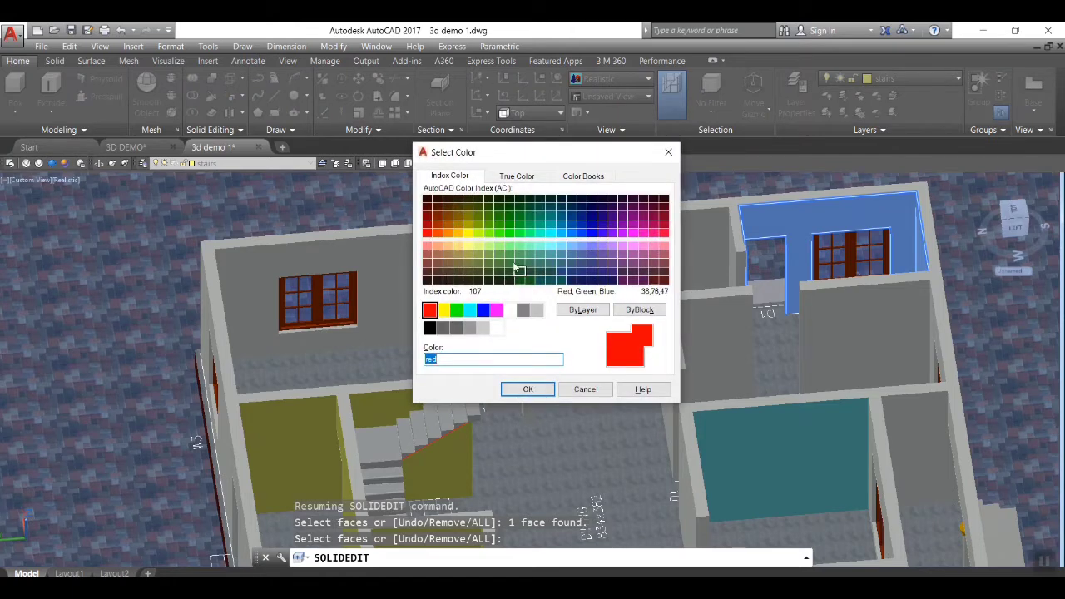
pyautogui.click(516, 176)
pyautogui.click(440, 255)
pyautogui.click(430, 226)
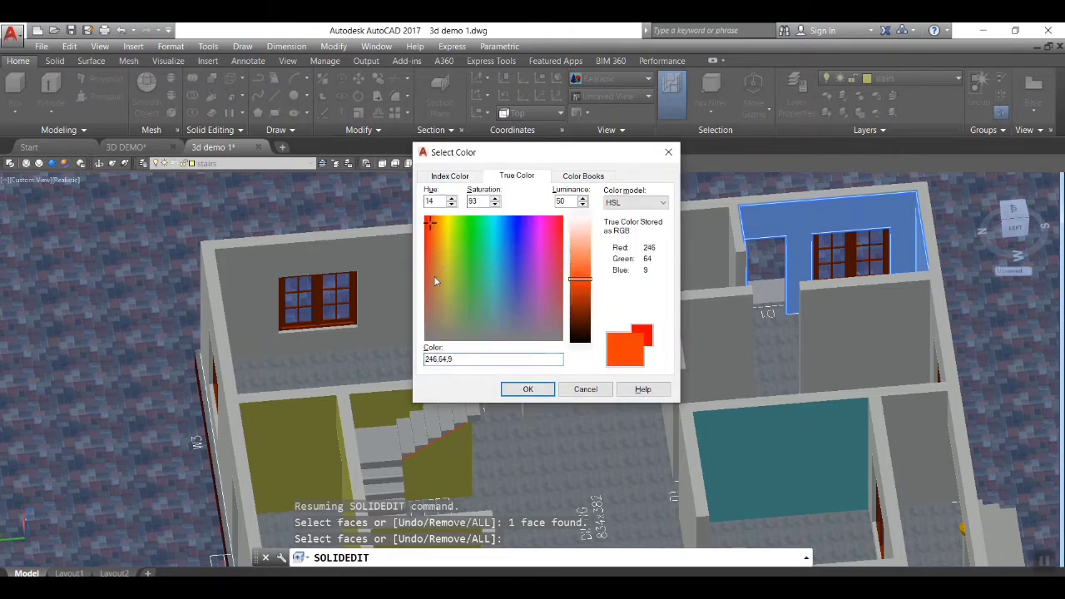
pyautogui.moveTo(434, 281)
pyautogui.mouseDown()
pyautogui.moveTo(430, 293)
pyautogui.moveTo(428, 219)
pyautogui.mouseUp()
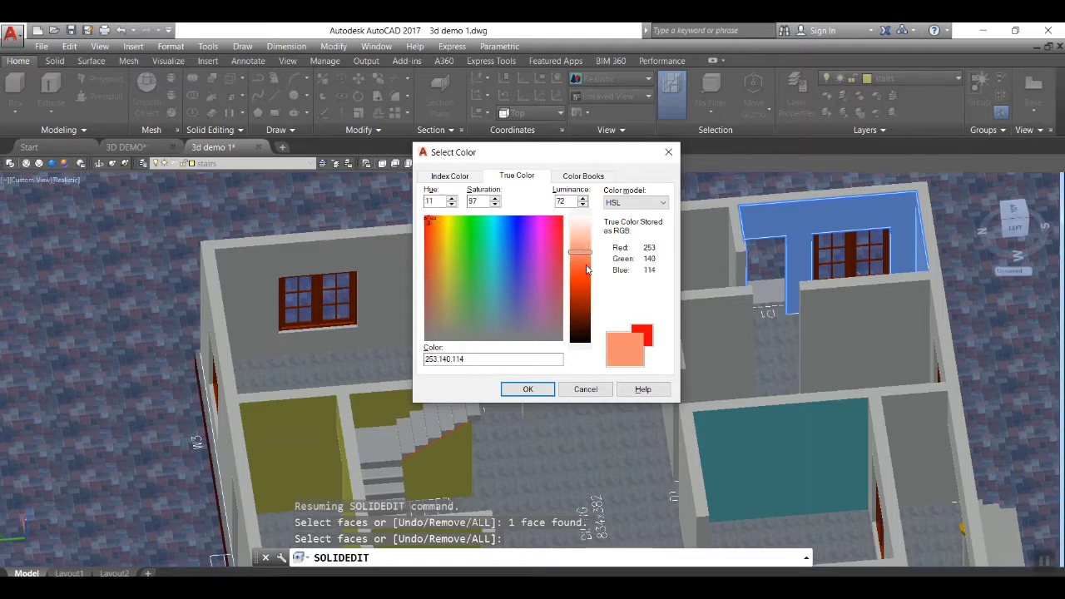
pyautogui.click(439, 237)
pyautogui.click(433, 223)
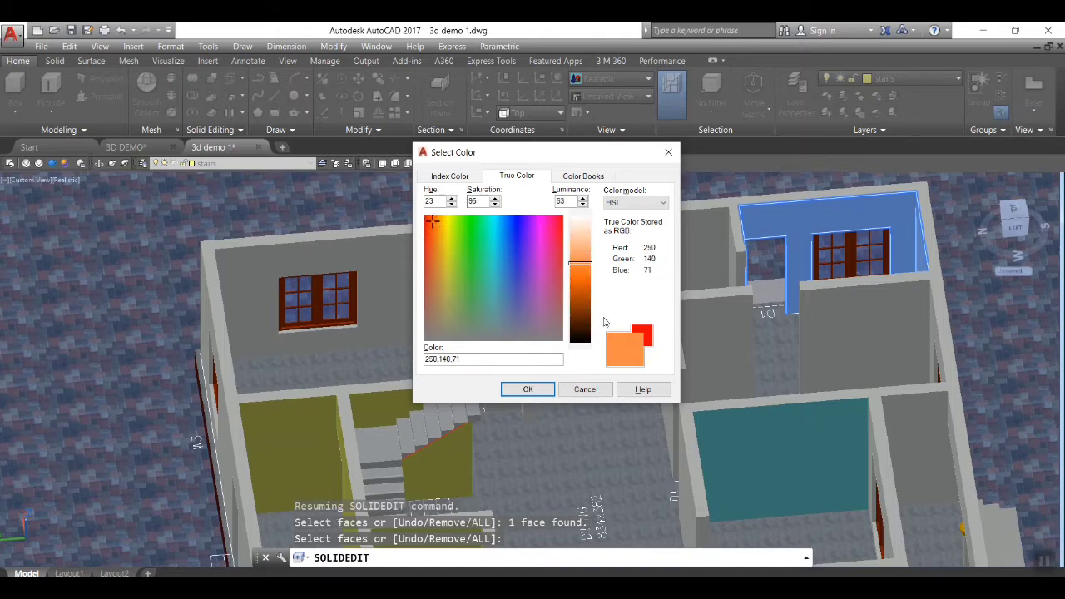
pyautogui.click(528, 389)
pyautogui.press('Escape')
pyautogui.scroll(3, 316, 417)
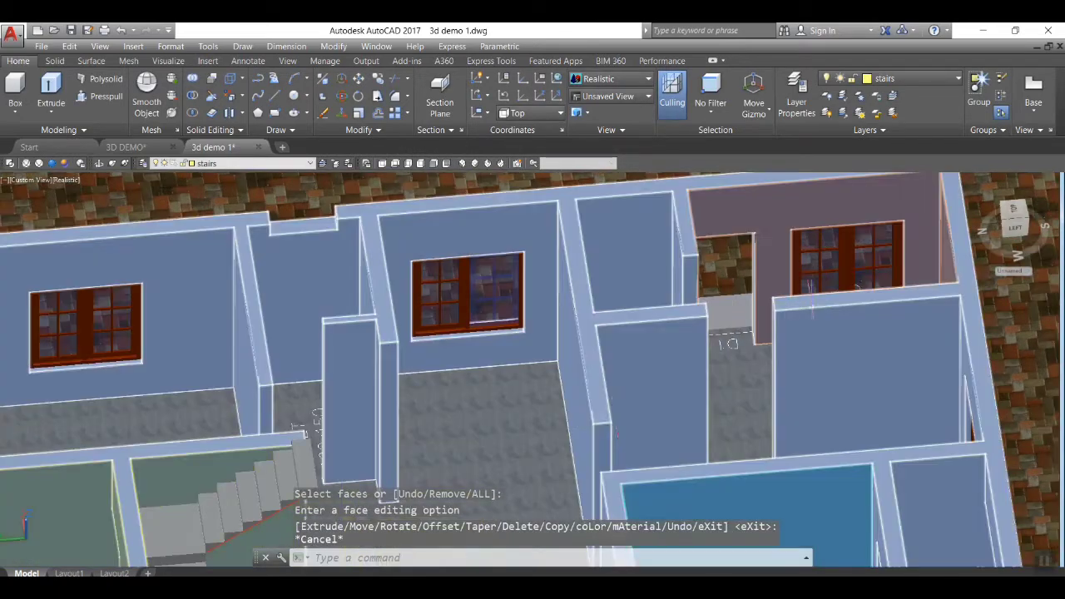
pyautogui.scroll(-5, 317, 420)
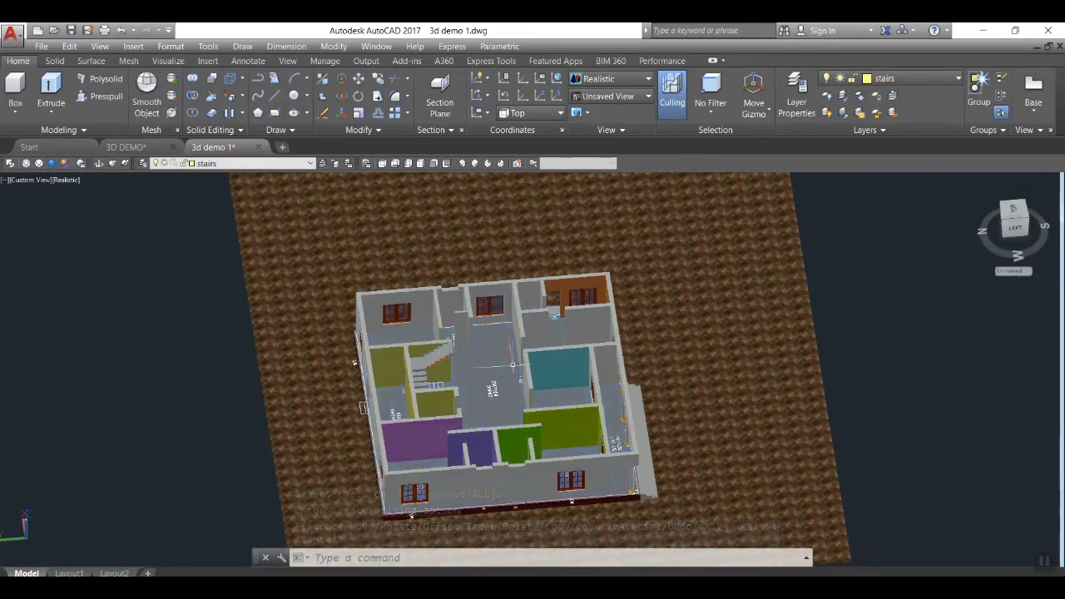
pyautogui.scroll(2, 493, 323)
pyautogui.press('Escape')
pyautogui.scroll(4, 499, 283)
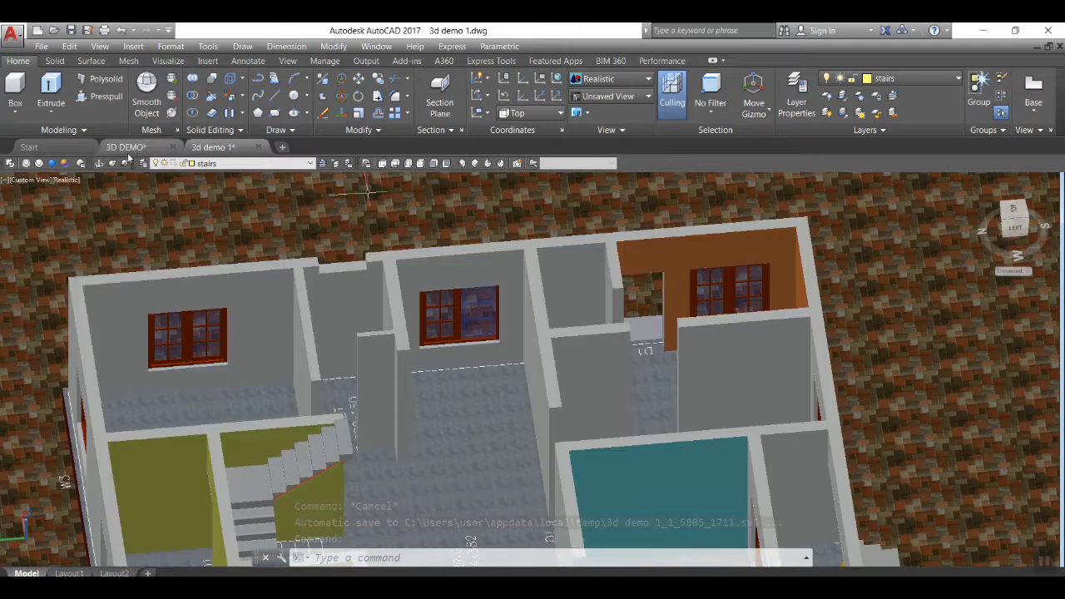
pyautogui.keyDown('shift'); pyautogui.moveTo(740, 421); pyautogui.dragTo(526, 349, button='middle'); pyautogui.keyUp('shift')
pyautogui.scroll(-1, 526, 349)
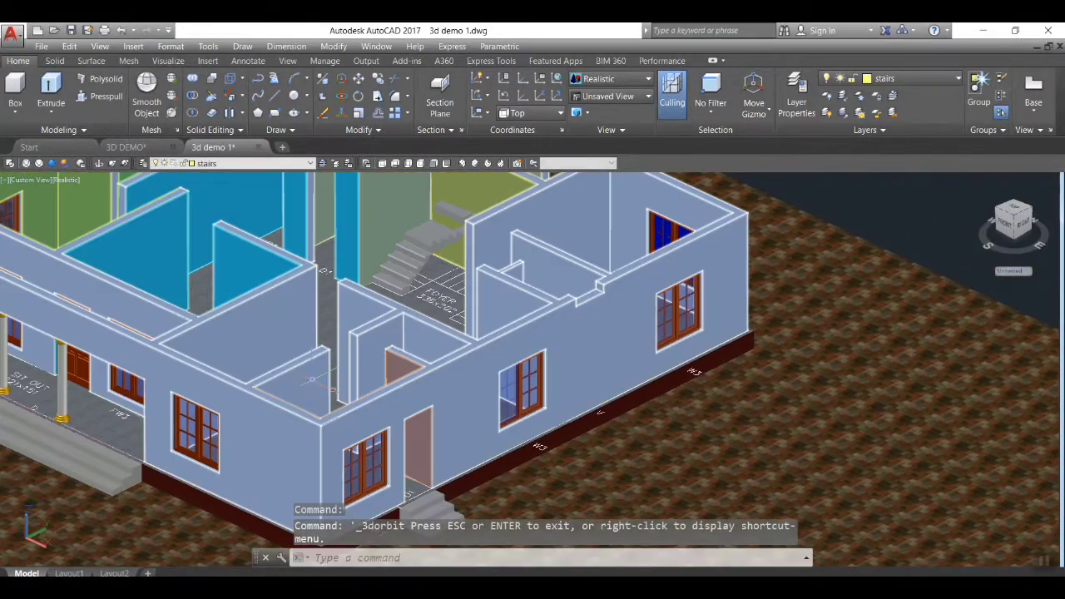
pyautogui.press('Return')
pyautogui.click(296, 389)
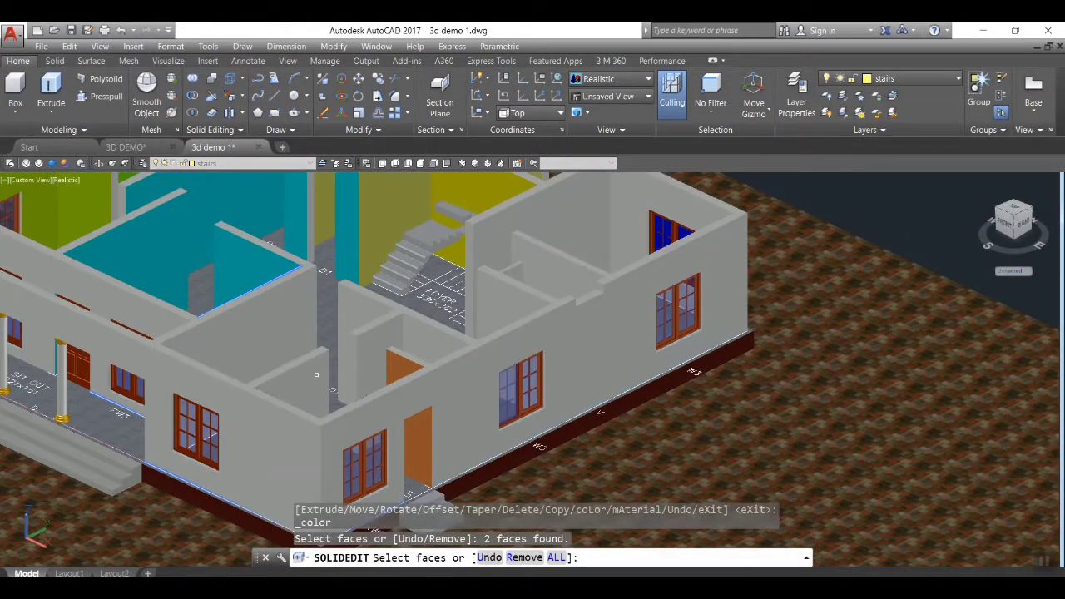
pyautogui.press('Escape')
# Step: With Color Faces, select the interior wall and partition faces of the rooms adjoining the orange corner room
pyautogui.click(234, 100)
pyautogui.click(298, 384)
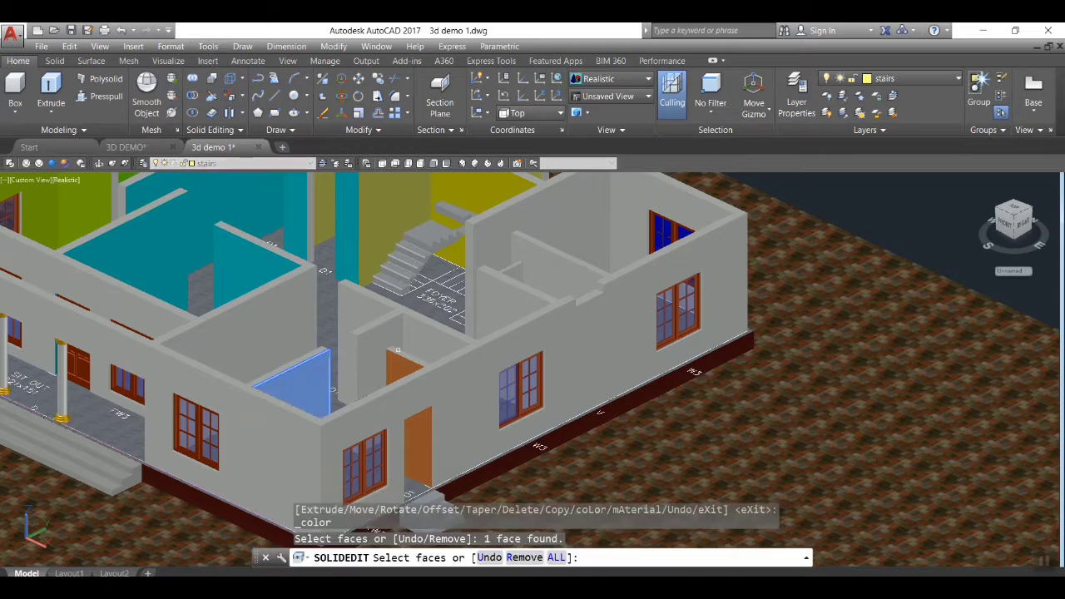
pyautogui.click(370, 352)
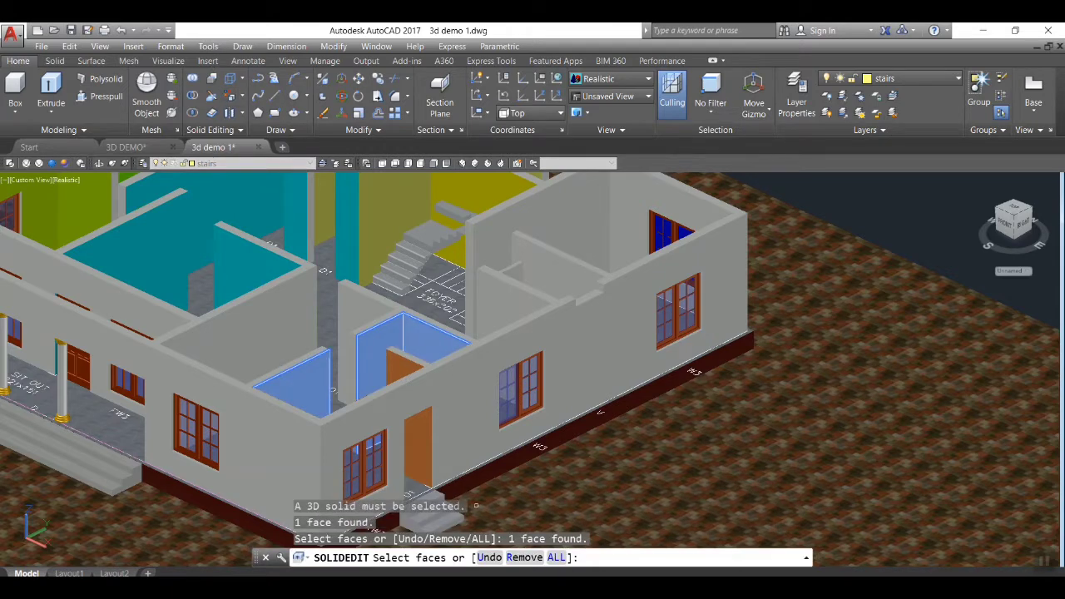
pyautogui.click(246, 339)
pyautogui.click(361, 321)
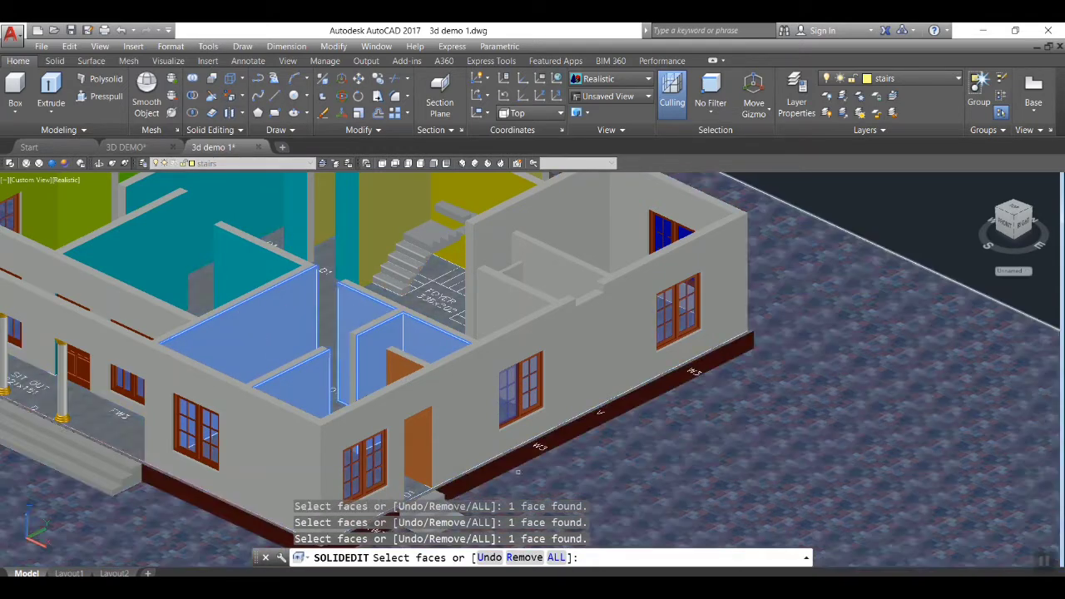
pyautogui.keyDown('shift'); pyautogui.moveTo(707, 482); pyautogui.dragTo(500, 192, button='middle'); pyautogui.keyUp('shift')
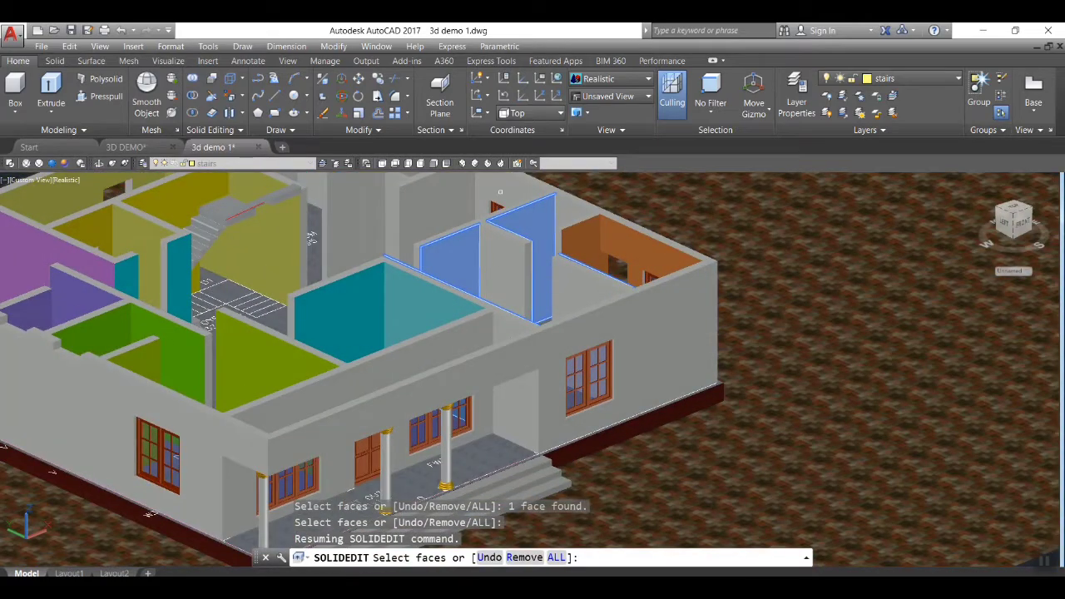
pyautogui.click(502, 259)
pyautogui.click(597, 292)
pyautogui.scroll(-3, 528, 210)
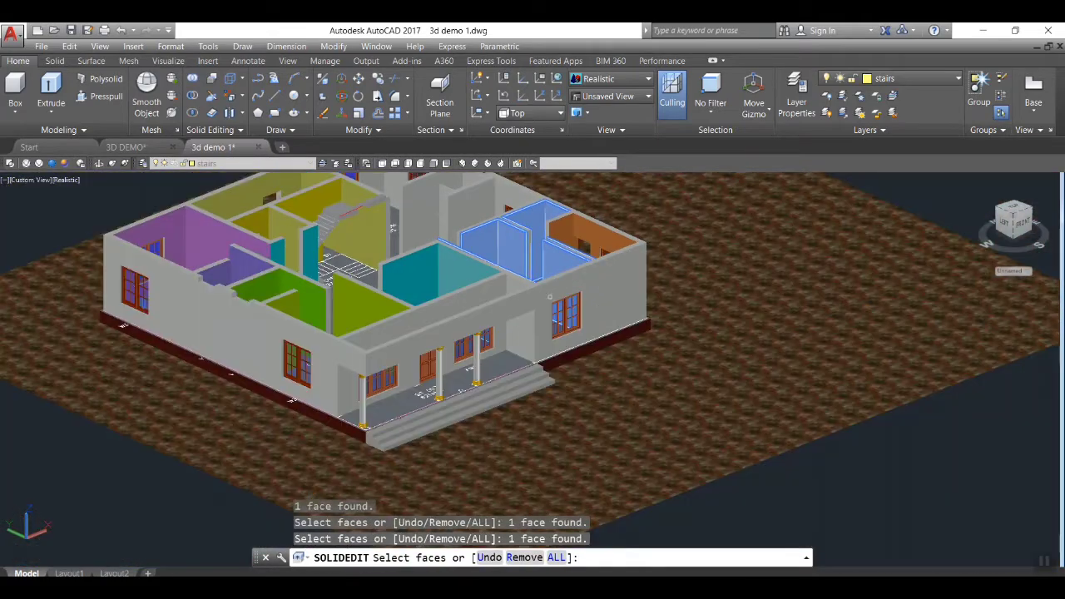
# Step: Color the selected wall and partition faces amber using an index color
pyautogui.press('Return')
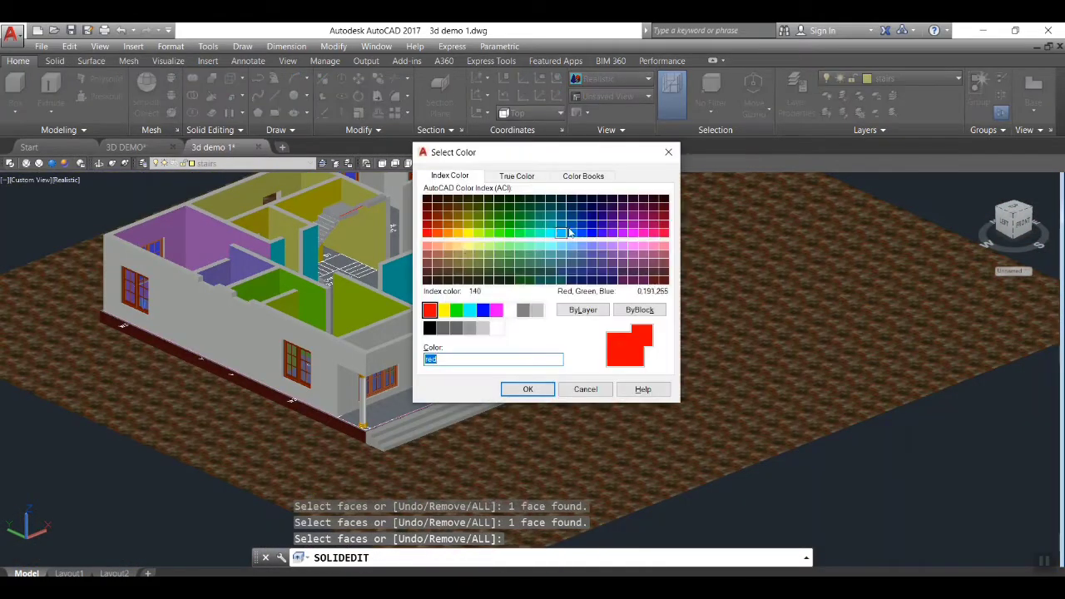
pyautogui.click(447, 236)
pyautogui.click(528, 388)
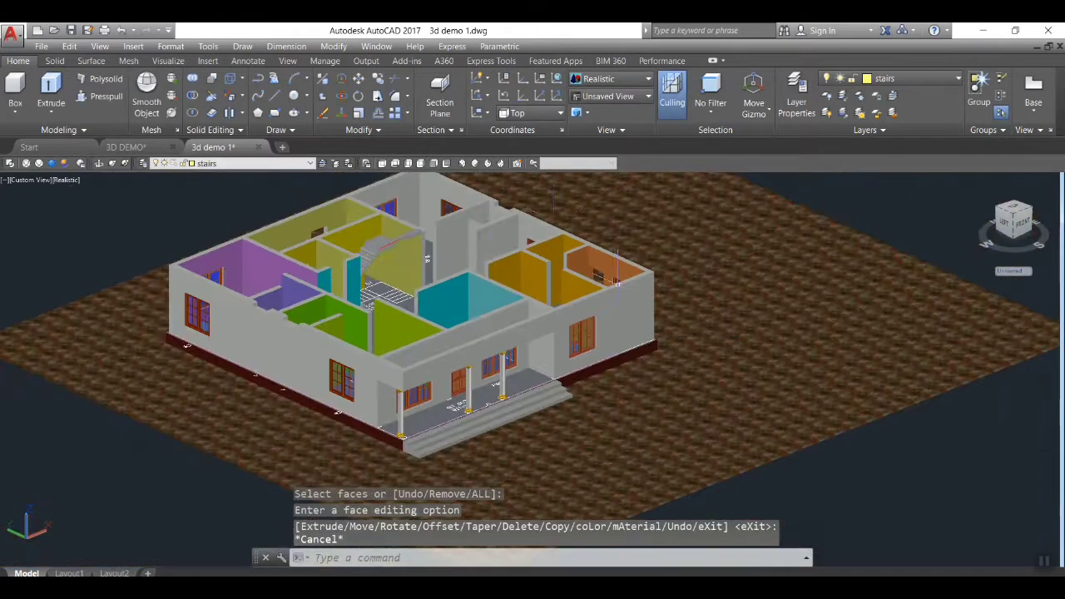
# Step: With Color Faces, select the dining area's window wall, toilet partition faces and the two long wall faces on the opposite side
pyautogui.scroll(3, 615, 283)
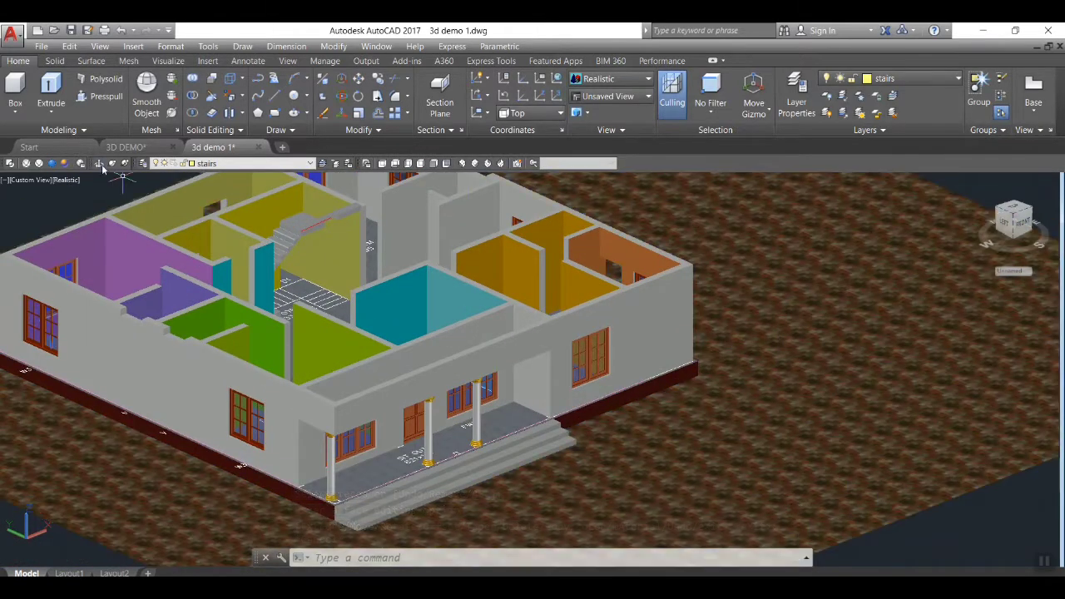
pyautogui.keyDown('shift'); pyautogui.moveTo(736, 337); pyautogui.dragTo(483, 234, button='middle'); pyautogui.keyUp('shift')
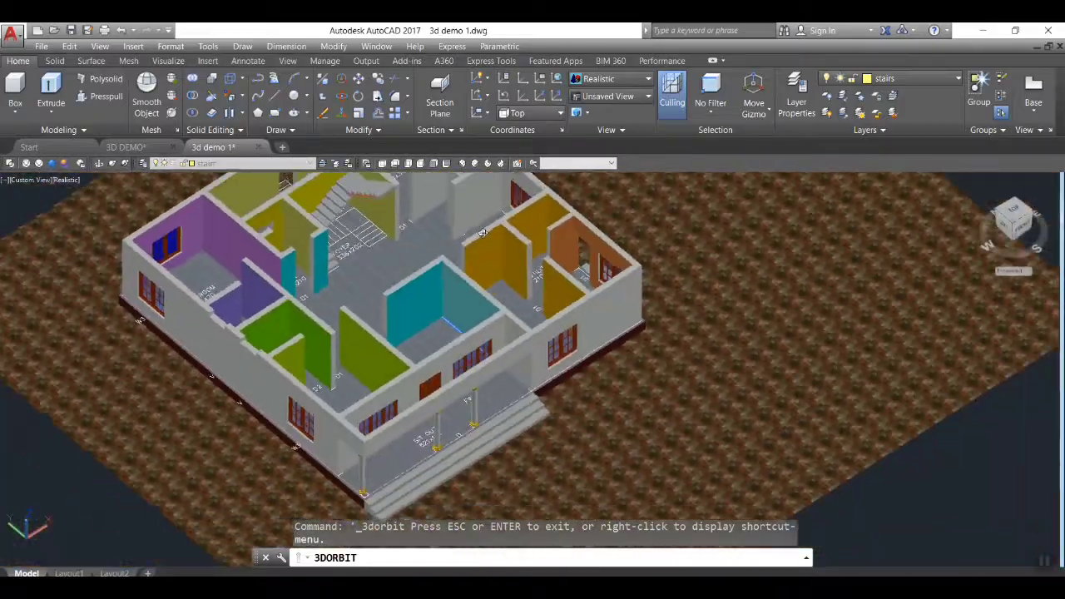
pyautogui.scroll(5, 491, 231)
pyautogui.scroll(-7, 504, 233)
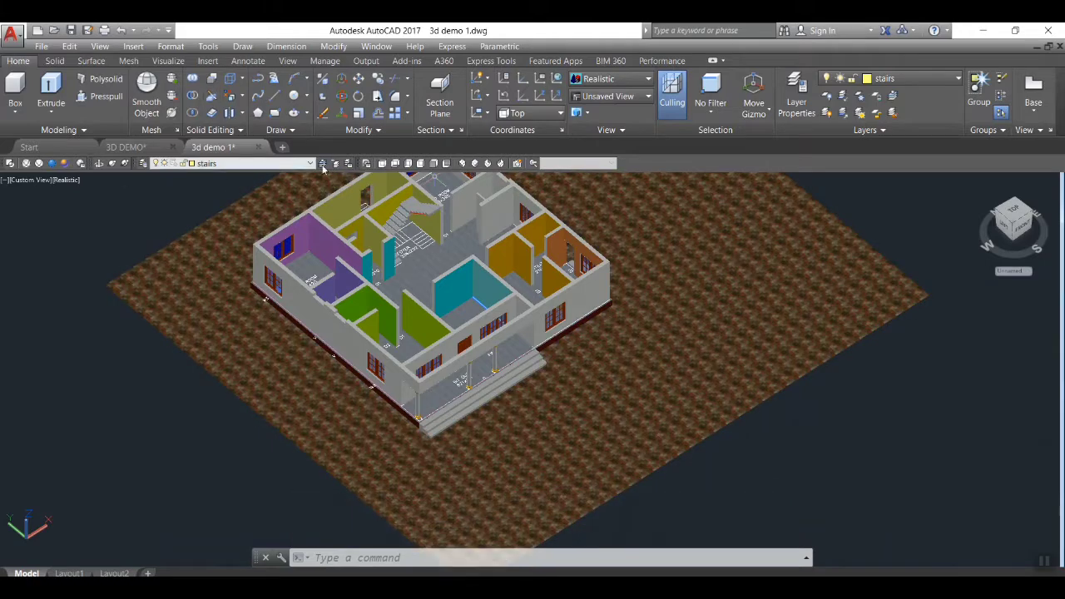
pyautogui.click(100, 164)
pyautogui.moveTo(226, 323); pyautogui.dragTo(237, 264)
pyautogui.scroll(8, 422, 206)
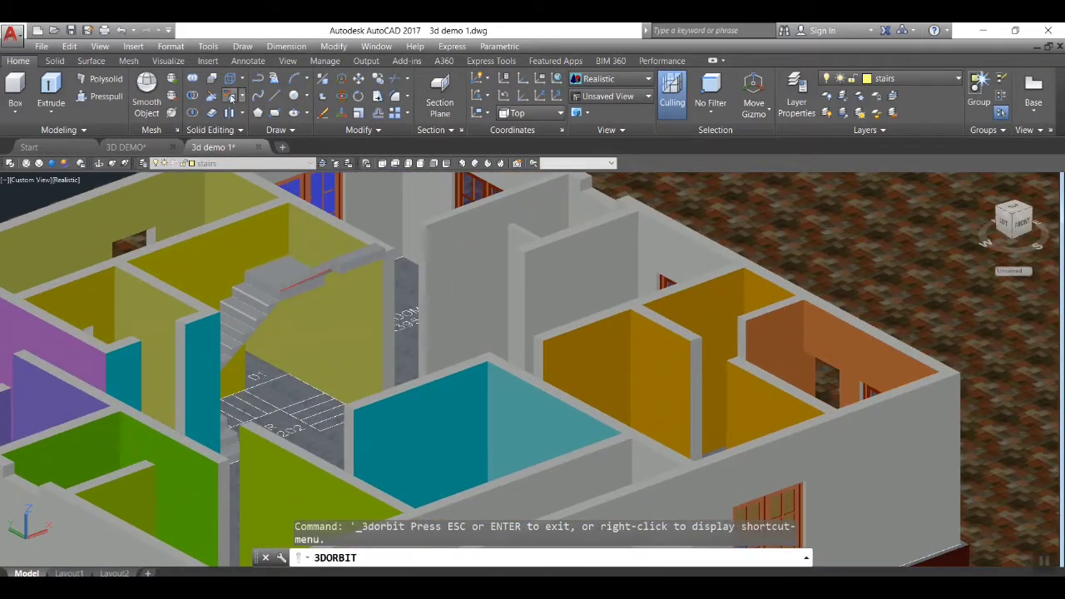
pyautogui.click(232, 97)
pyautogui.click(619, 235)
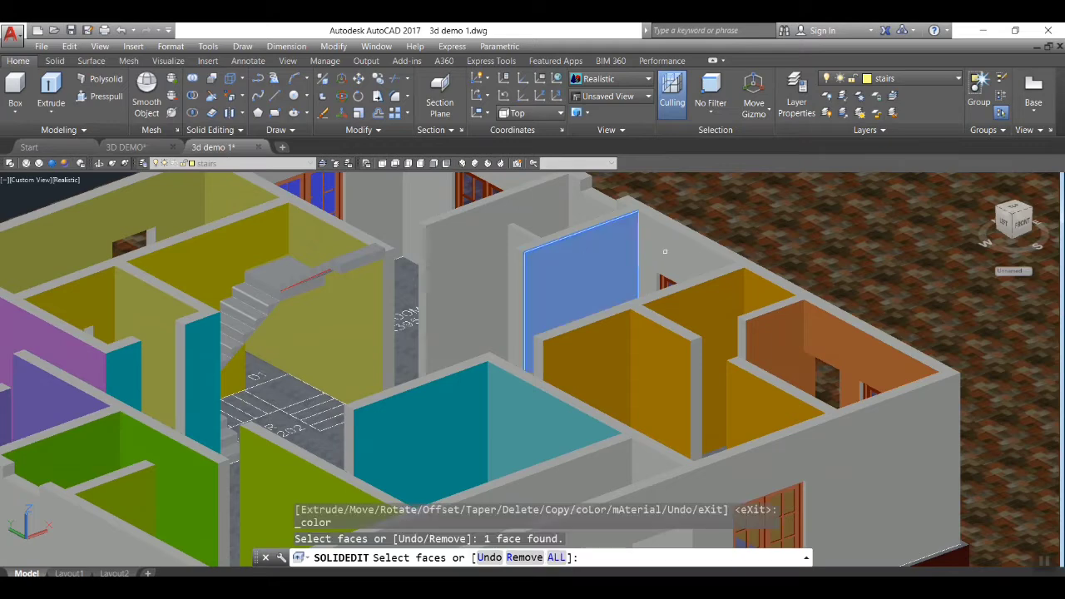
pyautogui.click(619, 233)
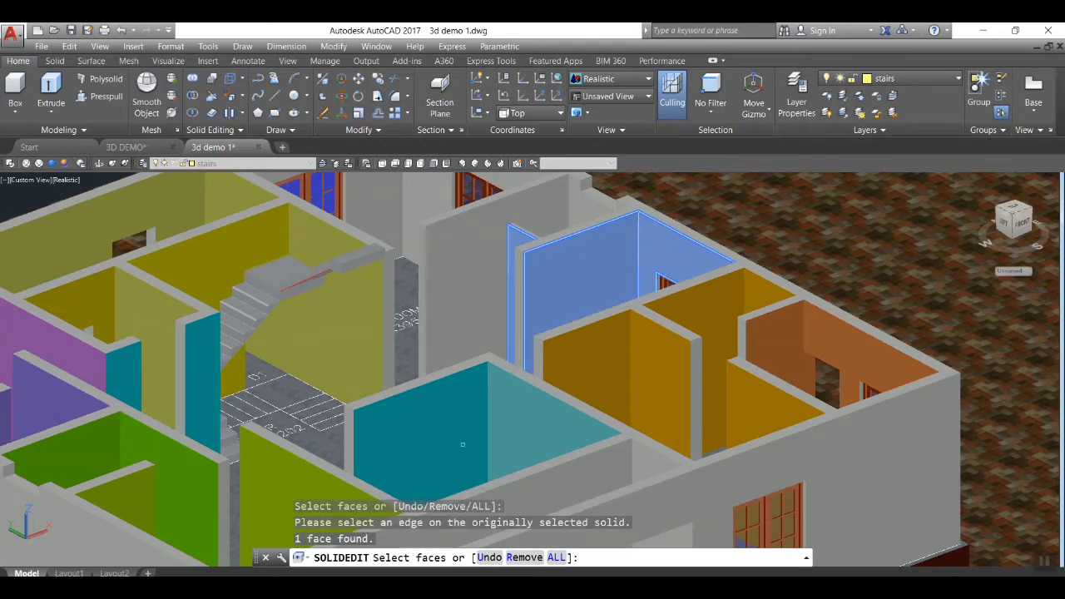
pyautogui.keyDown('shift'); pyautogui.moveTo(640, 321); pyautogui.dragTo(705, 298, button='middle'); pyautogui.keyUp('shift')
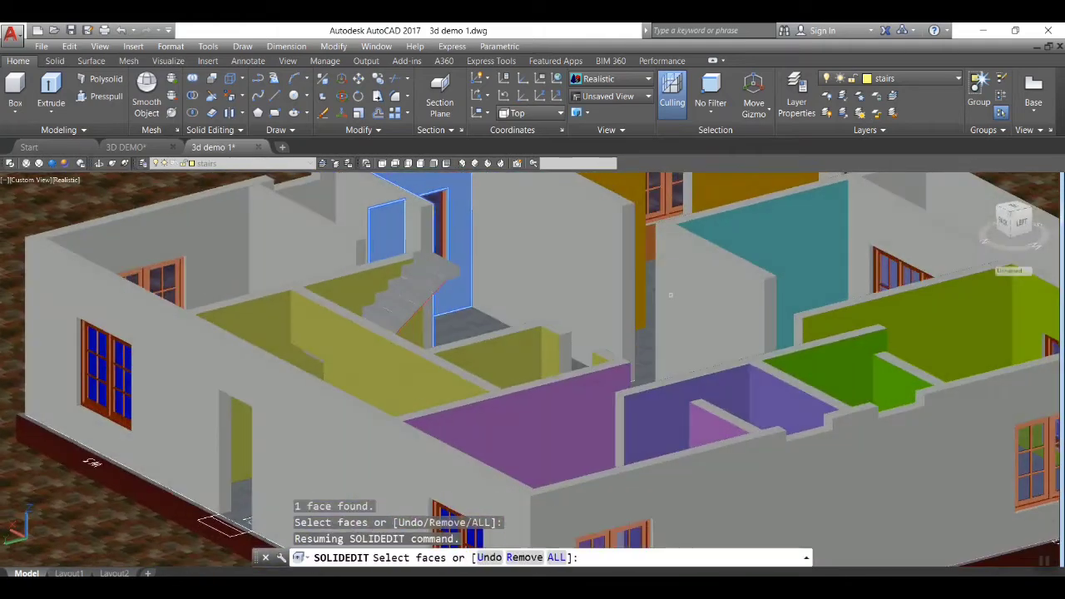
pyautogui.click(706, 298)
pyautogui.click(585, 269)
# Step: Color the selected dining area wall faces cyan using an index color
pyautogui.press('Return')
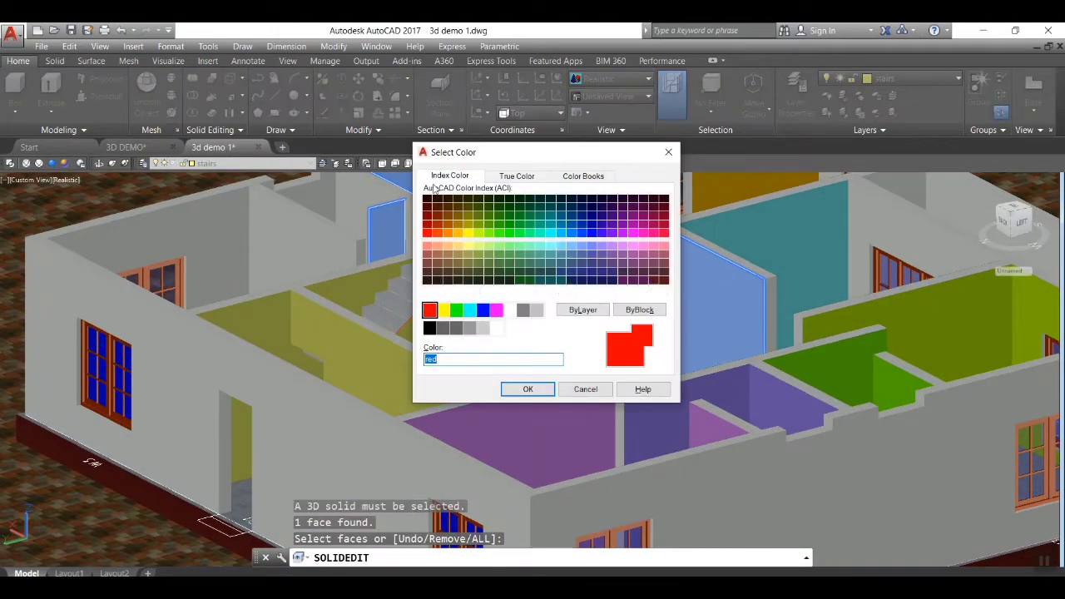
pyautogui.click(552, 235)
pyautogui.click(528, 388)
pyautogui.press('Escape')
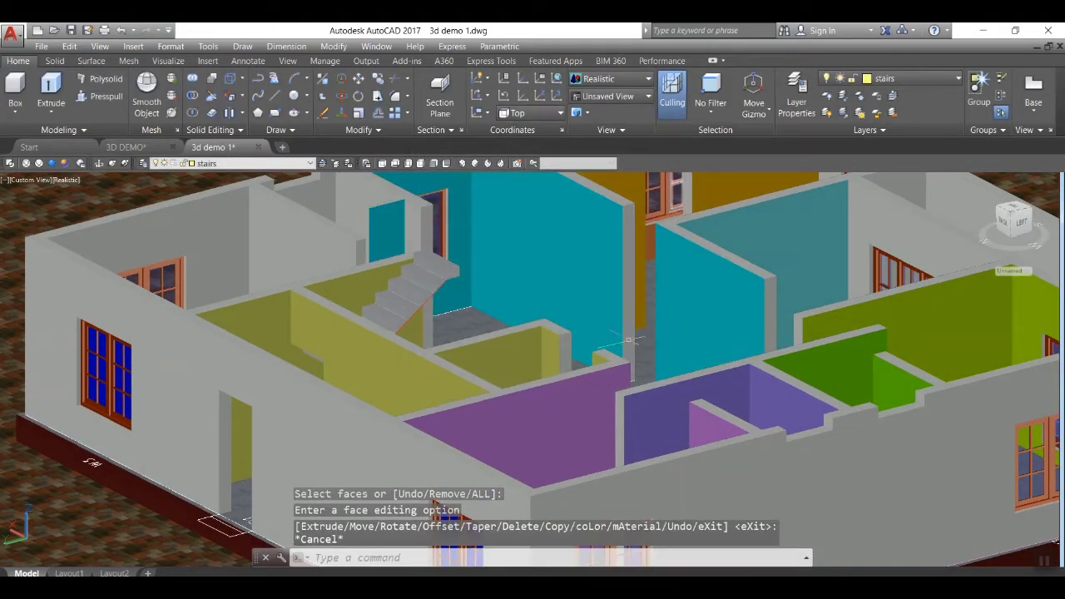
pyautogui.scroll(-2, 679, 332)
pyautogui.moveTo(679, 331); pyautogui.dragTo(611, 358, button='middle')
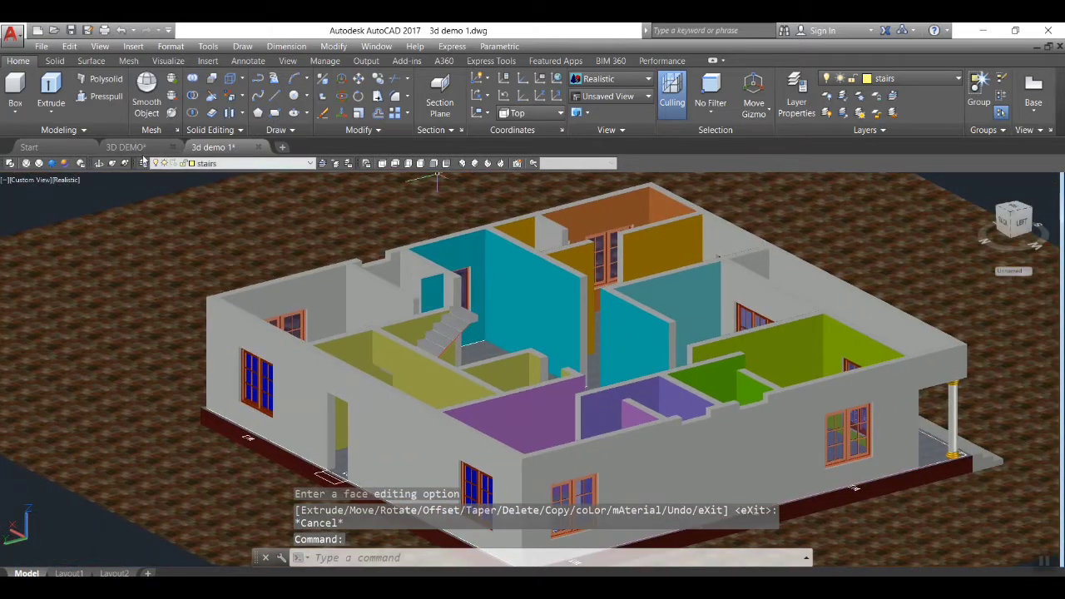
pyautogui.click(97, 164)
pyautogui.moveTo(487, 341); pyautogui.dragTo(700, 218)
pyautogui.scroll(1, 589, 280)
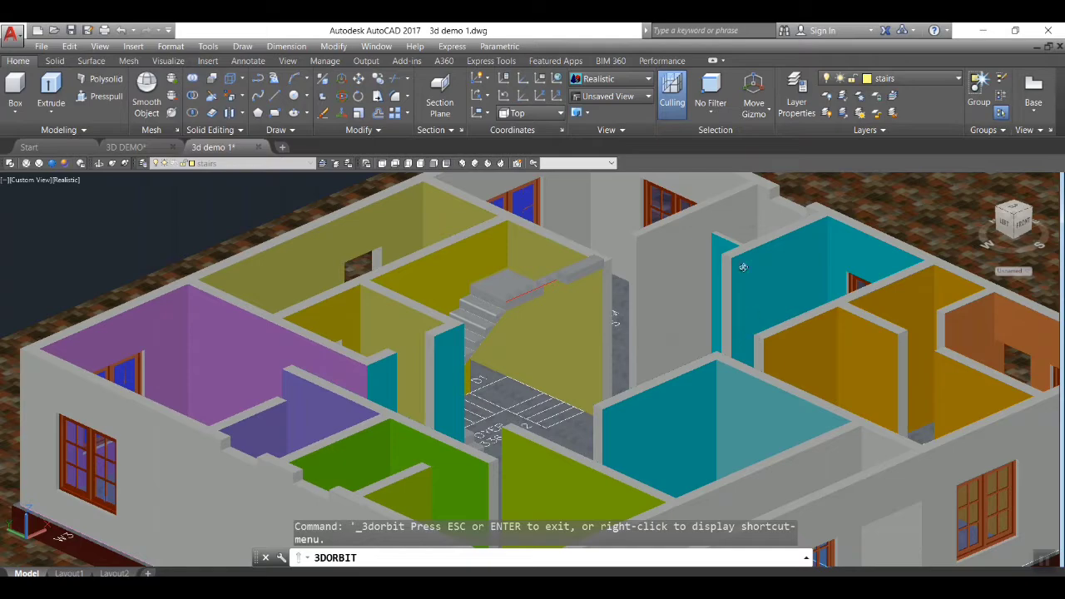
# Step: With Color Faces, select the uncolored corner bedroom's two outer wall faces and the hall-side face of its toilet partition
pyautogui.scroll(-2, 728, 259)
pyautogui.moveTo(835, 218); pyautogui.dragTo(576, 181)
pyautogui.click(229, 95)
pyautogui.click(711, 223)
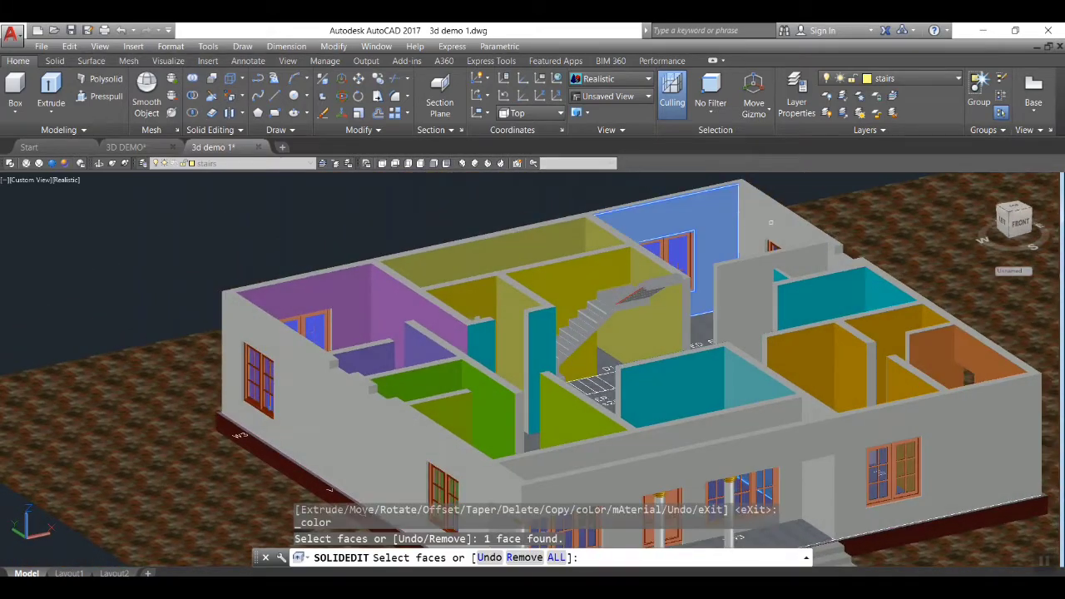
pyautogui.click(768, 221)
pyautogui.scroll(-2, 923, 213)
pyautogui.keyDown('shift'); pyautogui.moveTo(924, 213); pyautogui.dragTo(741, 283, button='middle'); pyautogui.keyUp('shift')
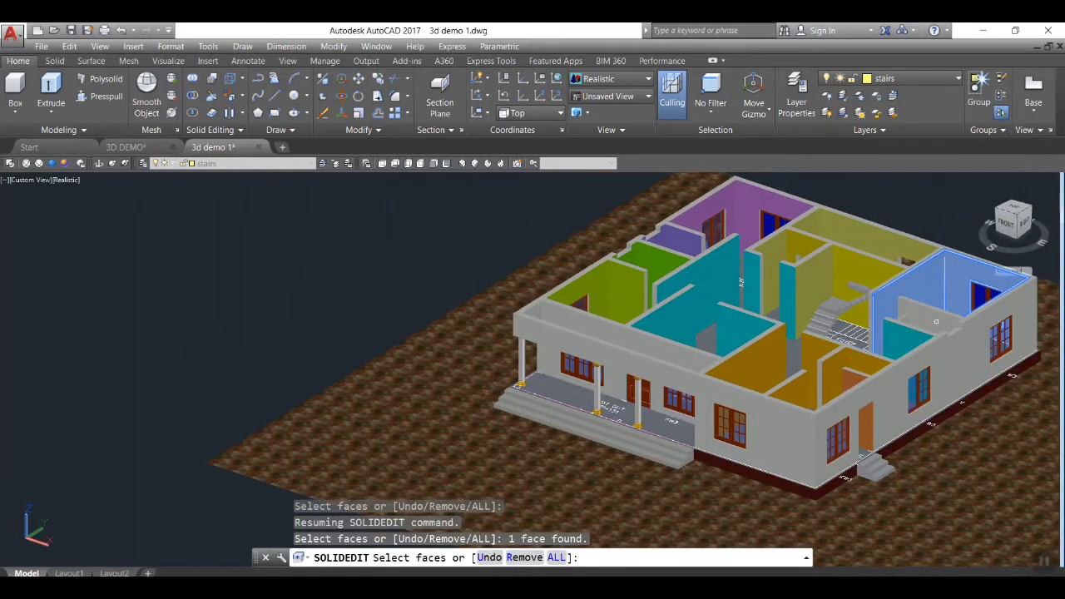
pyautogui.click(936, 323)
pyautogui.hotkey('ctrl', 'z')
pyautogui.scroll(4, 923, 319)
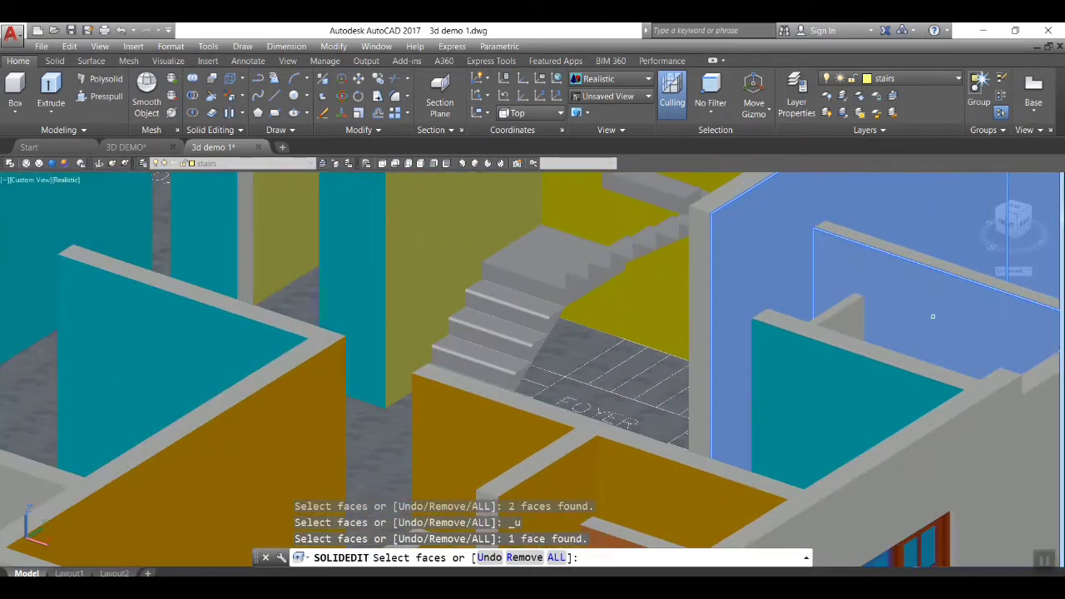
pyautogui.scroll(-7, 953, 404)
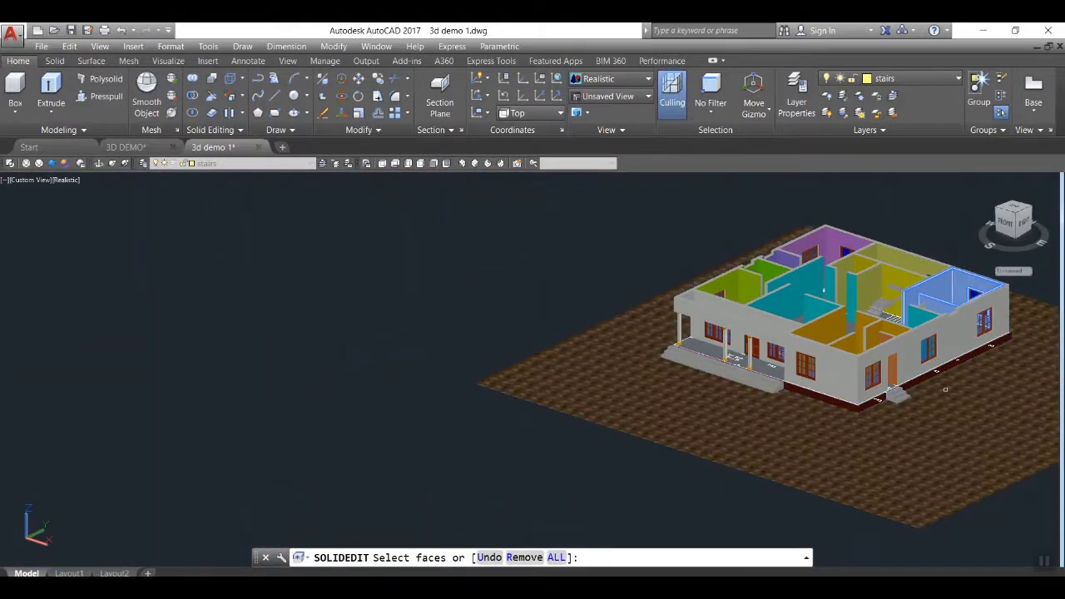
# Step: Add the attached toilet's remaining wall faces and the bedroom-side partition face to the Color Faces selection
pyautogui.keyDown('shift'); pyautogui.moveTo(903, 341); pyautogui.dragTo(1040, 341, button='middle'); pyautogui.keyUp('shift')
pyautogui.scroll(6, 915, 299)
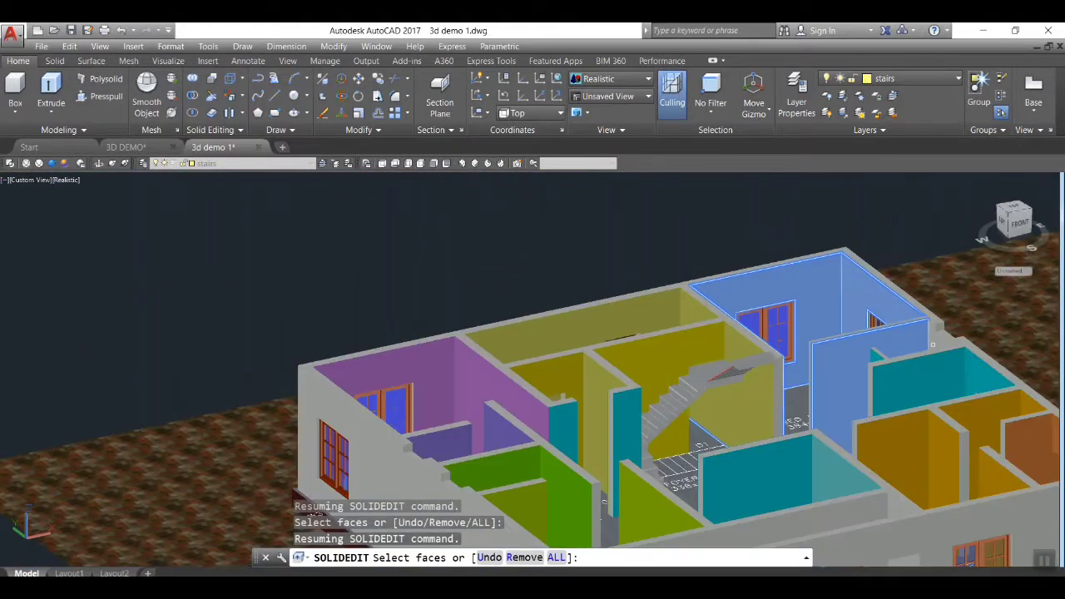
pyautogui.scroll(5, 933, 344)
pyautogui.click(953, 329)
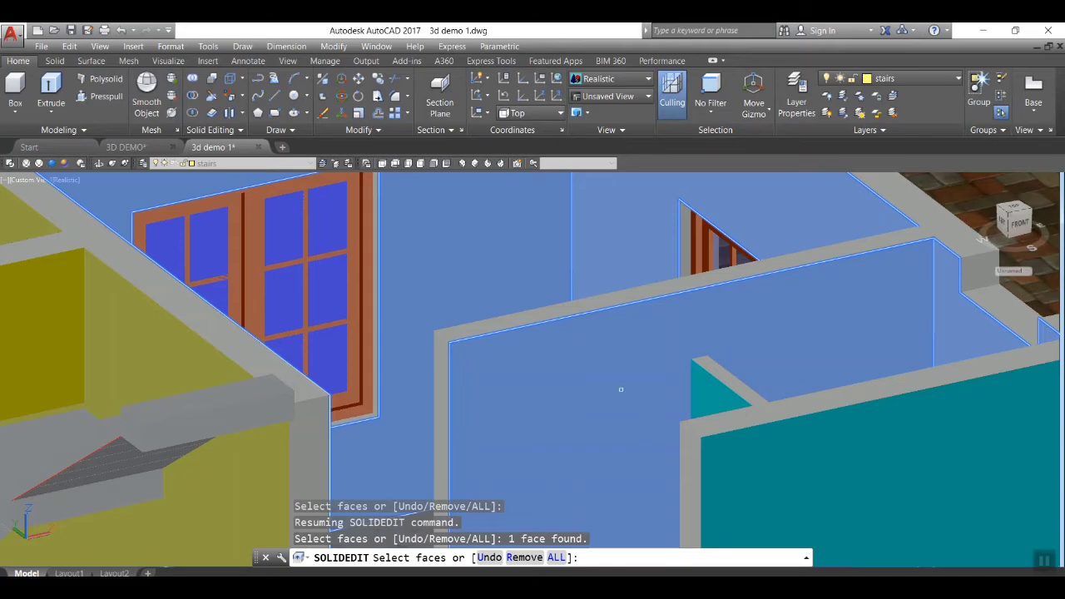
pyautogui.scroll(-7, 621, 388)
pyautogui.scroll(5, 799, 206)
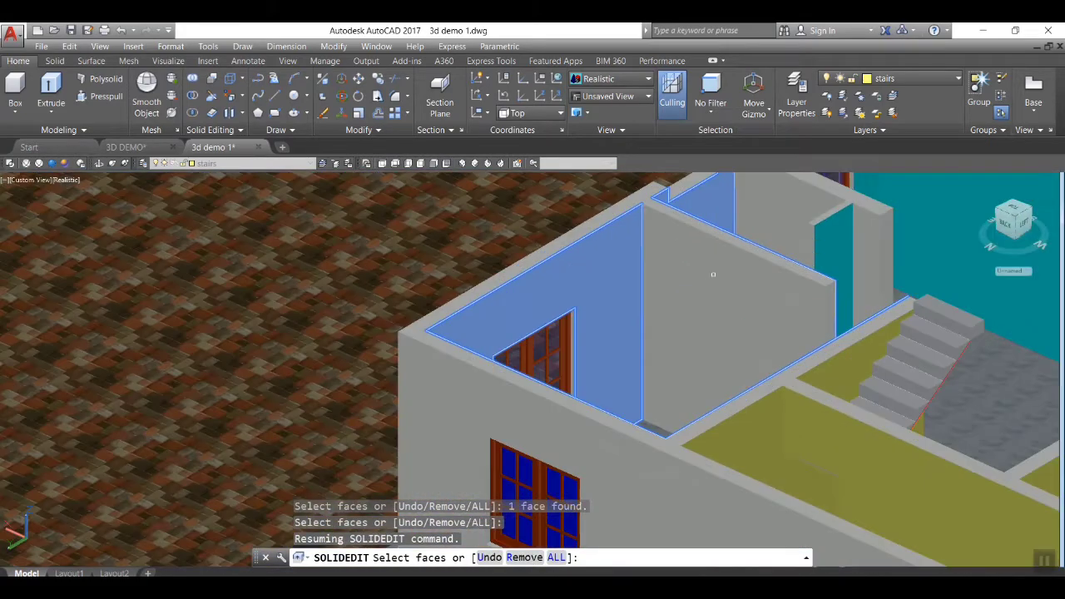
pyautogui.click(800, 206)
pyautogui.click(864, 240)
pyautogui.scroll(-6, 865, 240)
pyautogui.scroll(5, 769, 292)
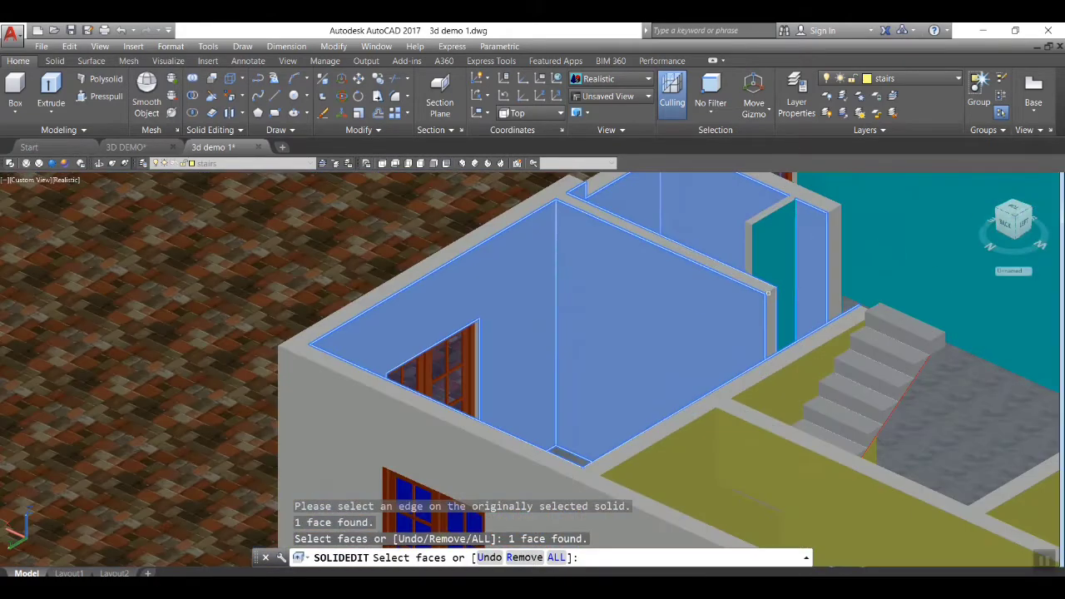
# Step: Color the selected bedroom and toilet wall faces mauve using the true color 170,82,173
pyautogui.press('Return')
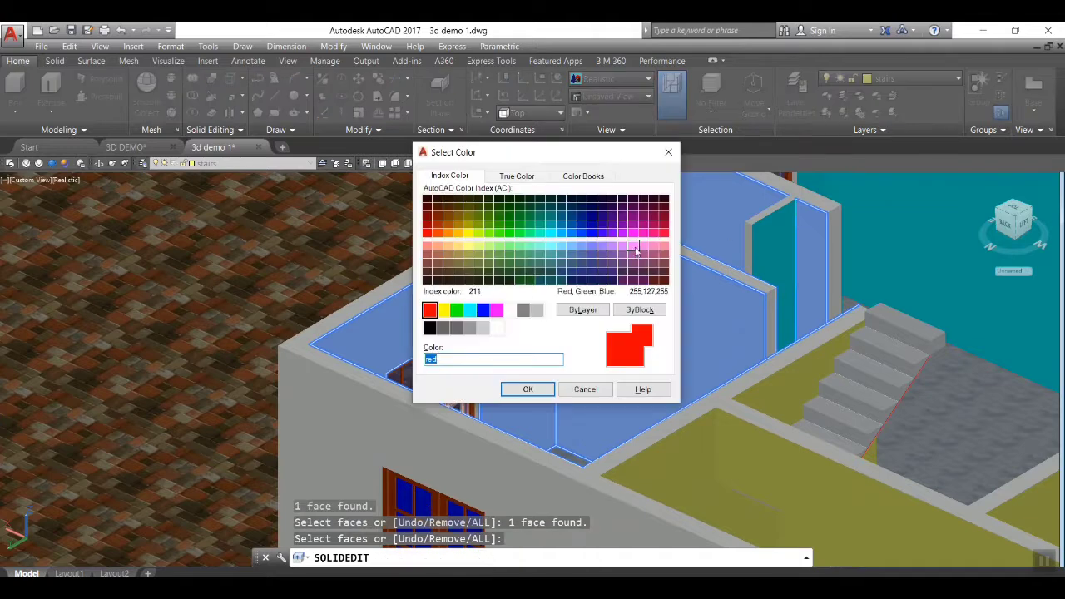
pyautogui.click(516, 176)
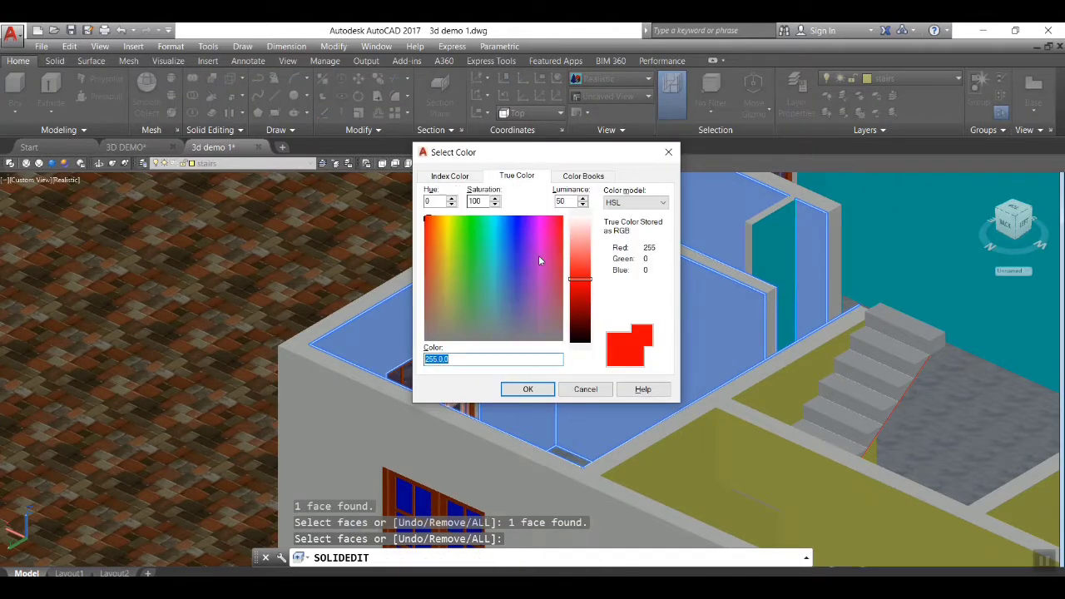
pyautogui.click(538, 264)
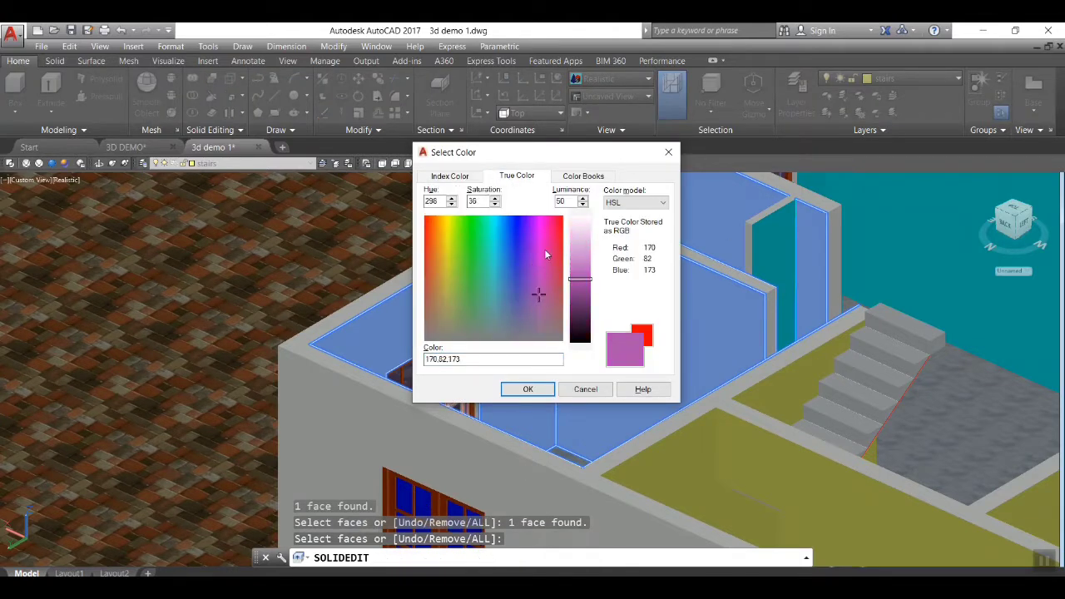
pyautogui.click(538, 389)
pyautogui.scroll(-4, 666, 296)
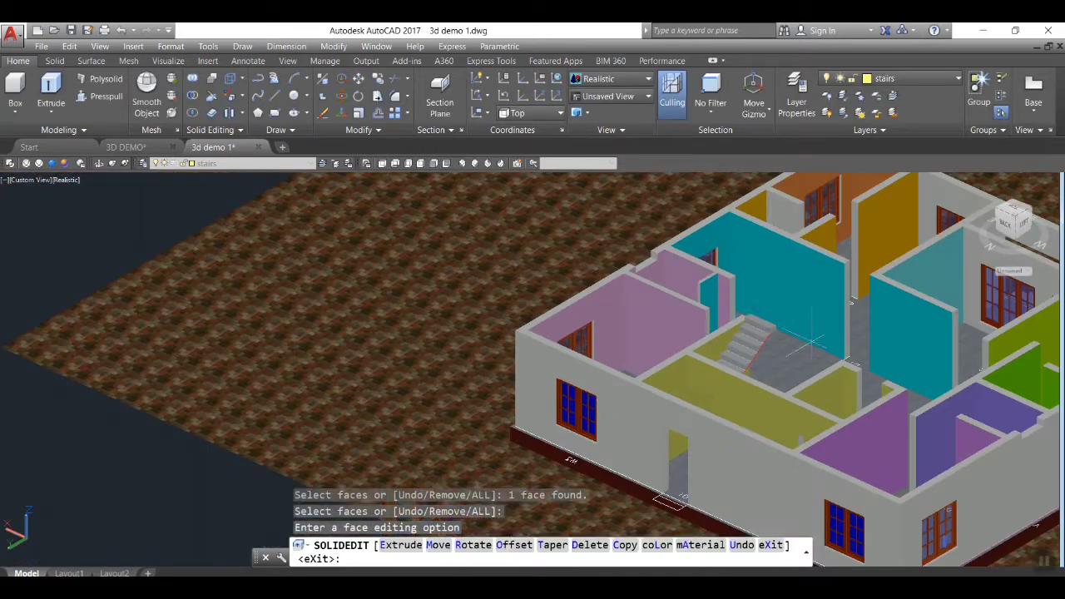
pyautogui.press('Escape')
# Step: With Color Faces, recolor the narrow wall face beside the toilet opening cyan using an index color
pyautogui.scroll(1, 691, 278)
pyautogui.scroll(-2, 678, 275)
pyautogui.scroll(3, 691, 267)
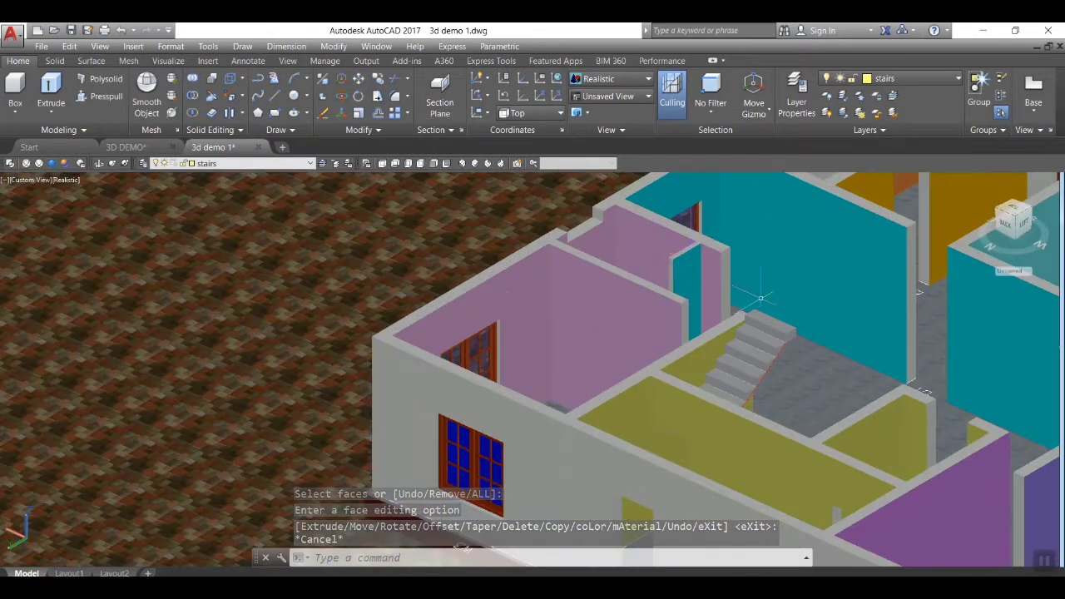
pyautogui.scroll(1, 737, 274)
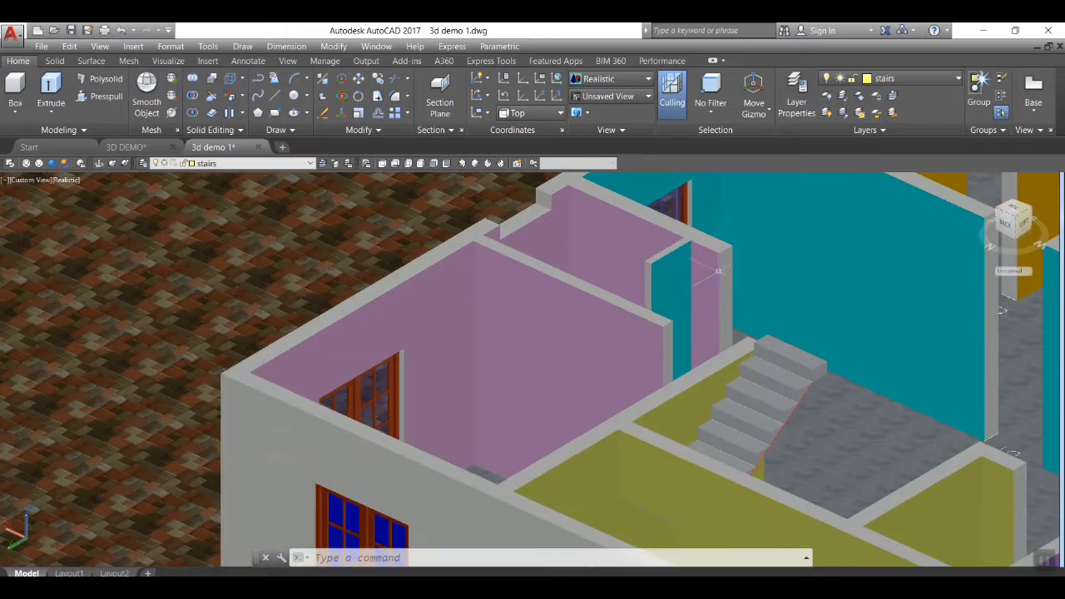
pyautogui.click(230, 96)
pyautogui.click(701, 286)
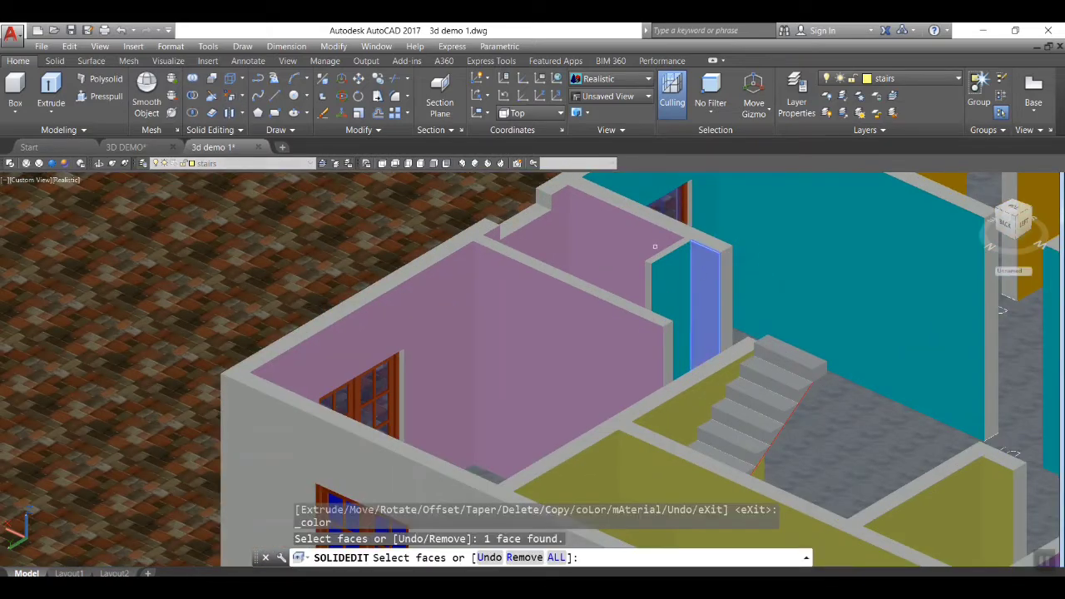
pyautogui.press('Return')
pyautogui.click(551, 234)
pyautogui.click(535, 390)
pyautogui.press('Escape')
pyautogui.scroll(-3, 794, 322)
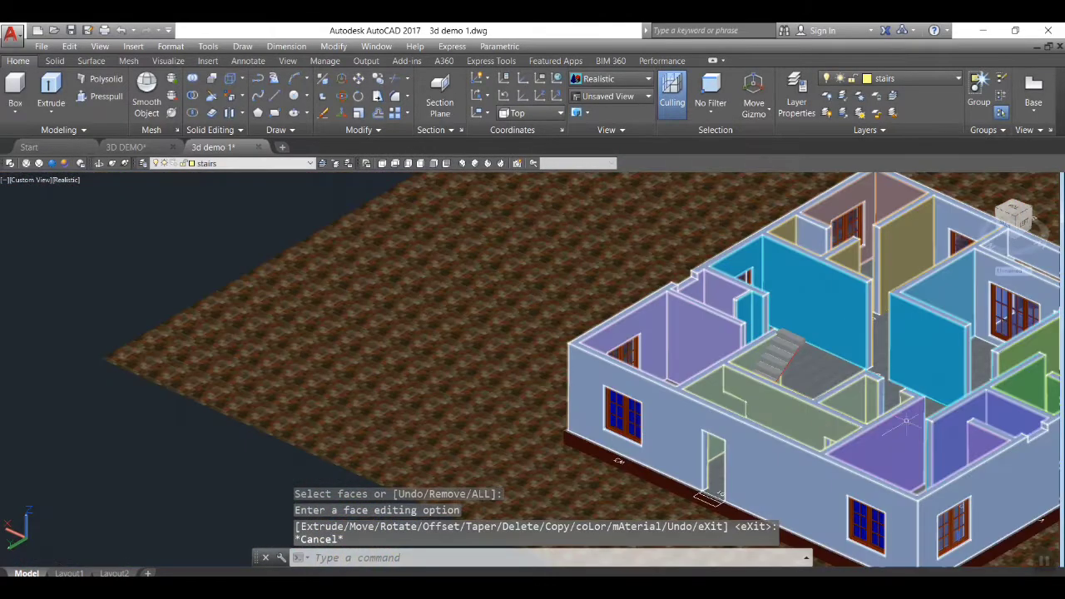
# Step: With Color Faces, color the inner window wall between the amber walls and the adjoining hall's window-and-door wall olive yellow
pyautogui.keyDown('shift'); pyautogui.moveTo(216, 250); pyautogui.dragTo(820, 196, button='middle'); pyautogui.keyUp('shift')
pyautogui.press('Escape')
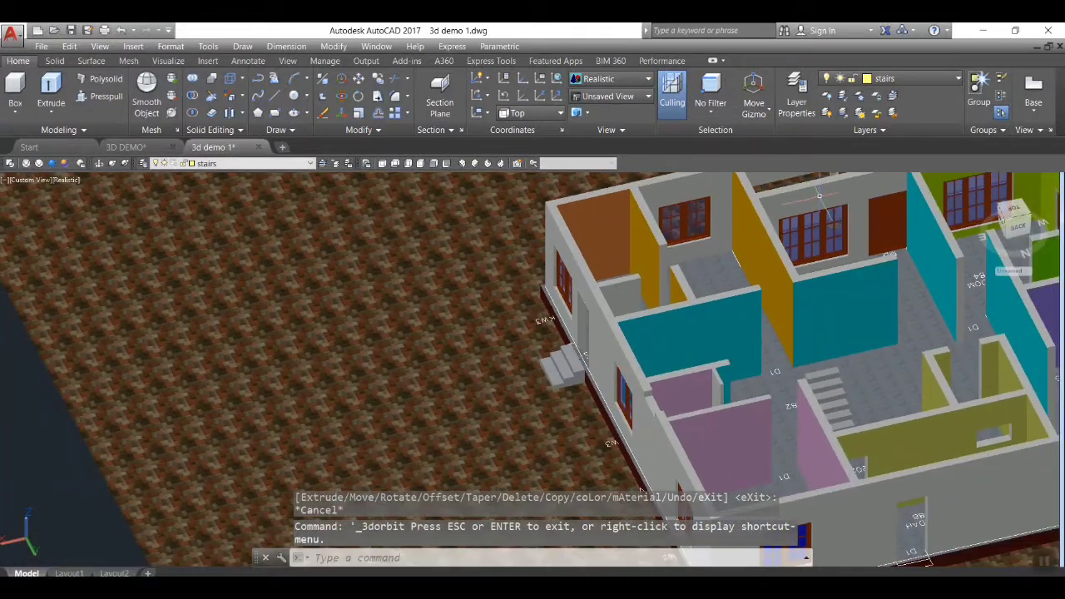
pyautogui.click(231, 97)
pyautogui.click(720, 245)
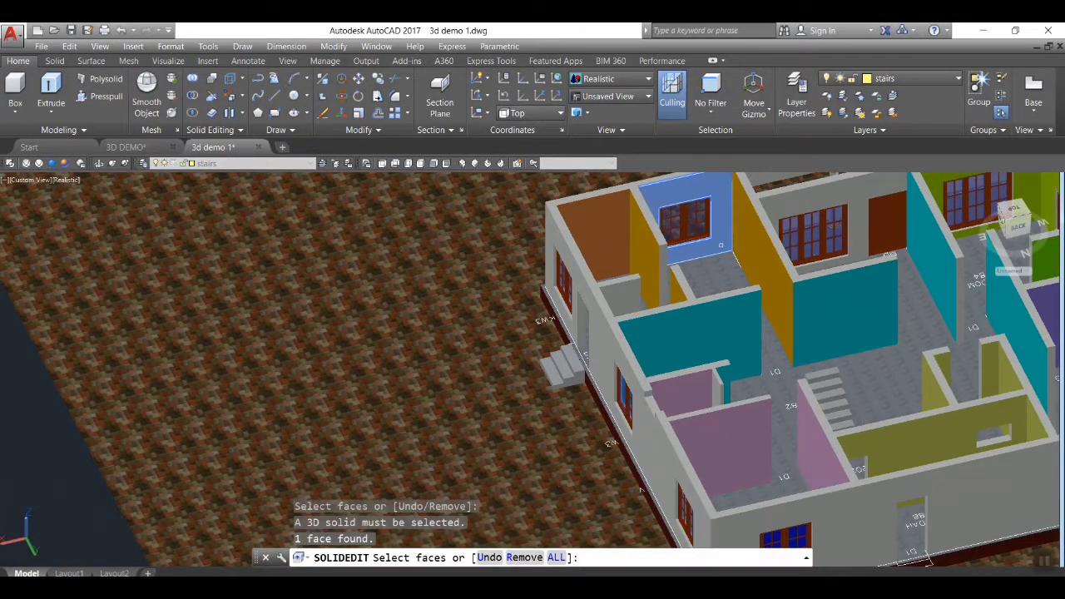
pyautogui.click(855, 197)
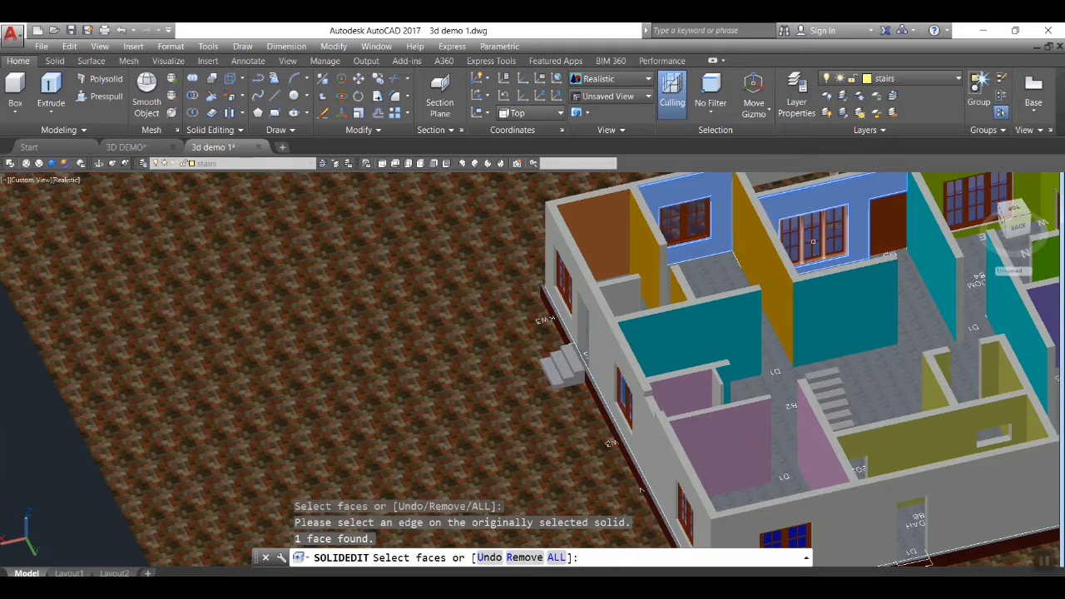
pyautogui.press('Return')
pyautogui.click(527, 389)
pyautogui.scroll(-5, 700, 333)
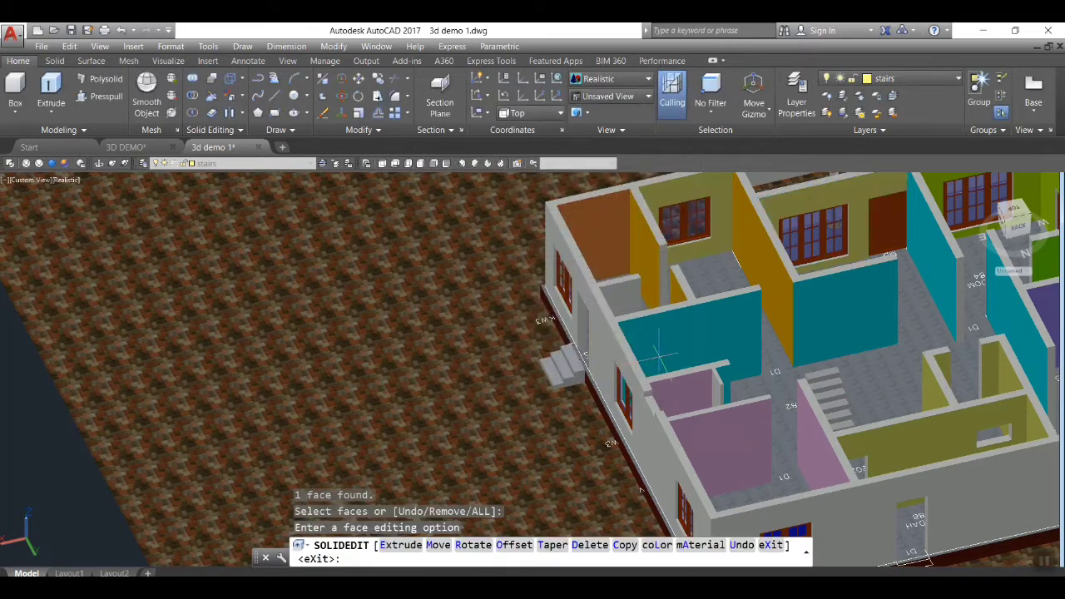
pyautogui.press('Escape')
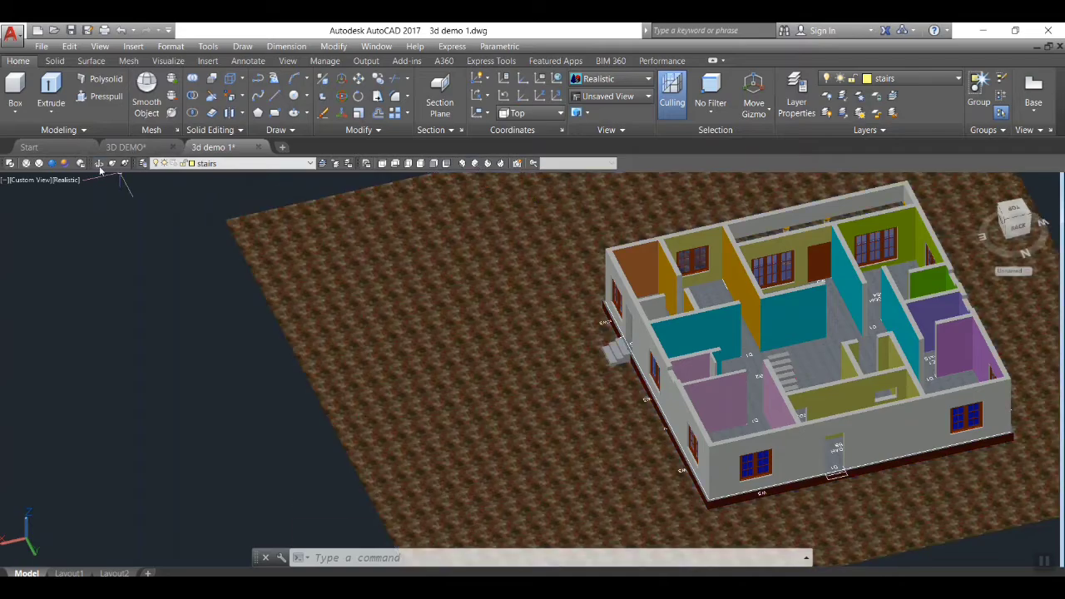
# Step: Orbit and pan around the house to review the colored interior walls from different sides
pyautogui.click(99, 164)
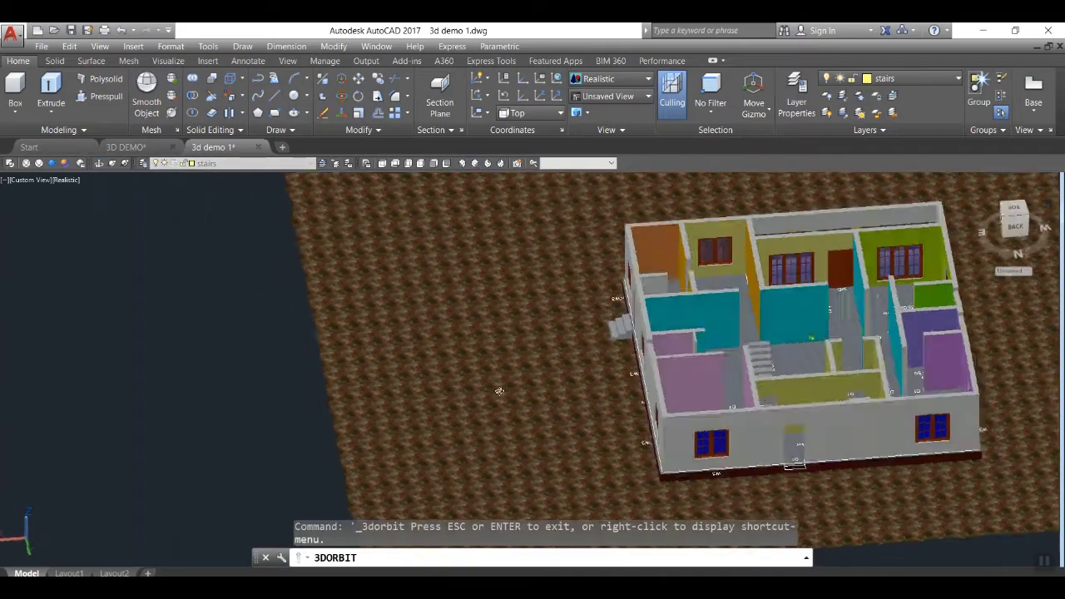
pyautogui.moveTo(275, 358); pyautogui.dragTo(313, 392)
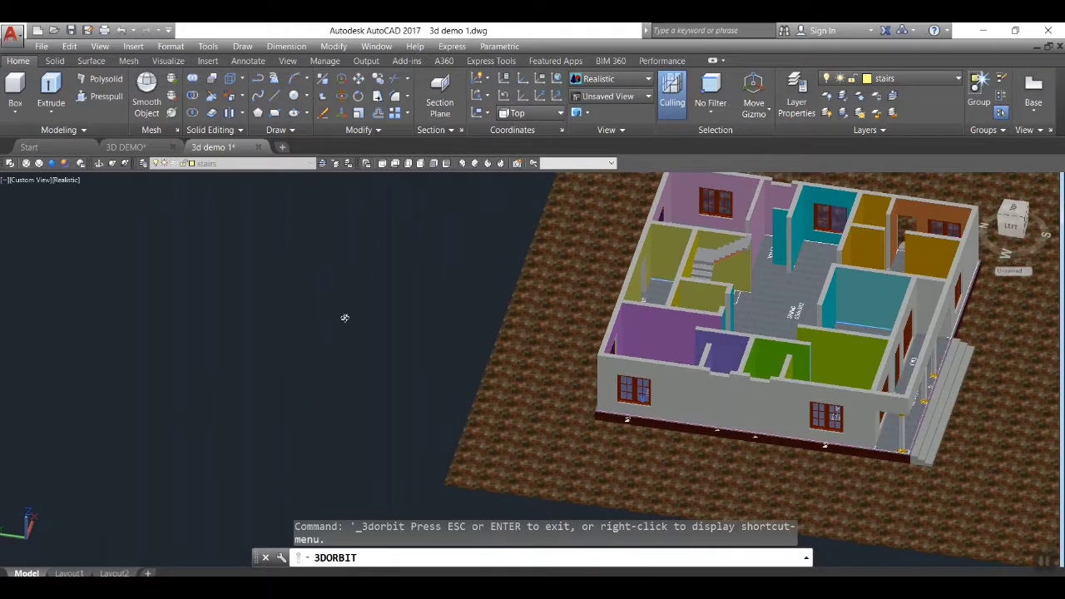
pyautogui.press('Escape')
pyautogui.moveTo(471, 332)
pyautogui.mouseDown()
pyautogui.moveTo(280, 342)
pyautogui.moveTo(332, 322)
pyautogui.mouseUp()
pyautogui.moveTo(338, 324)
pyautogui.mouseDown(button='middle')
pyautogui.moveTo(525, 371)
pyautogui.moveTo(697, 387)
pyautogui.mouseUp(button='middle')
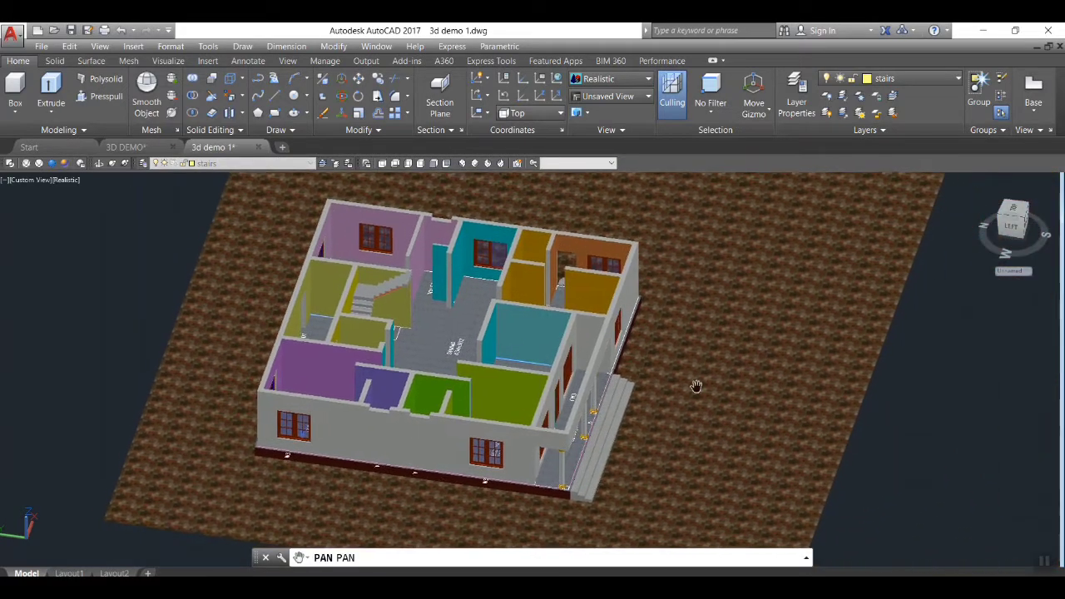
pyautogui.click(100, 164)
pyautogui.moveTo(815, 312); pyautogui.dragTo(784, 309)
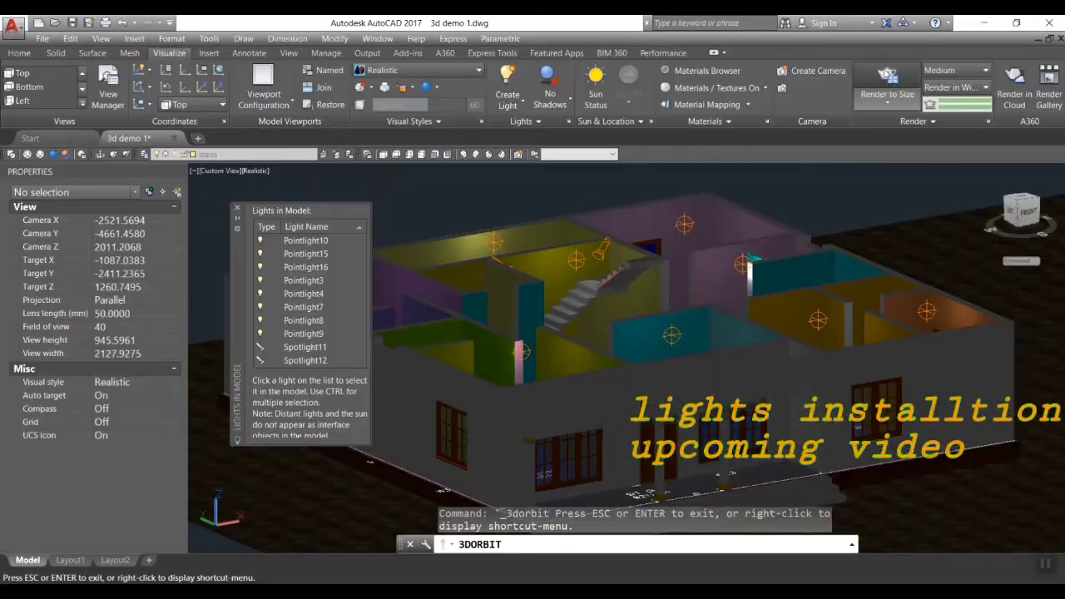